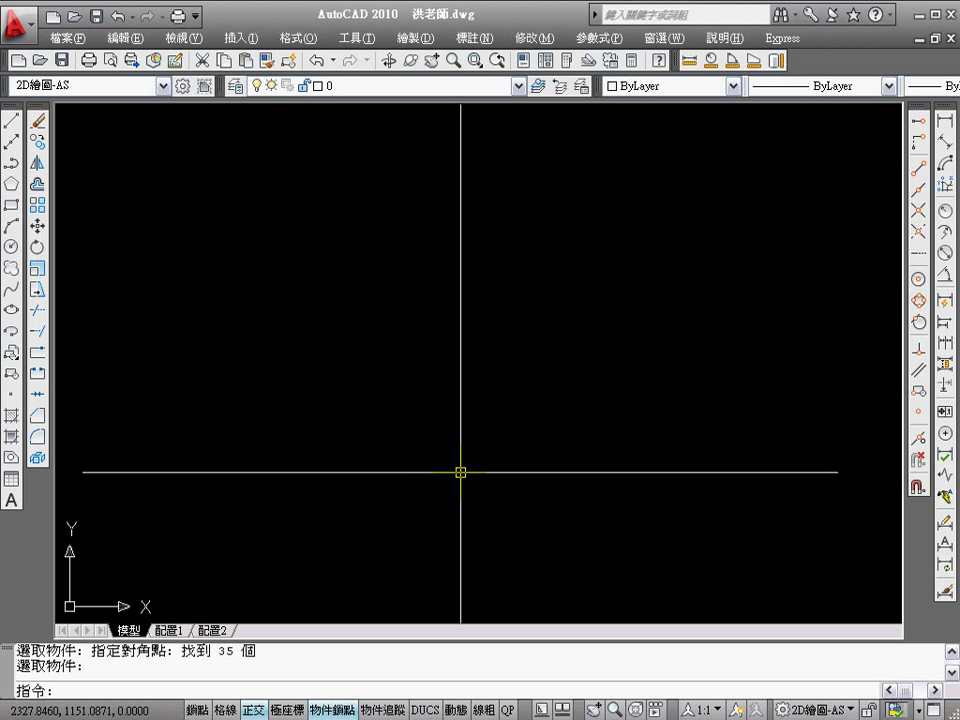
Draw a vertical line with the LINE command
type("l")
key("Return")
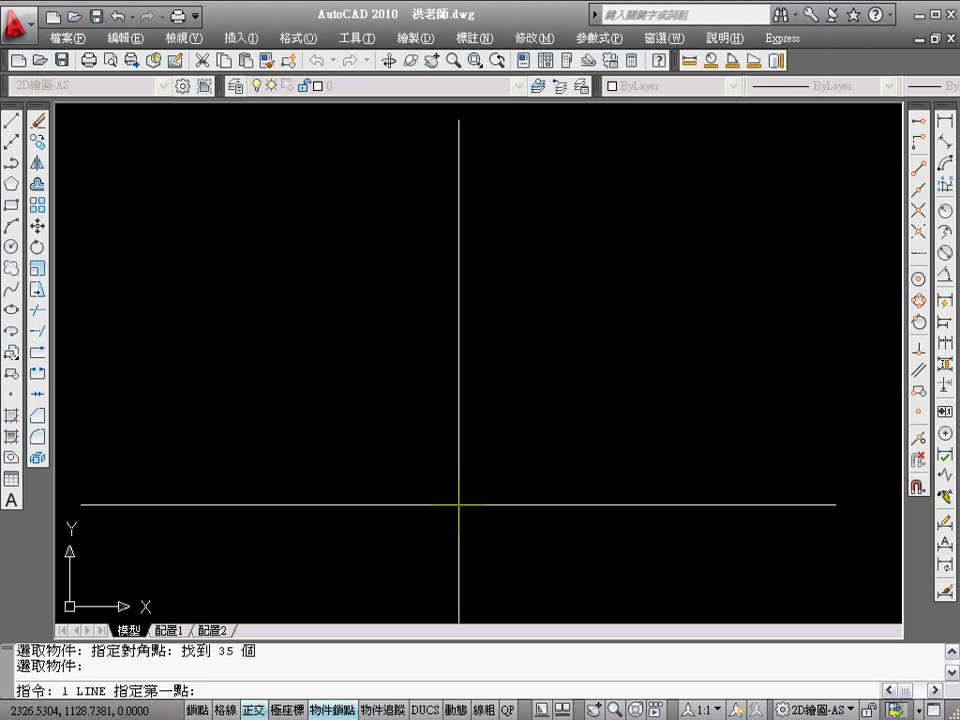
left_click(441, 559)
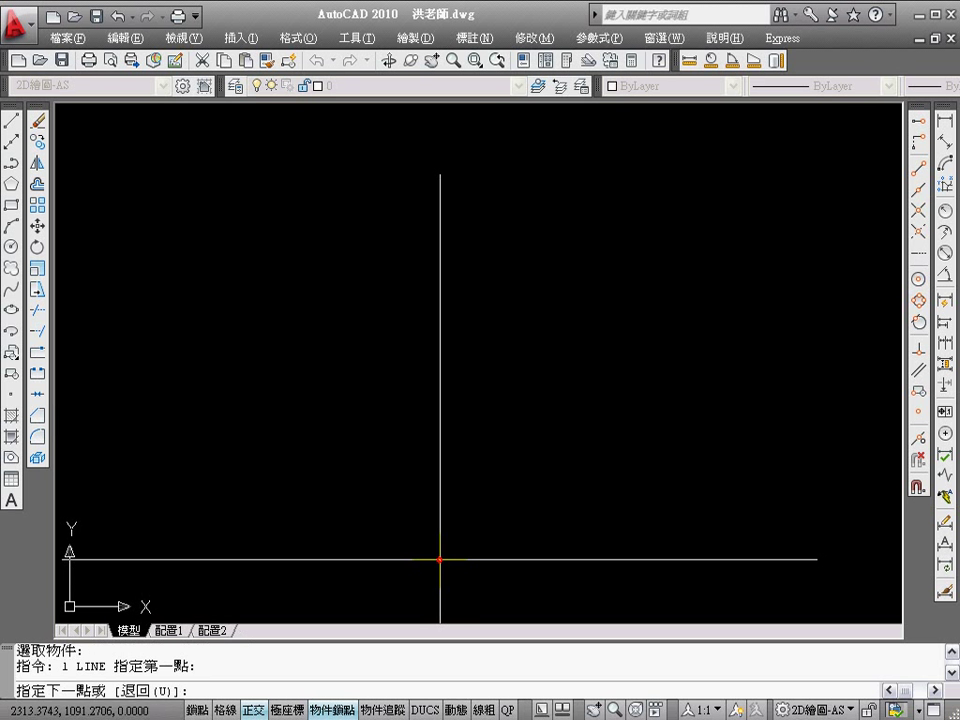
left_click(471, 251)
key("Return")
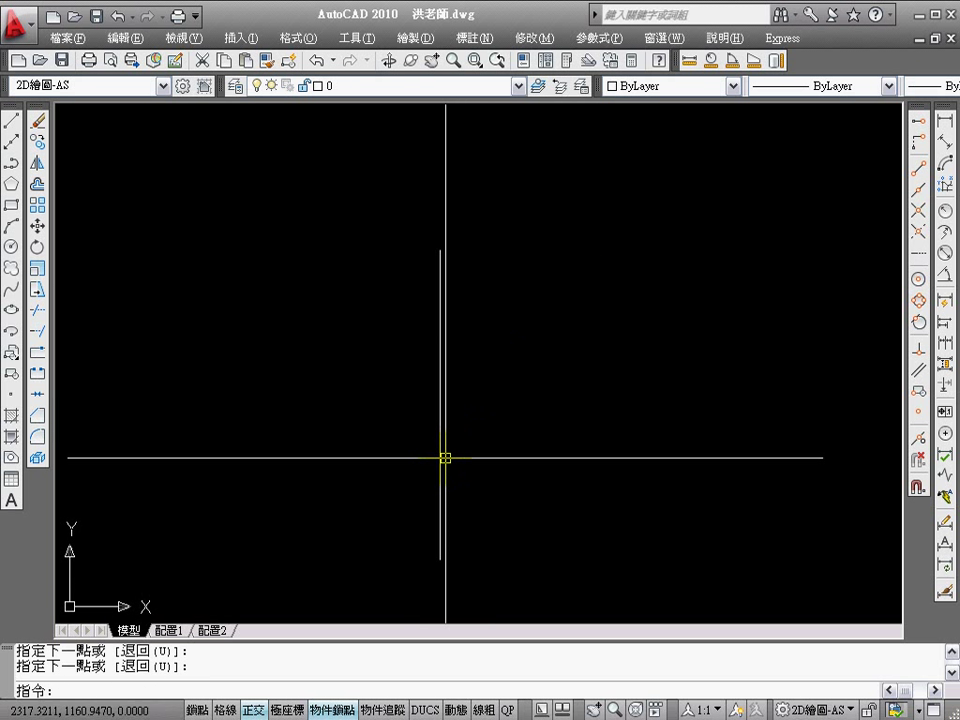
Add a copy of the vertical line rotated 40° about its bottom endpoint
left_click(441, 459)
left_click(440, 559)
right_click(441, 560)
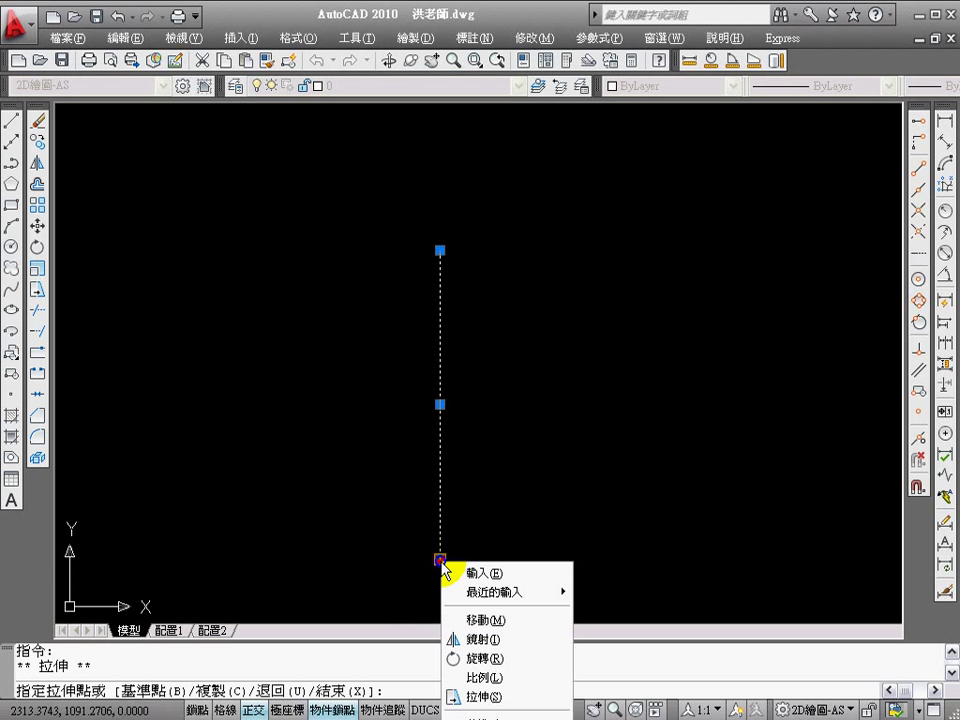
left_click(515, 659)
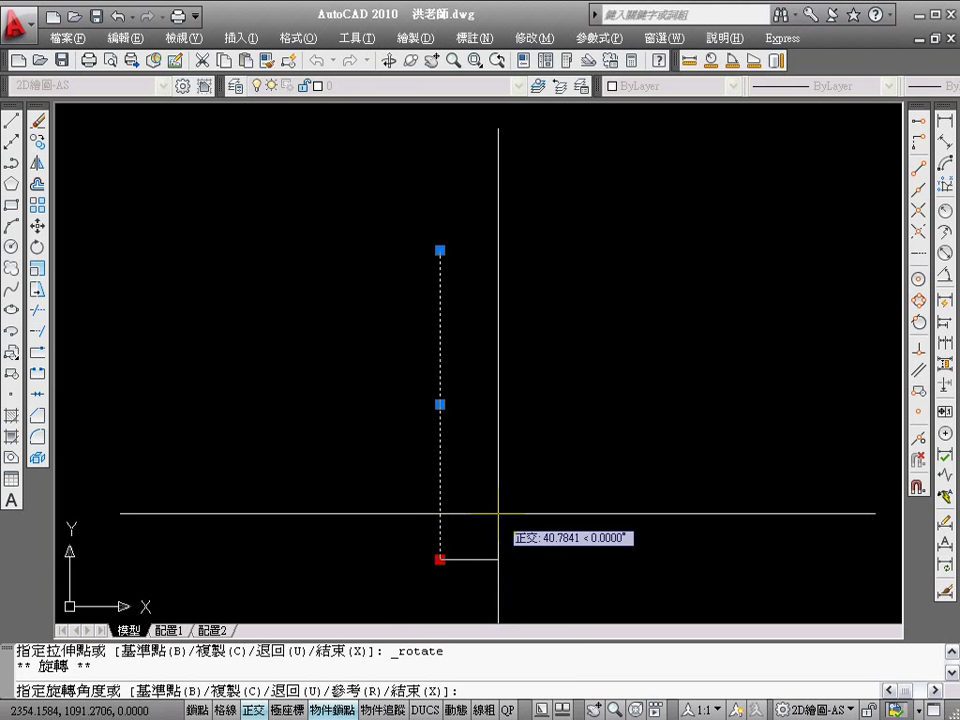
type("c")
key("Return")
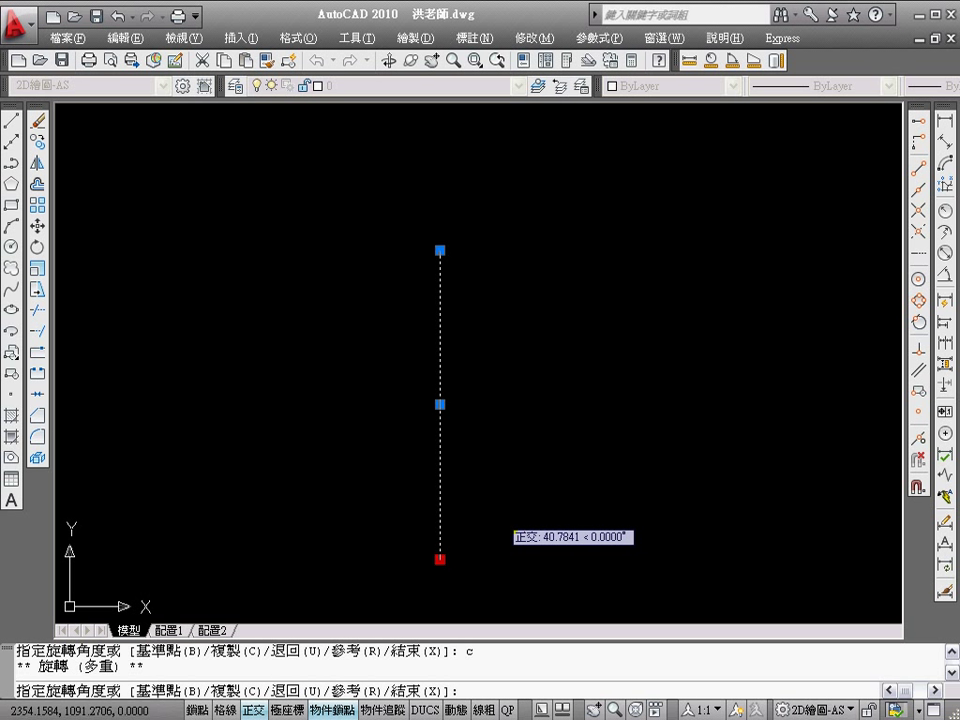
type("40")
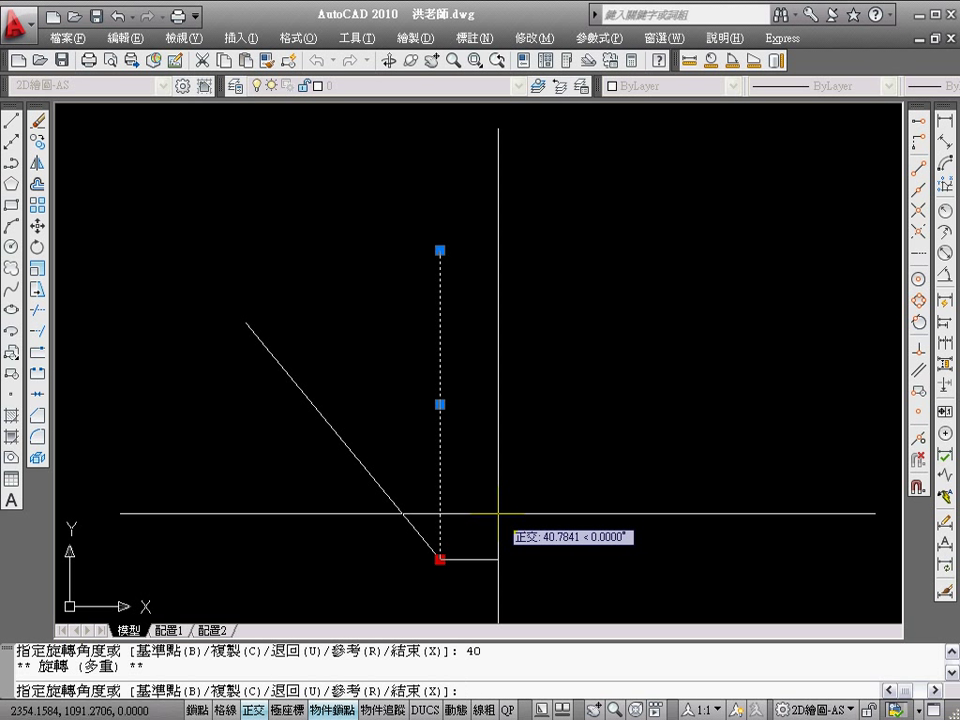
key("Escape")
key("Escape")
middle_click_drag(398, 546, 460, 438)
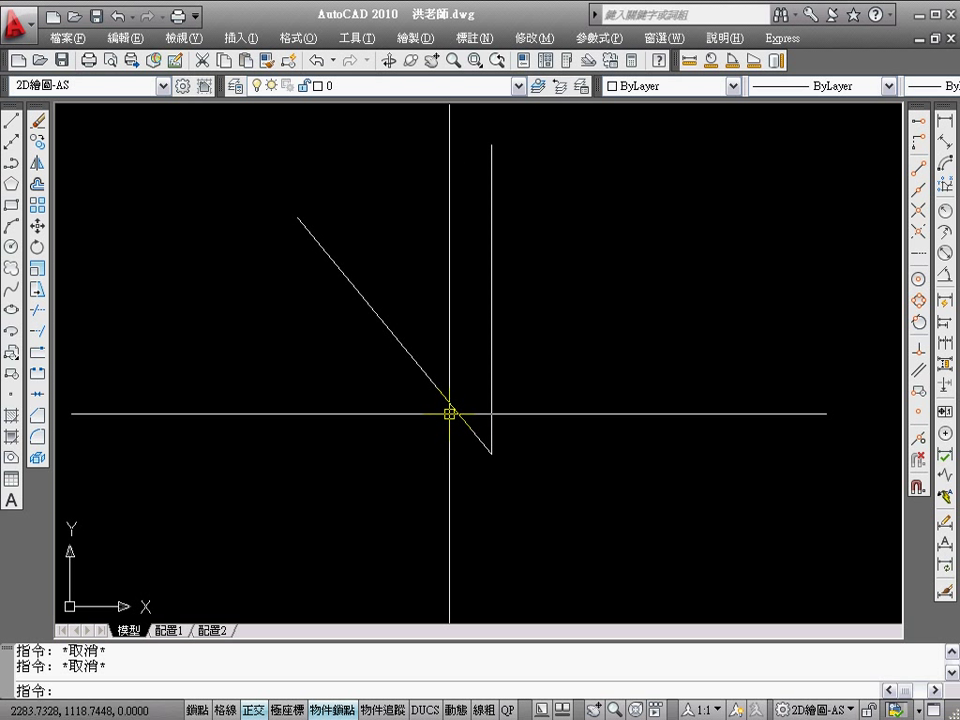
type("c")
key("Return")
Draw a radius-45 circle centred at the lines' shared lower end
left_click(491, 453)
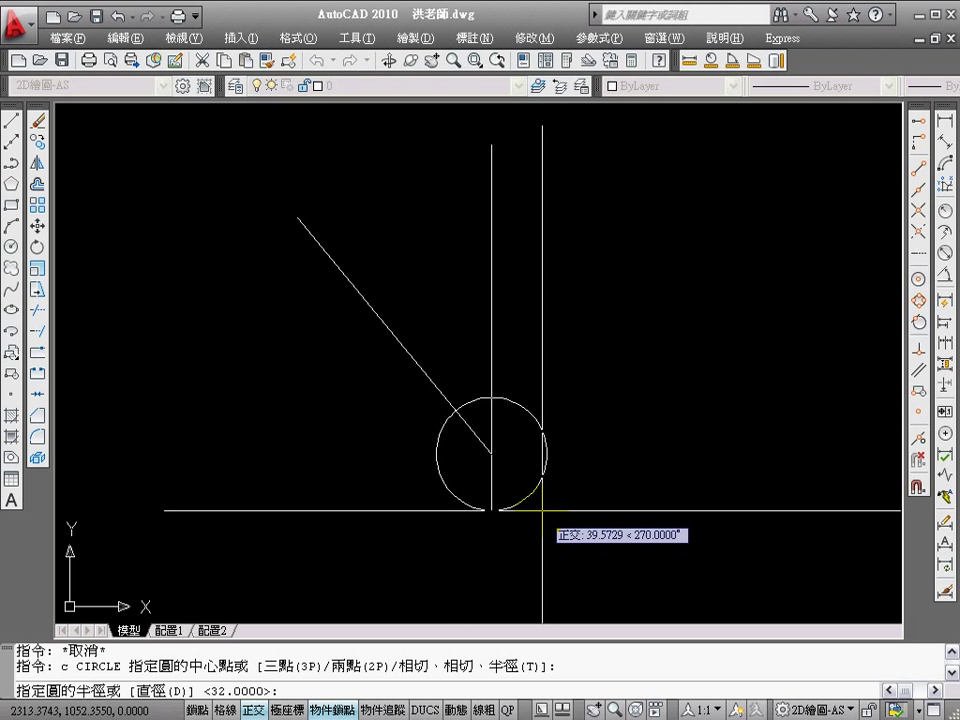
type("45")
key("Return")
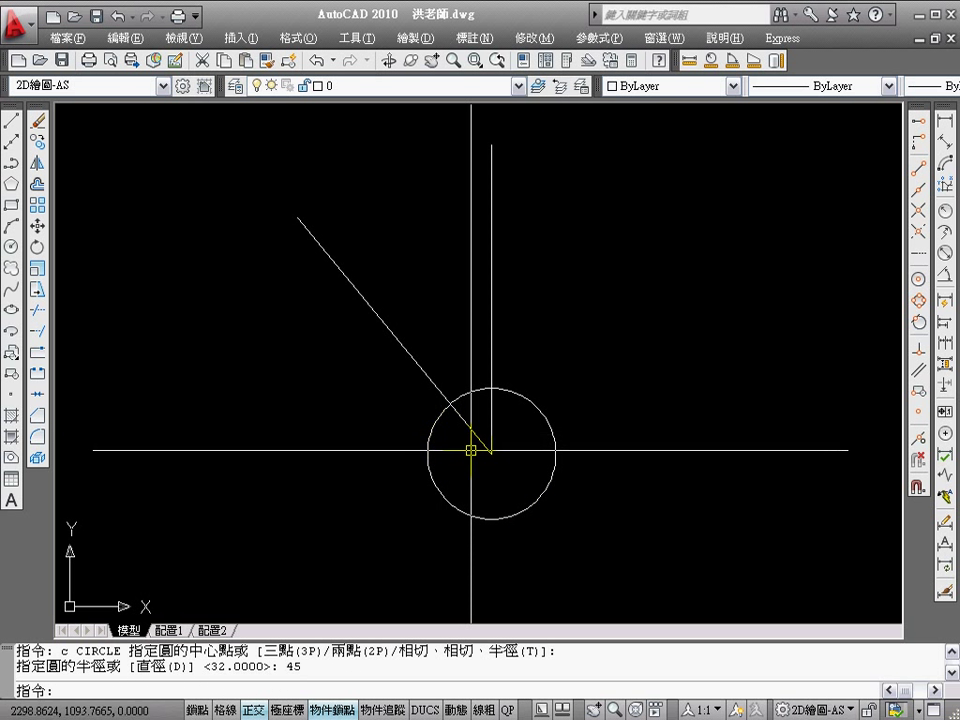
type("z")
key("Return")
left_click(370, 336)
left_click(596, 499)
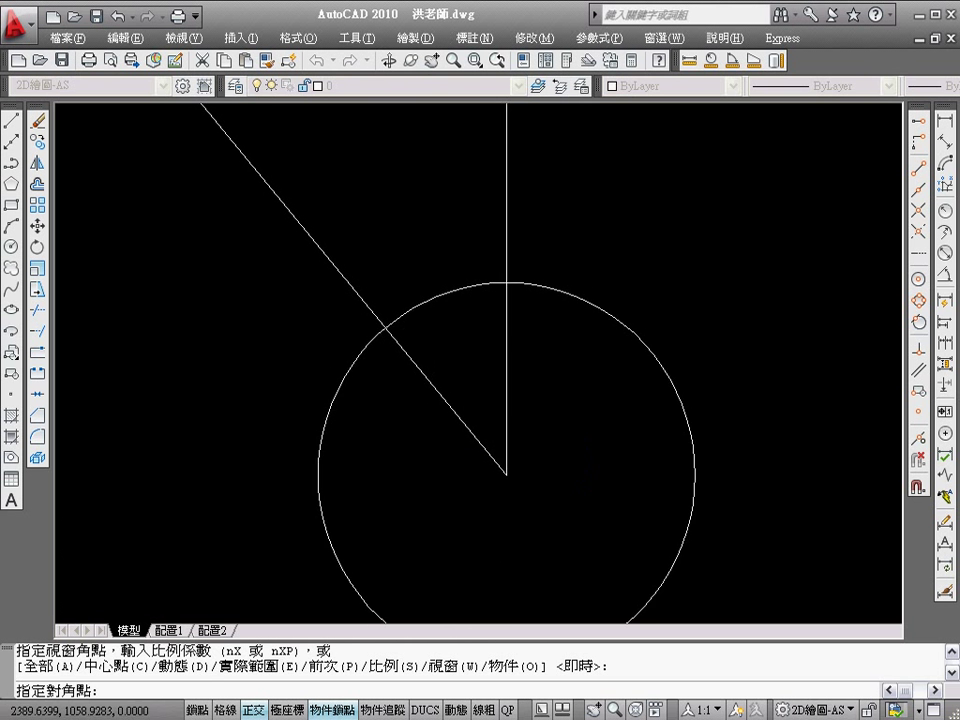
Add concentric diameter-24 and diameter-6 circles where the slanted line meets the big circle
type("c")
key("Return")
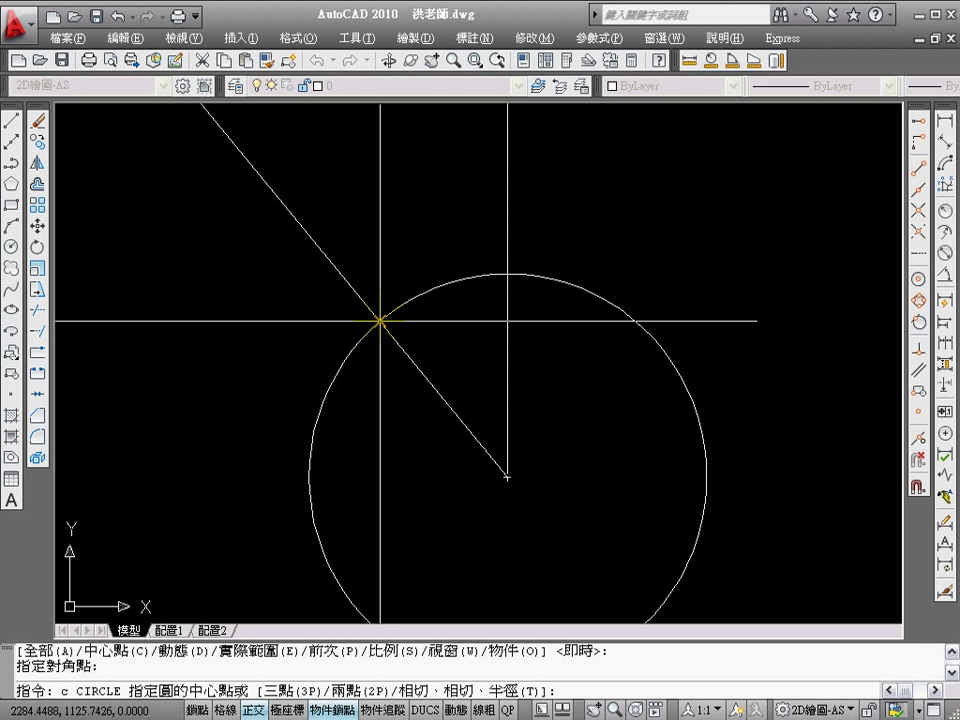
left_click(381, 322)
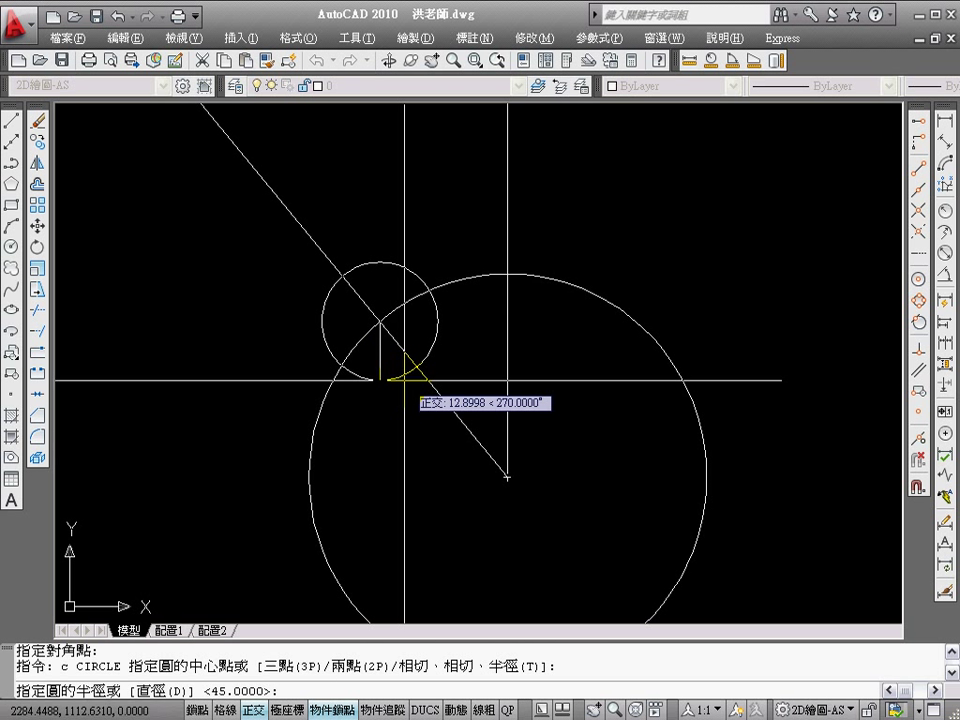
type("d")
key("Return")
type("24")
key("Return")
key("Return")
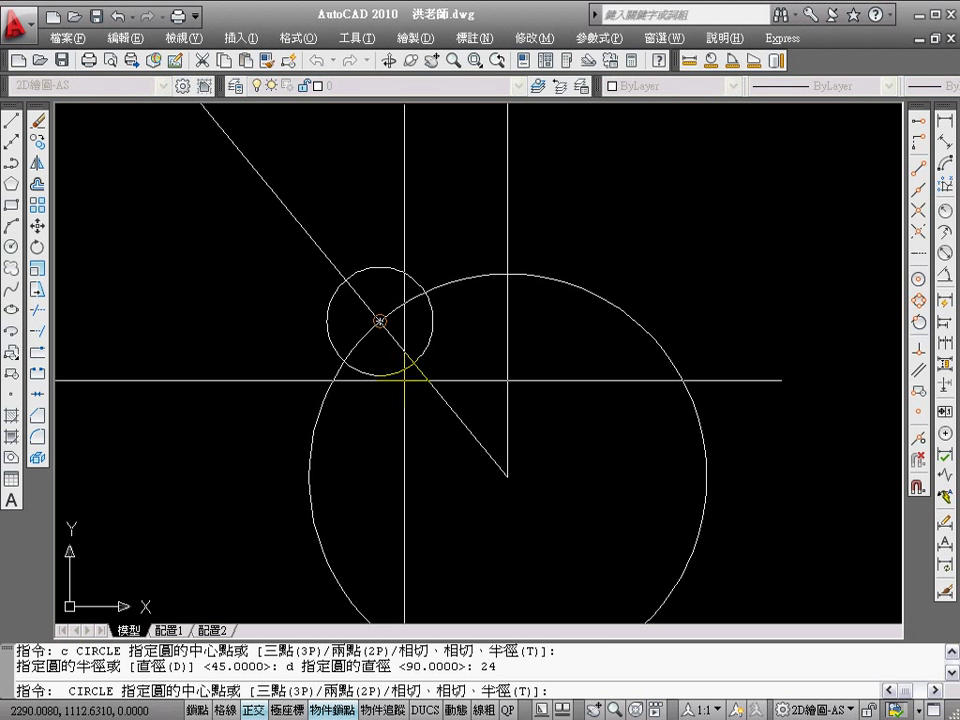
key("Return")
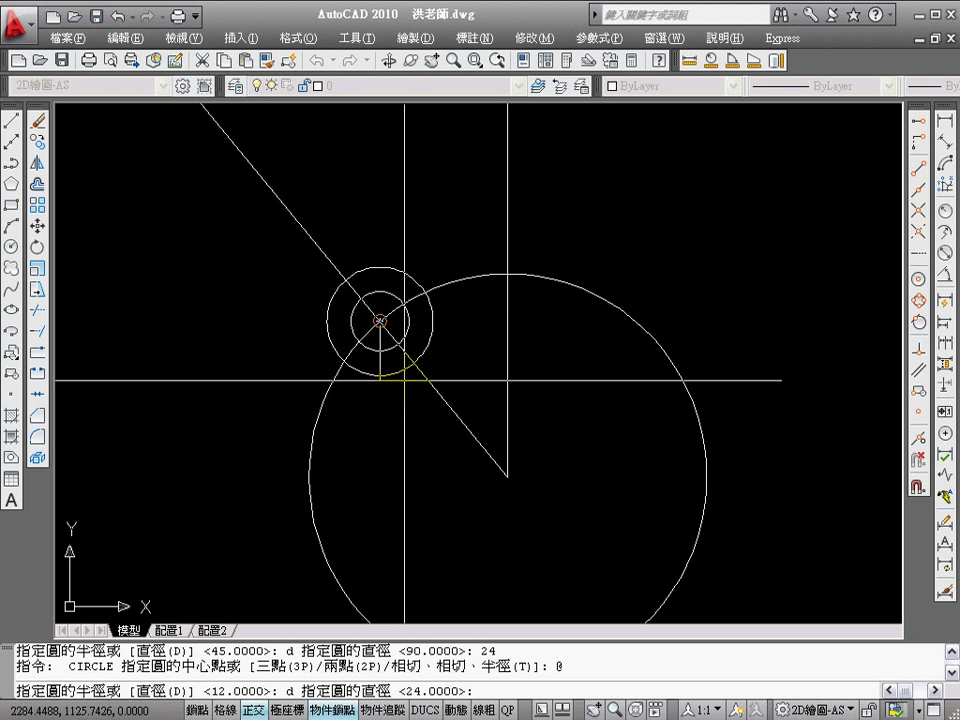
type("6")
key("Return")
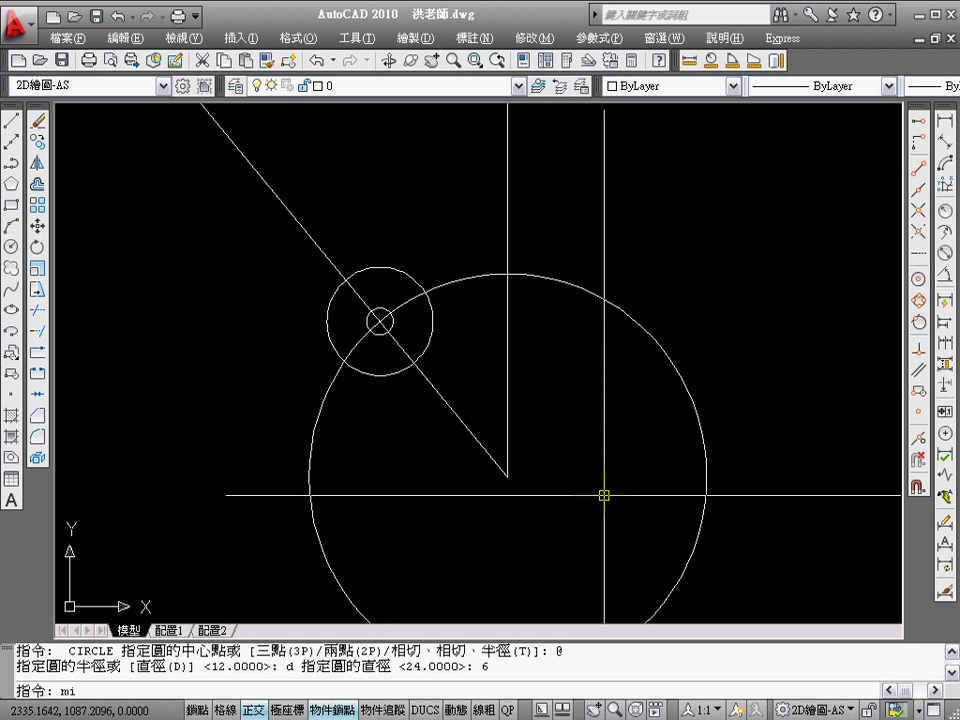
Mirror the 24/6 circle pair across the vertical line, keeping the originals
key("Return")
left_click(276, 238)
left_click(461, 389)
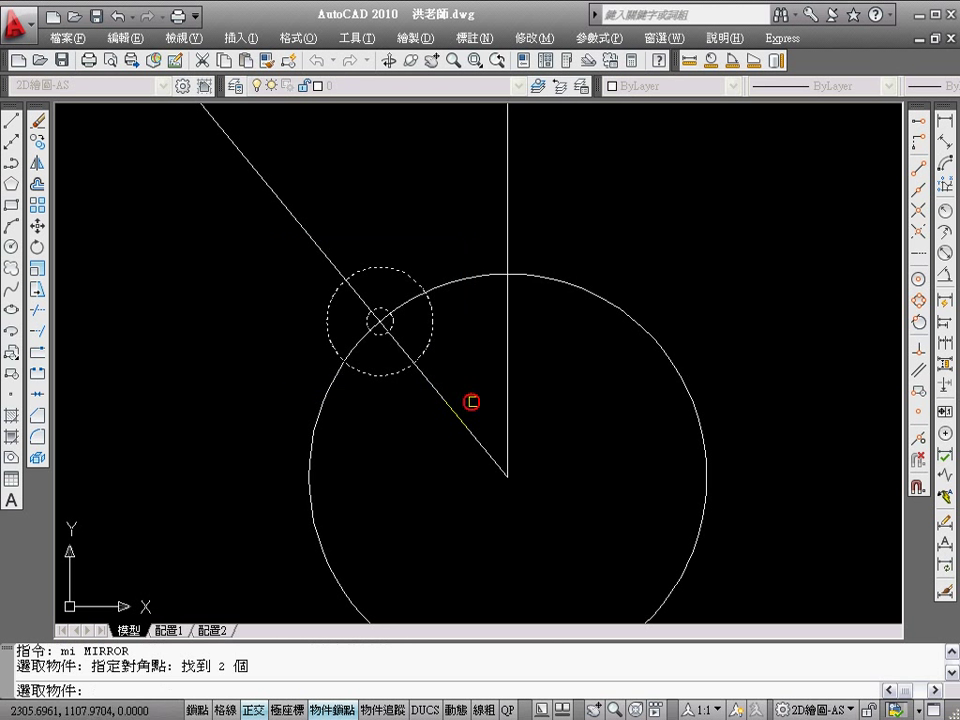
key("Return")
left_click(506, 476)
left_click(519, 574)
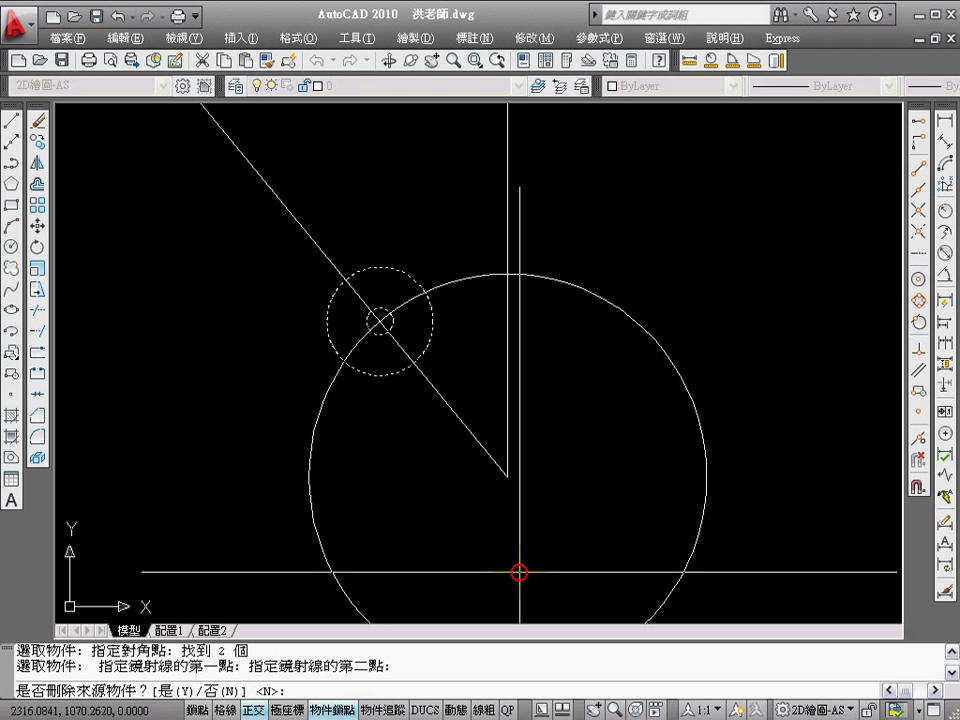
key("Return")
key("Return")
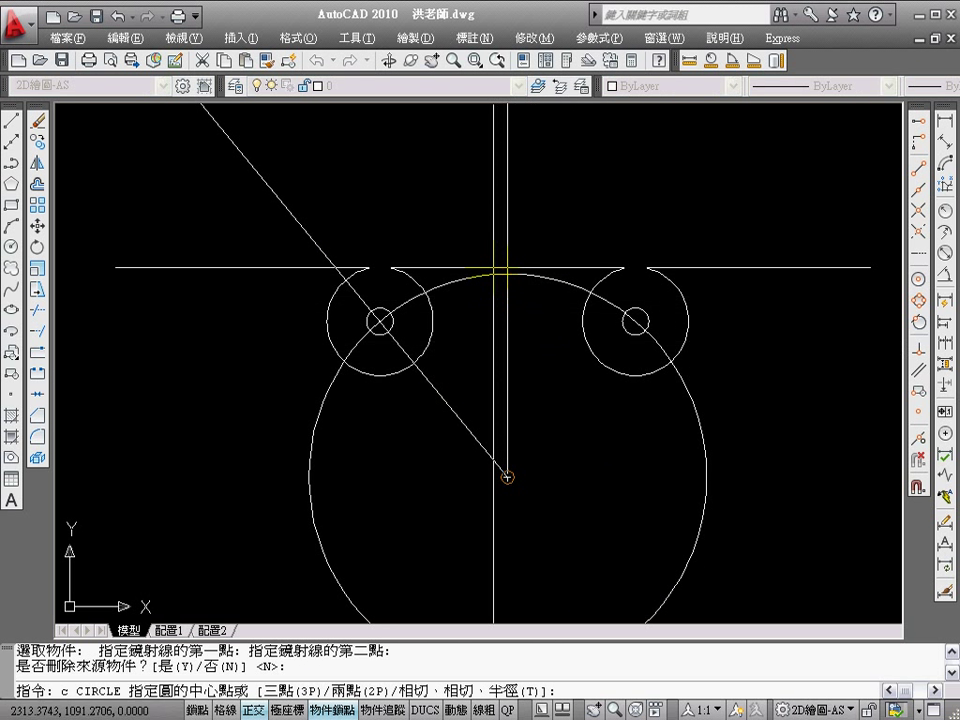
Draw a diameter-16 circle at the top of the big circle
left_click(507, 273)
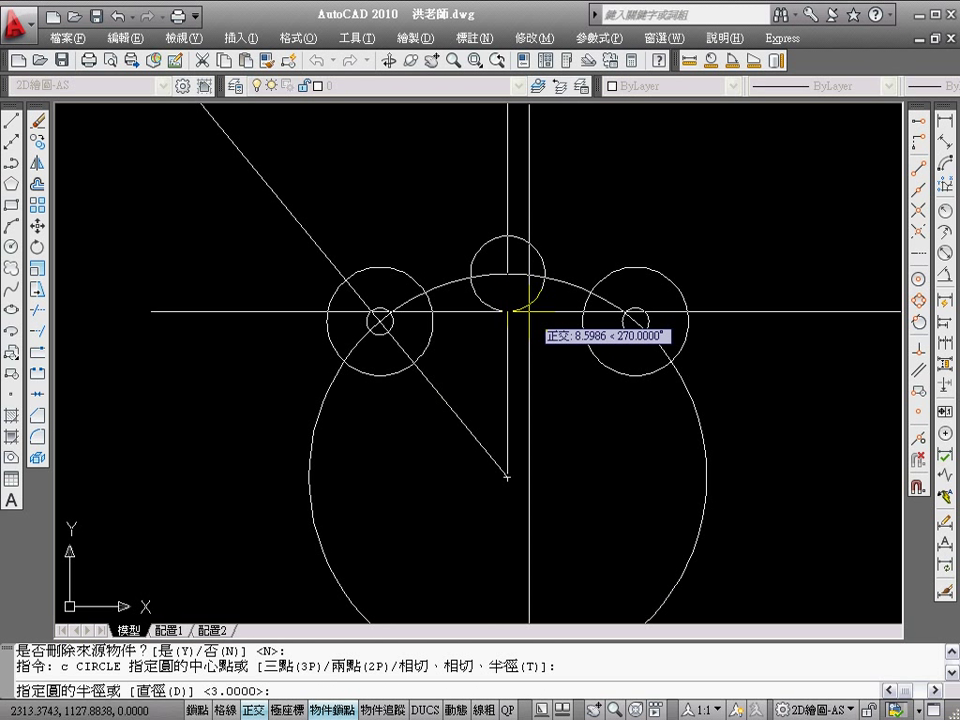
type("d")
key("Return")
type("16")
key("Return")
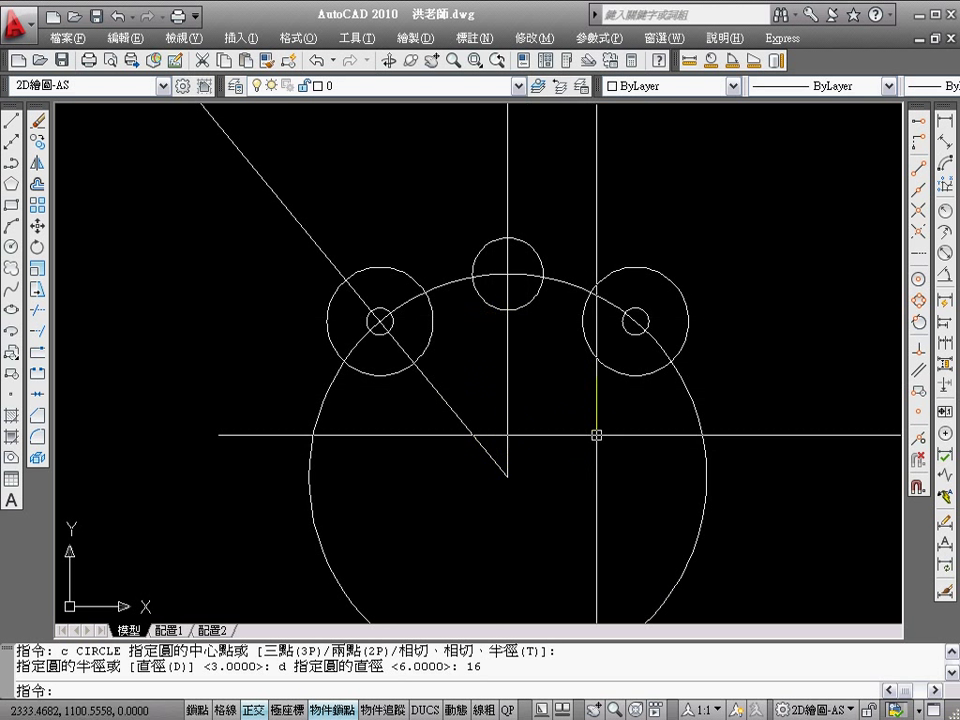
Erase the slanted line and the radius-45 circle
type("e")
key("Return")
left_click(467, 426)
left_click(583, 290)
key("Return")
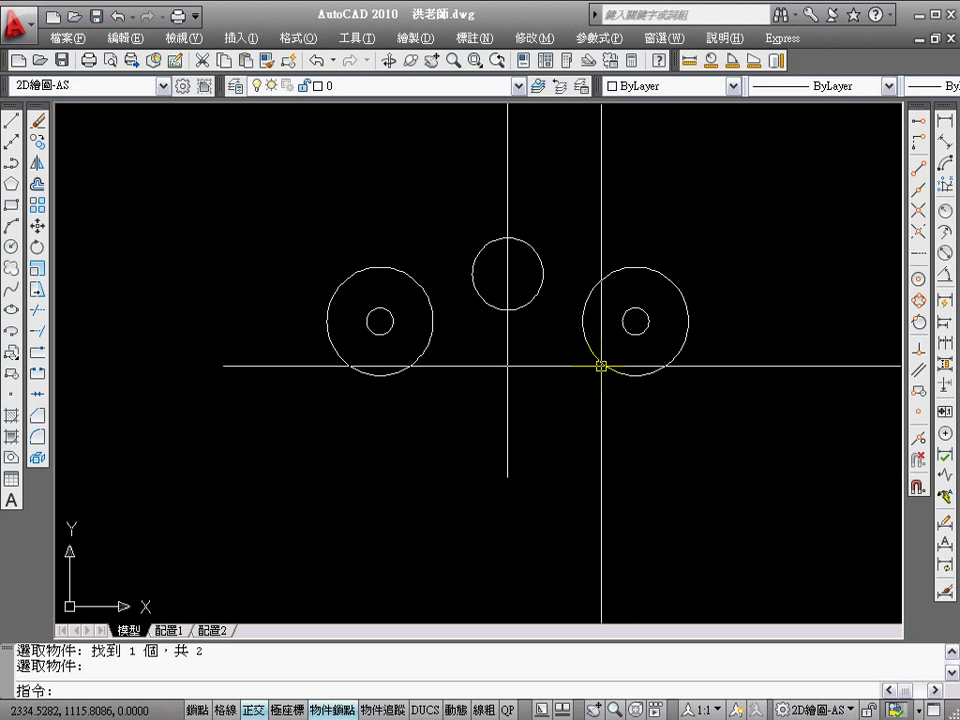
Draw two Tan, Tan, Tan circles touching the left, top and right circles
left_click(413, 38)
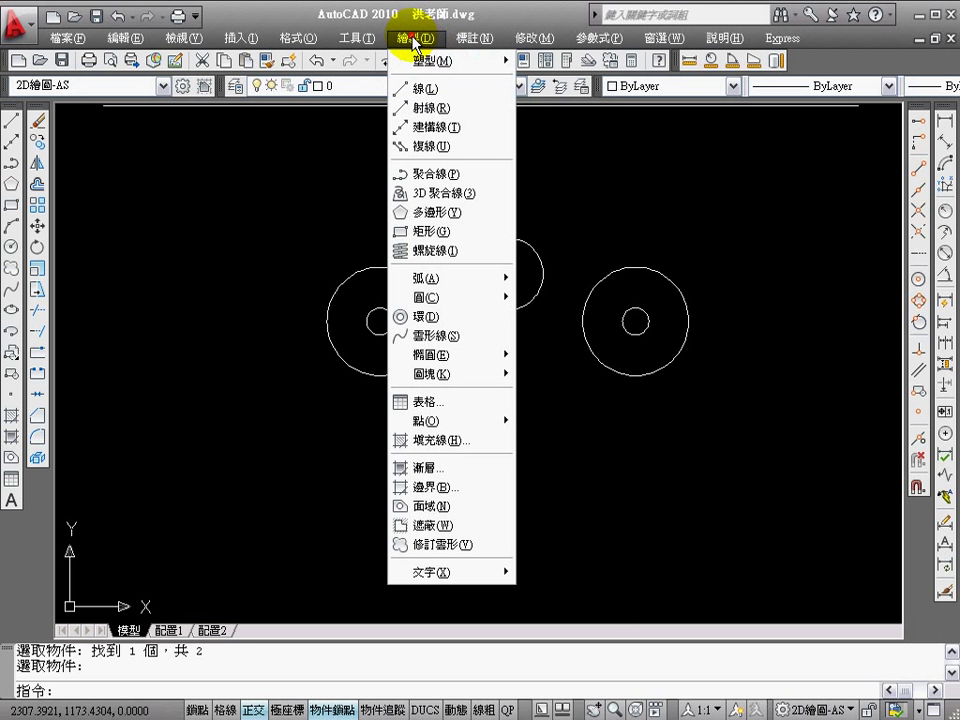
mouse_move(430, 297)
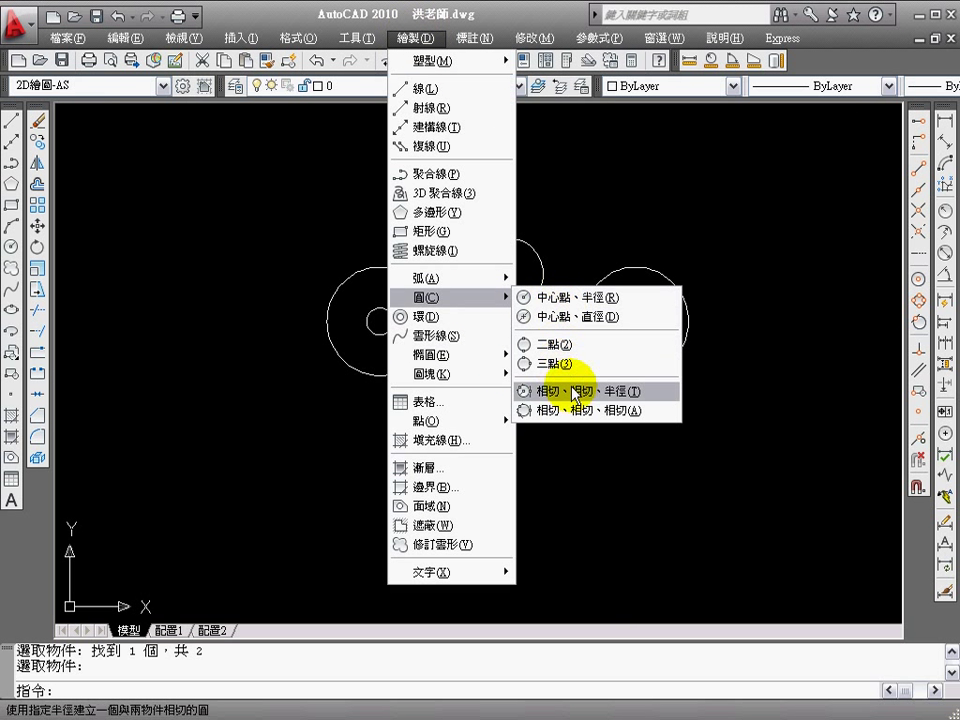
left_click(577, 416)
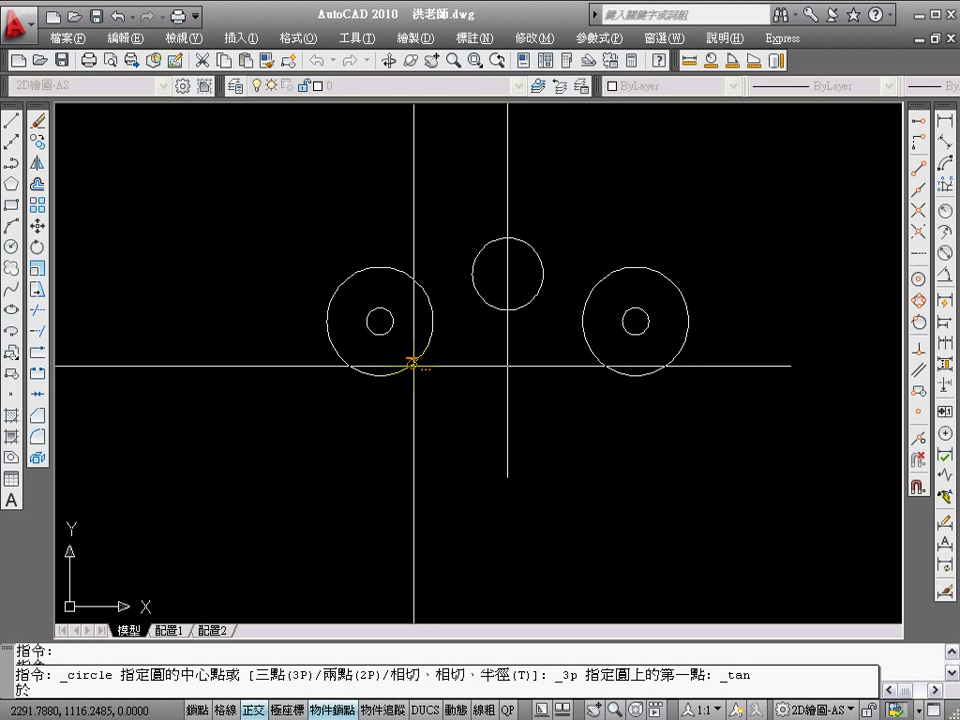
left_click(405, 364)
left_click(493, 306)
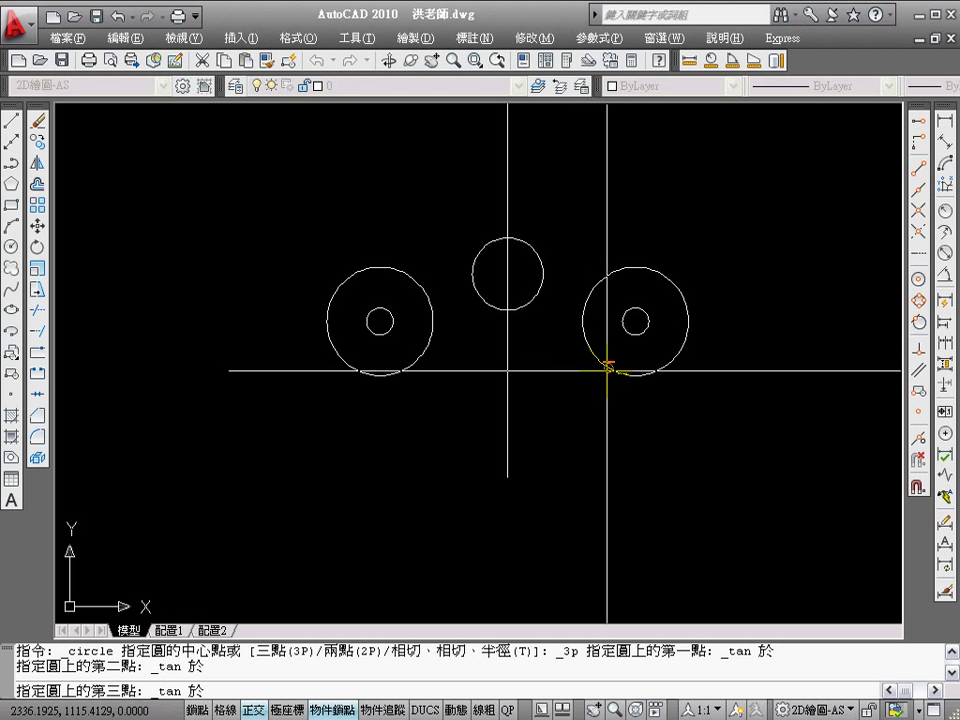
left_click(606, 366)
right_click(537, 373)
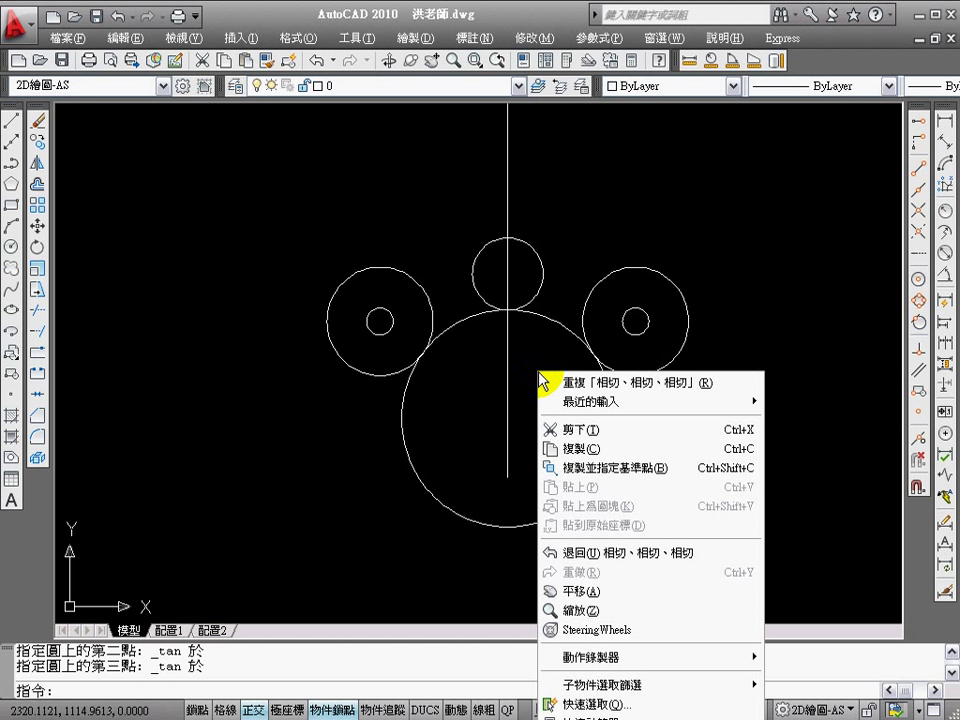
left_click(580, 384)
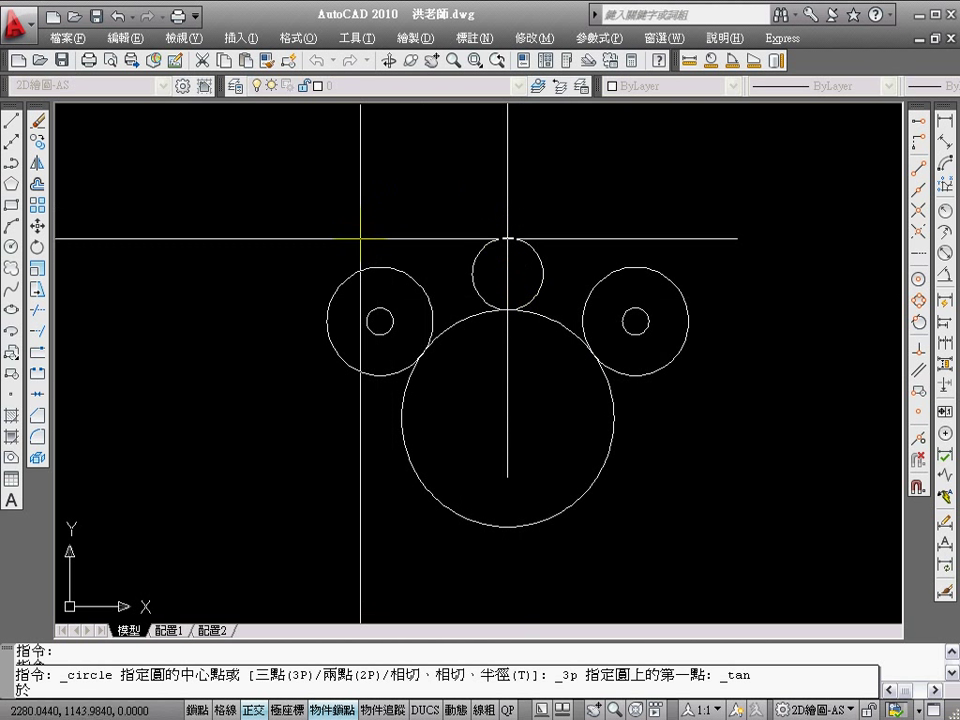
left_click(326, 325)
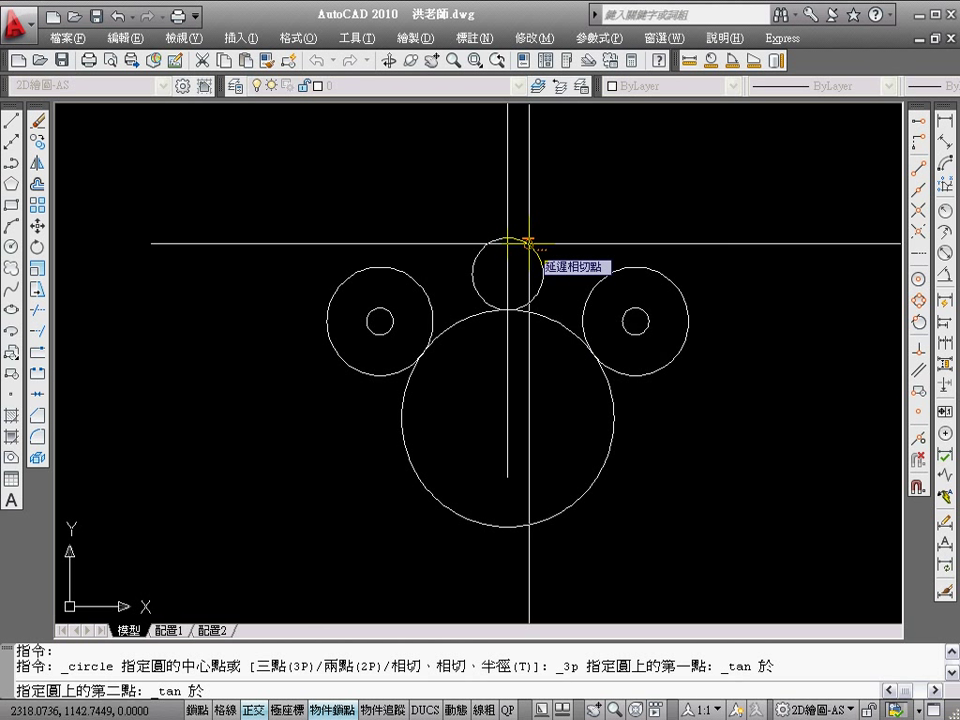
left_click(527, 243)
left_click(681, 347)
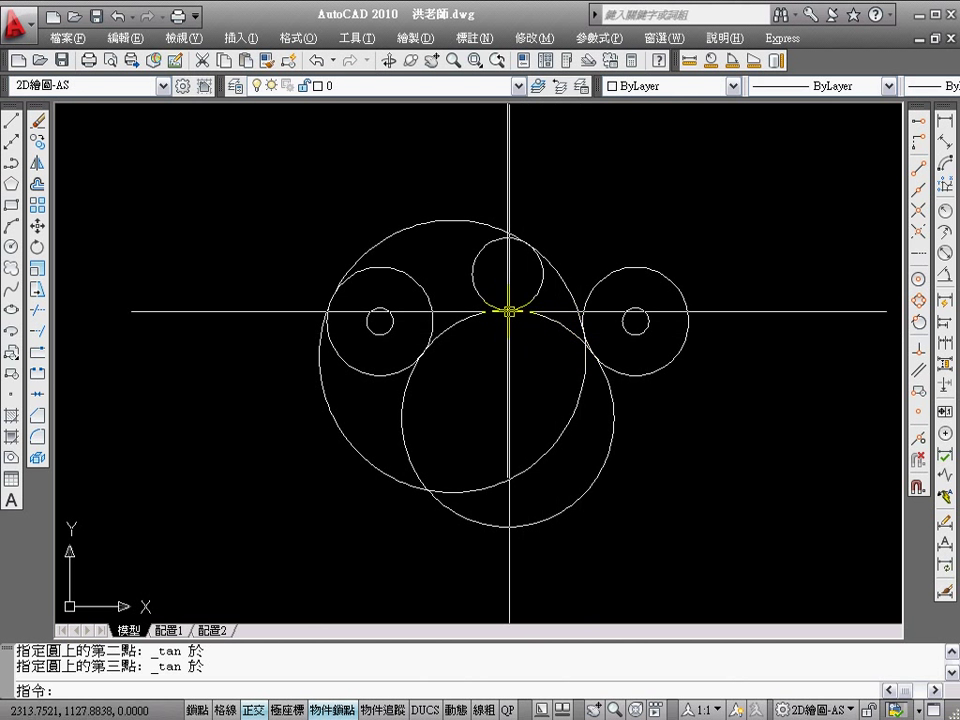
Draw a large Tan, Tan, Tan circle enclosing the left, top and right bosses
right_click(455, 294)
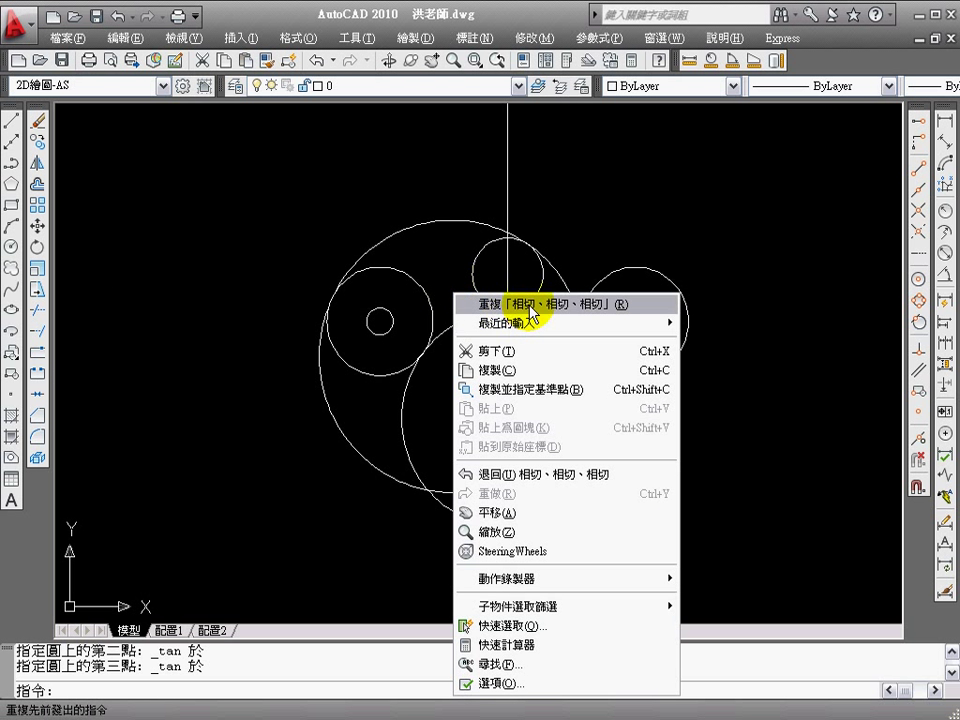
left_click(531, 304)
left_click(326, 332)
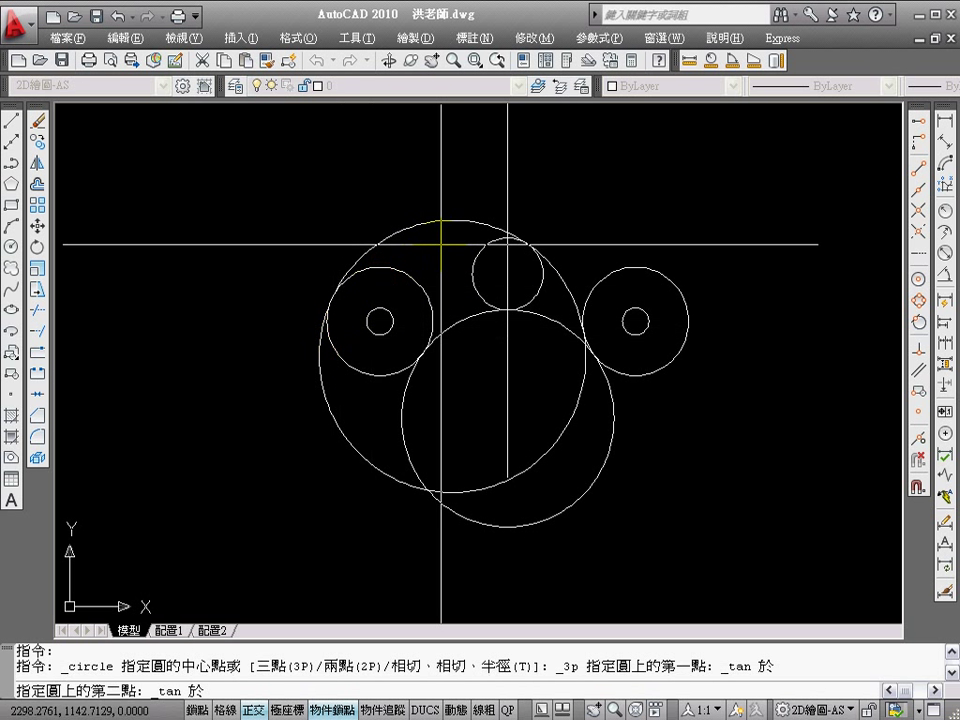
left_click(498, 233)
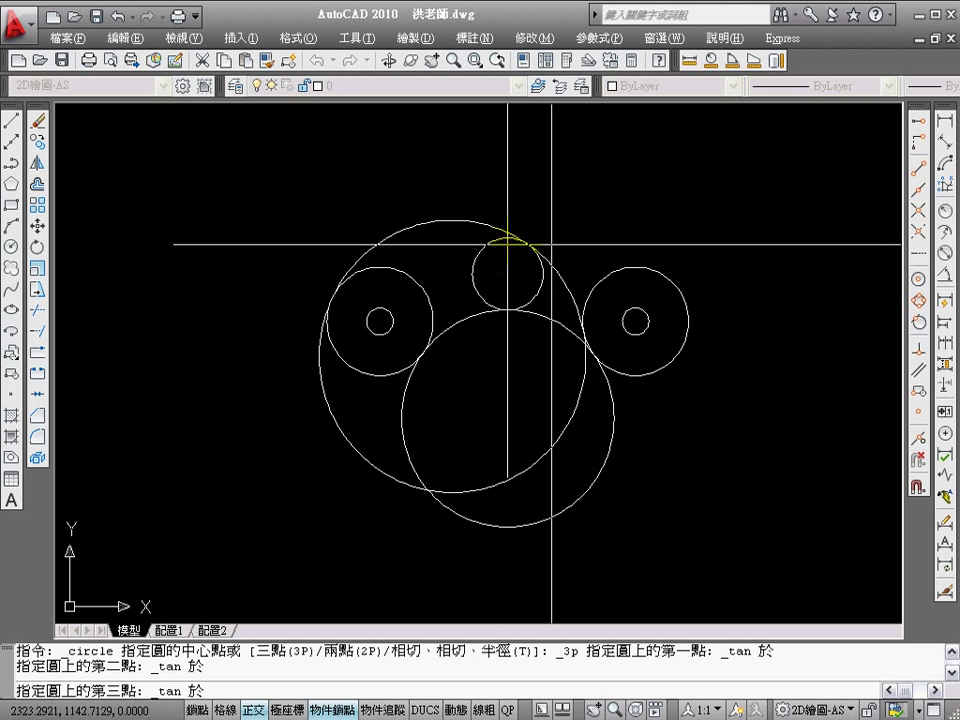
left_click(697, 321)
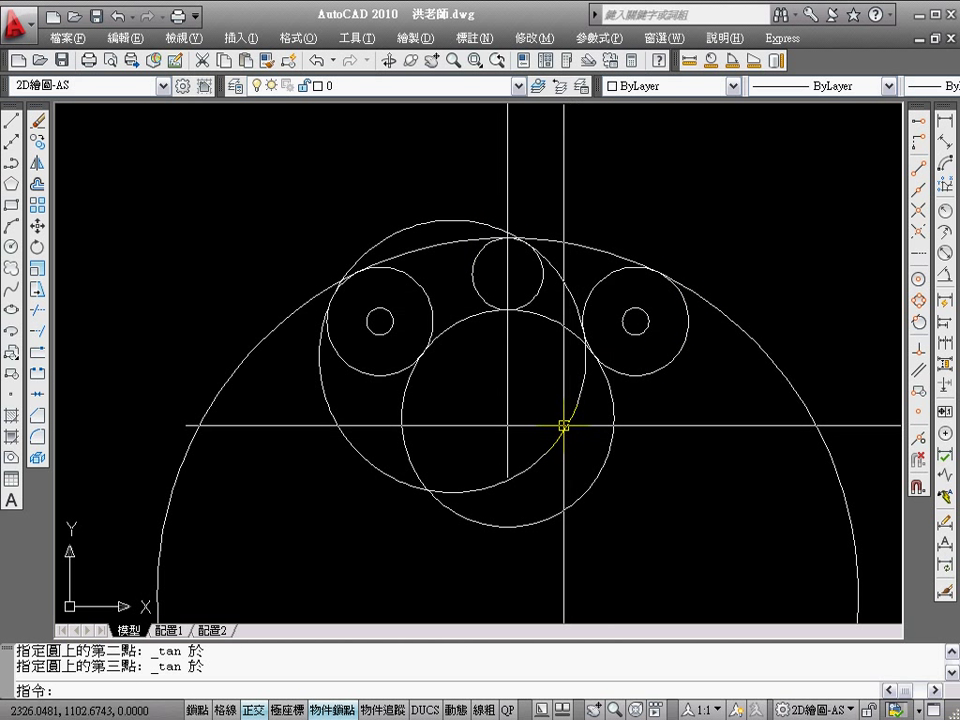
Erase the unneeded tangent circle
type("e")
key("Return")
left_click(450, 218)
key("Return")
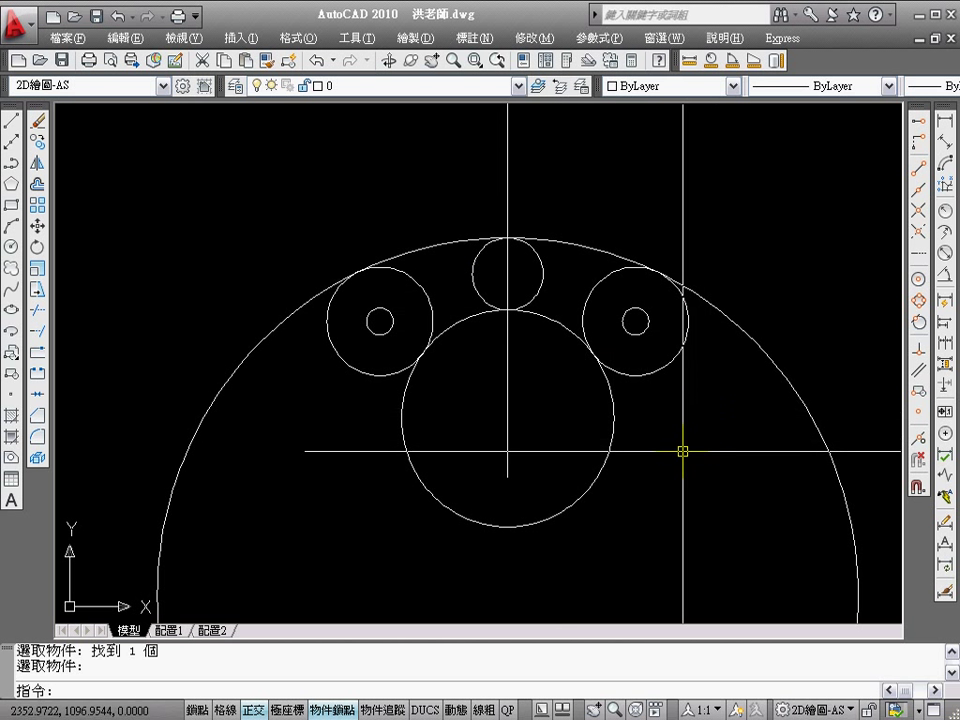
Trim the tangent circles against the left, right and middle circles, leaving connecting arcs
type("tr")
key("Return")
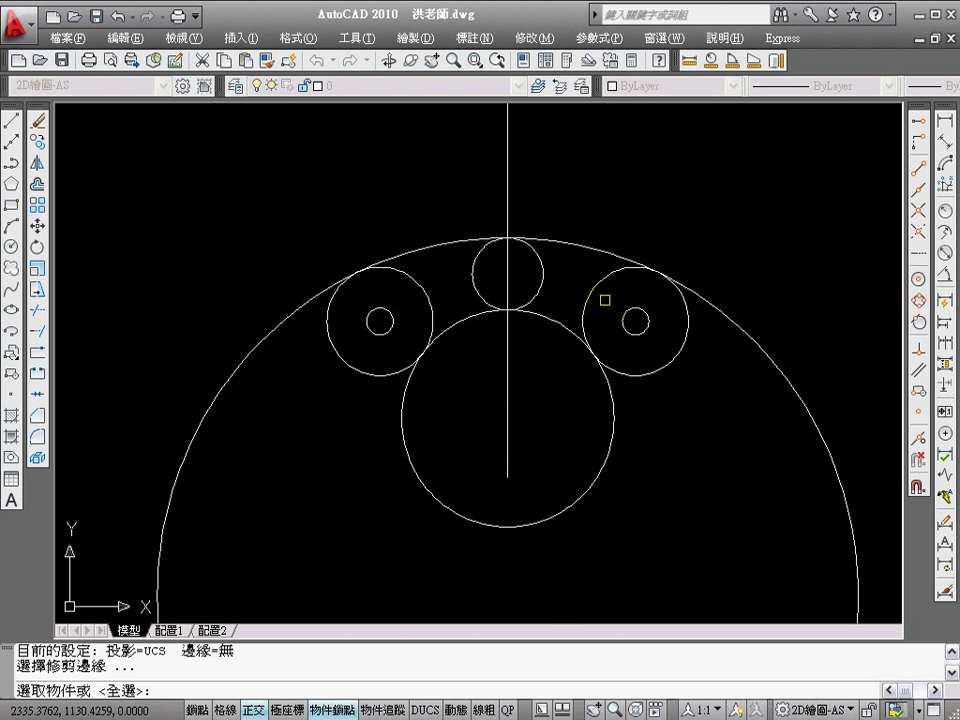
left_click(594, 286)
left_click(430, 295)
left_click(578, 345)
key("Return")
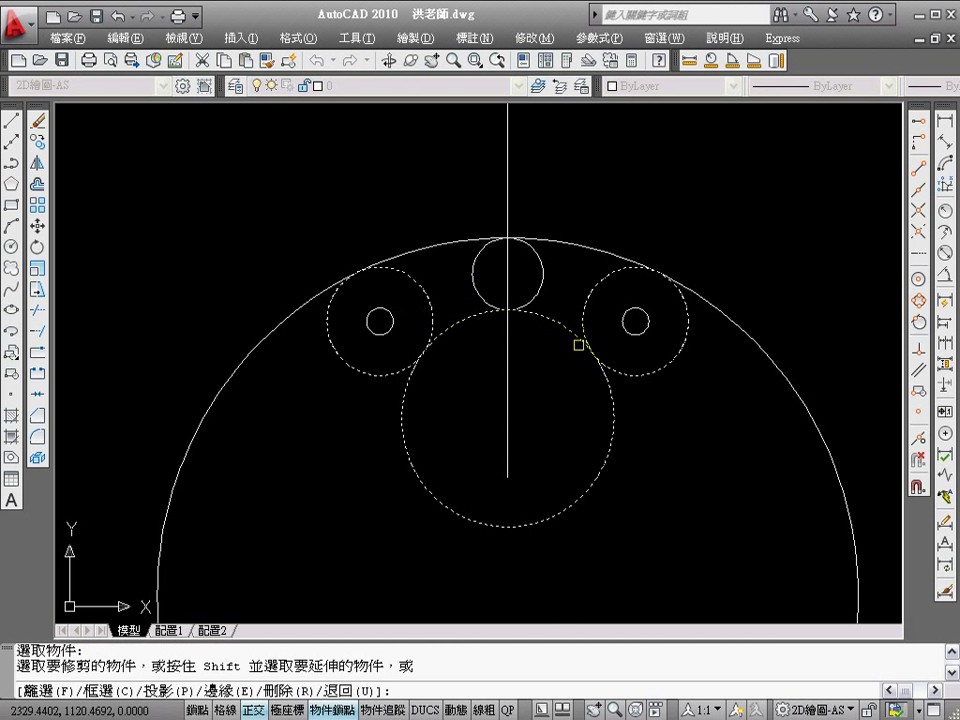
left_click(609, 392)
left_click(754, 345)
key("Return")
middle_click_drag(562, 422, 583, 558)
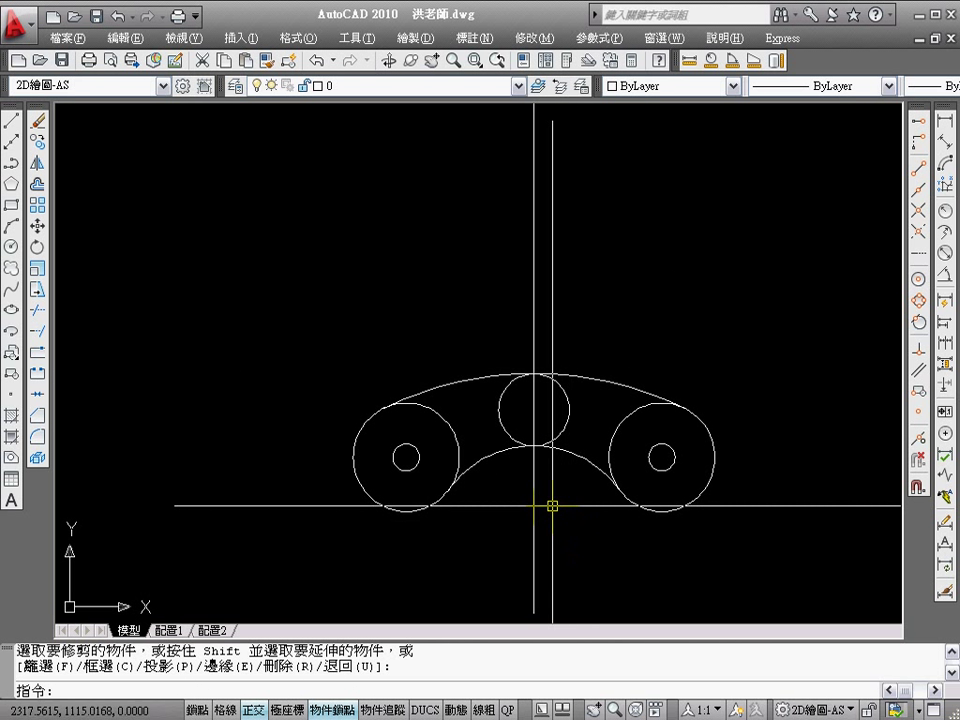
Draw a radius-15 circle centred on the diameter-16 top circle
type("c")
key("Return")
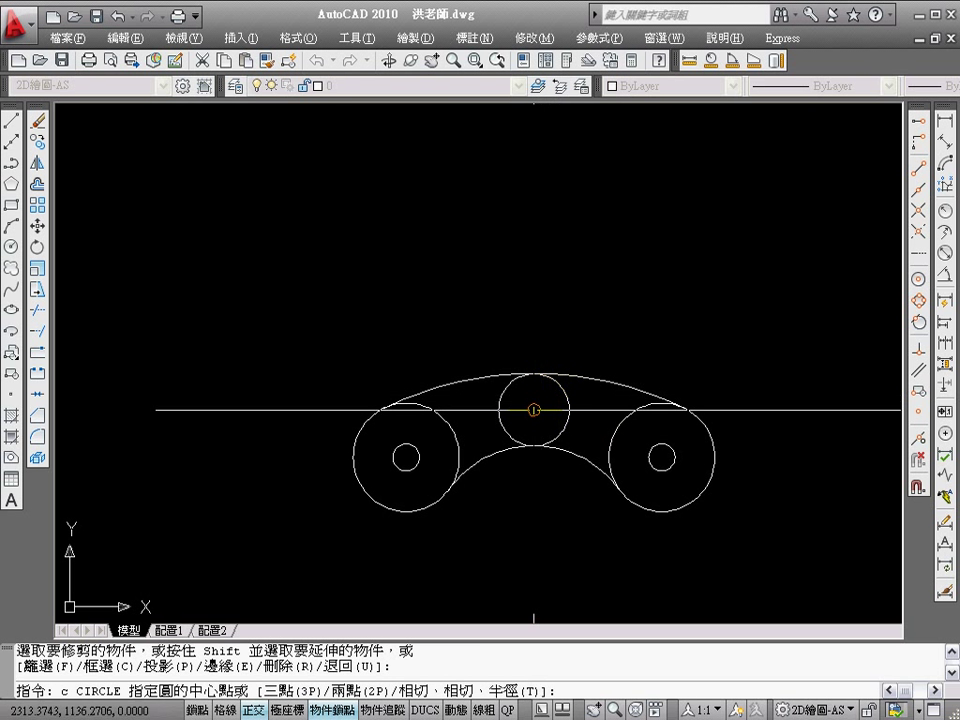
left_click(533, 410)
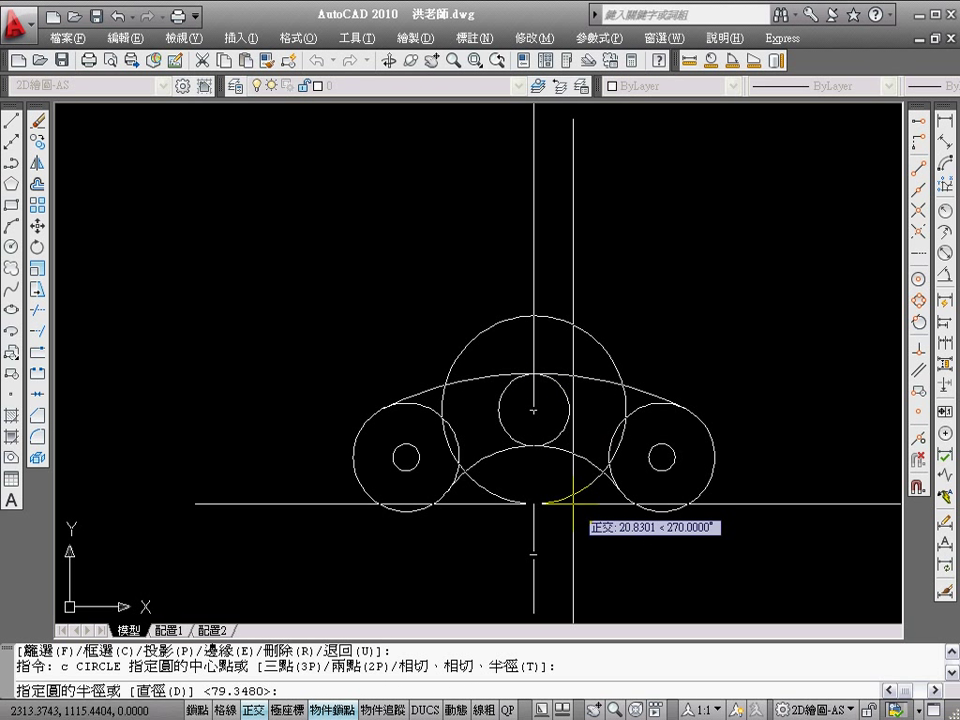
type("15")
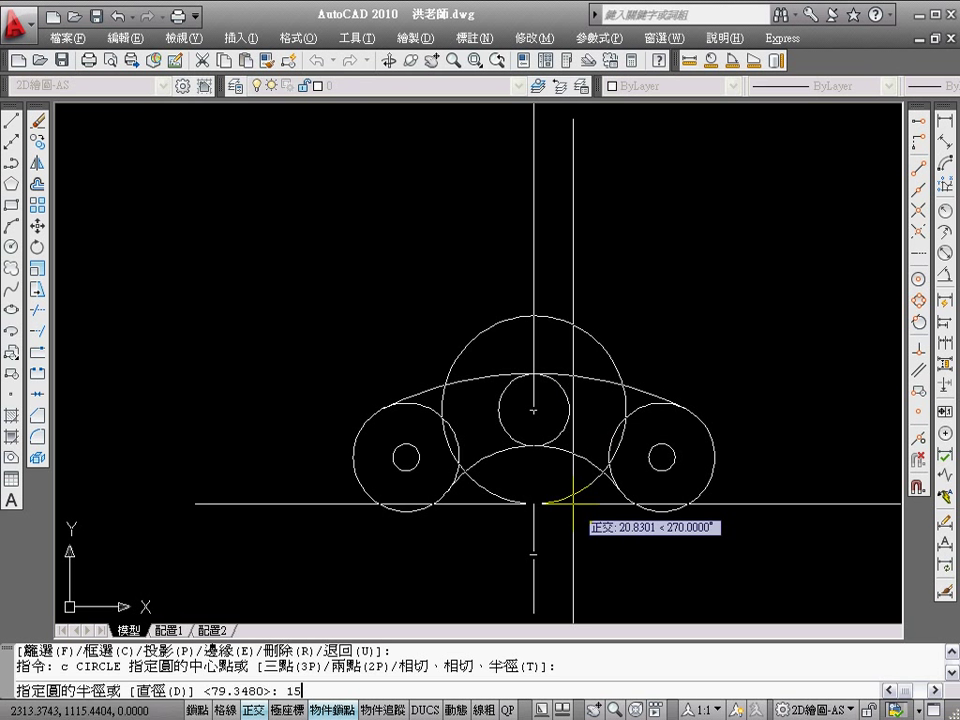
key("Return")
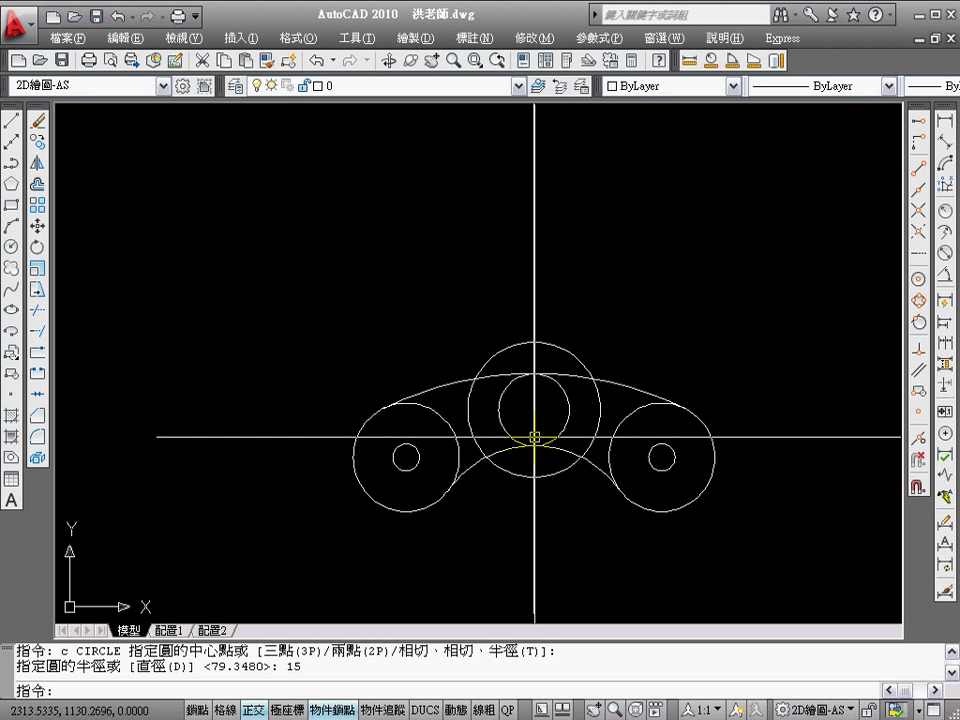
scroll(566, 435, "down", 2)
mouse_move(560, 454)
middle_mouse_down()
mouse_move(467, 457)
mouse_move(454, 469)
middle_mouse_up()
Draw a horizontal line rightward from the middle circle's centre
key("Return")
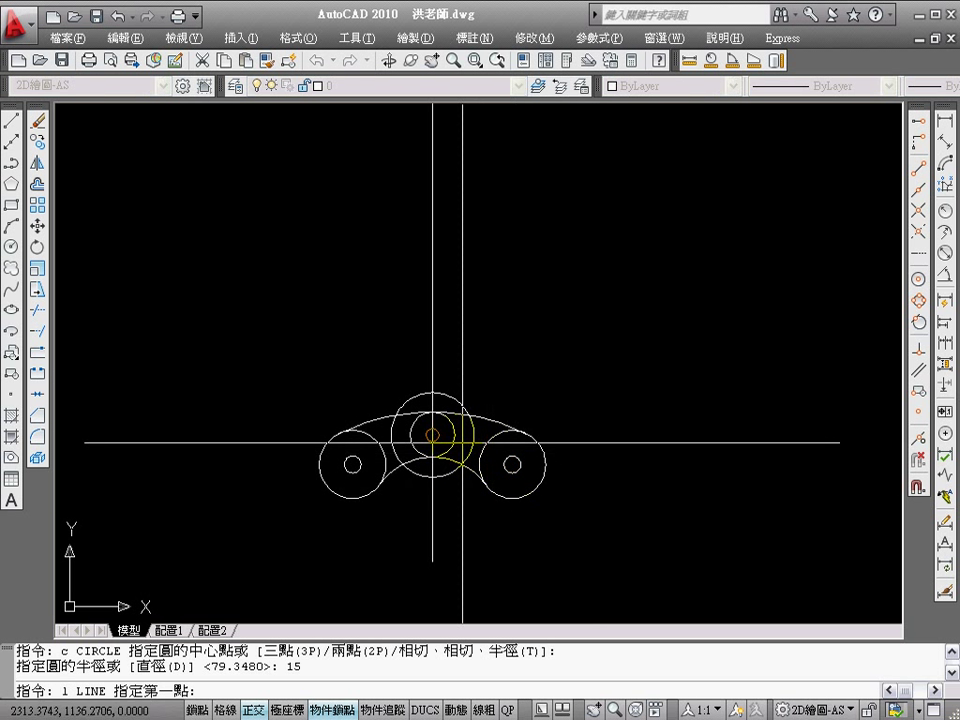
left_click(432, 437)
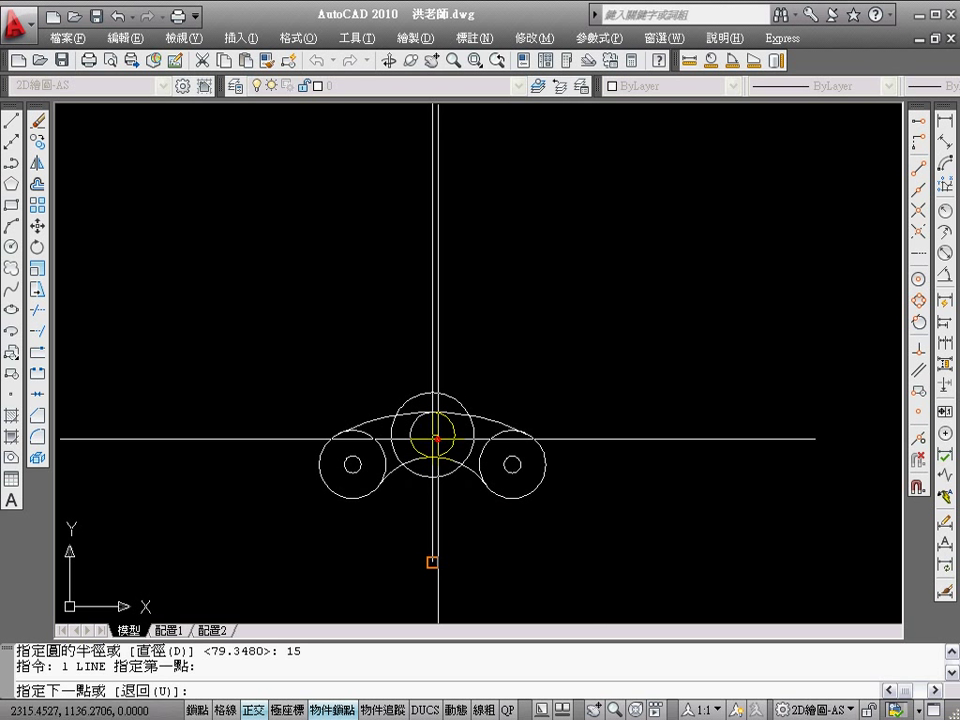
left_click(853, 476)
key("Return")
Offset the horizontal line 127.5 upward
type("o")
key("Return")
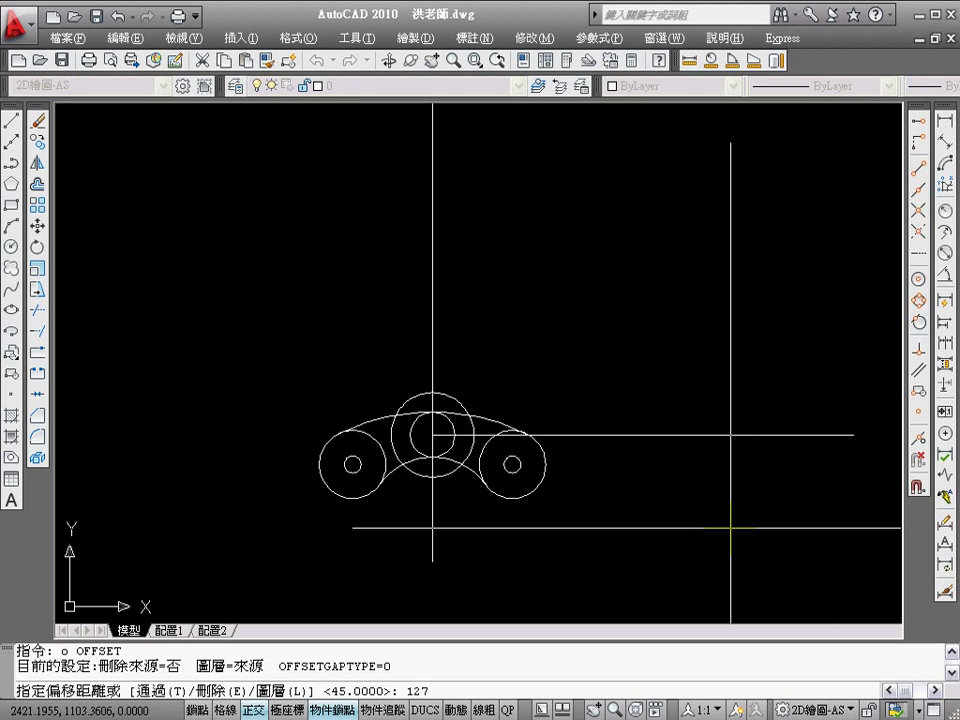
type(".5")
key("Return")
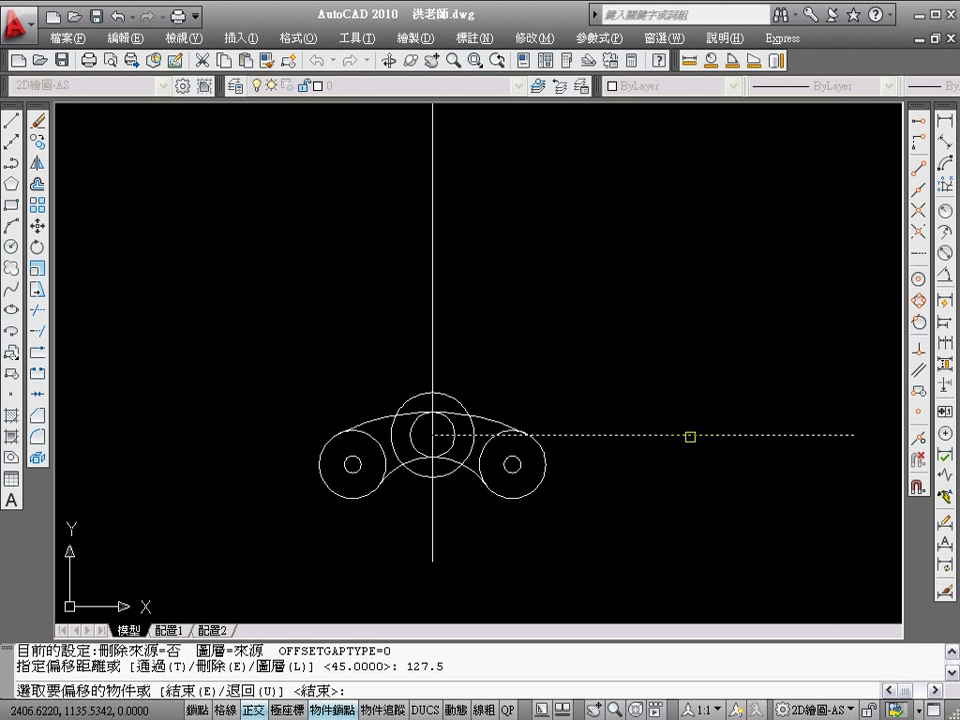
left_click(690, 436)
left_click(674, 339)
key("Return")
mouse_move(637, 343)
middle_mouse_down()
mouse_move(602, 392)
mouse_move(574, 358)
mouse_move(577, 386)
mouse_move(559, 410)
middle_mouse_up()
scroll(574, 362, "down", 2)
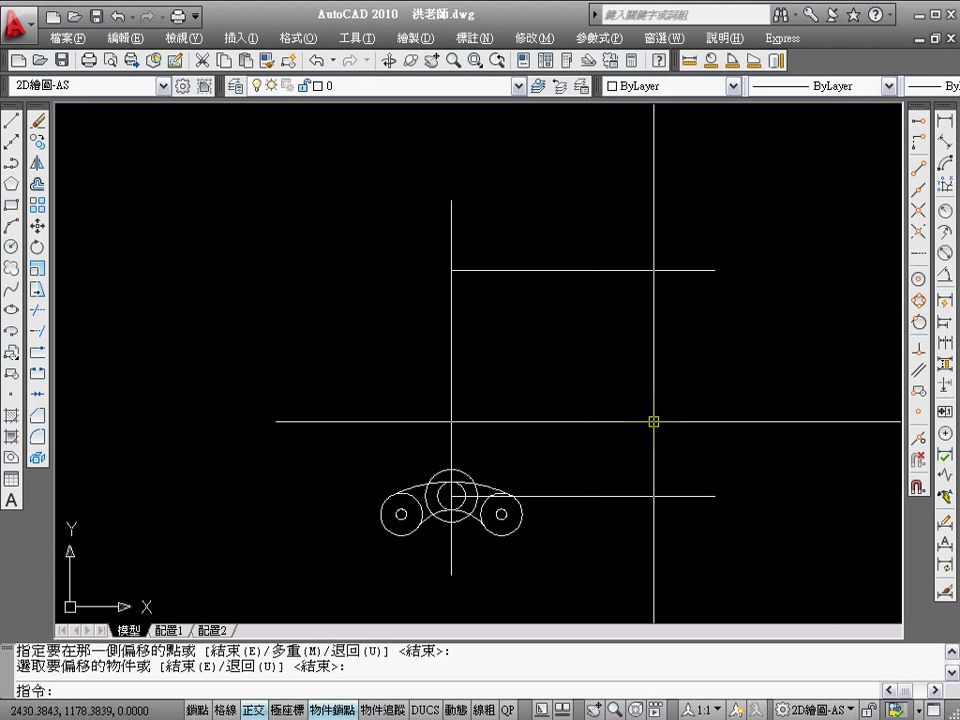
Offset the upper horizontal line a further 55 upward
type("o")
key("Return")
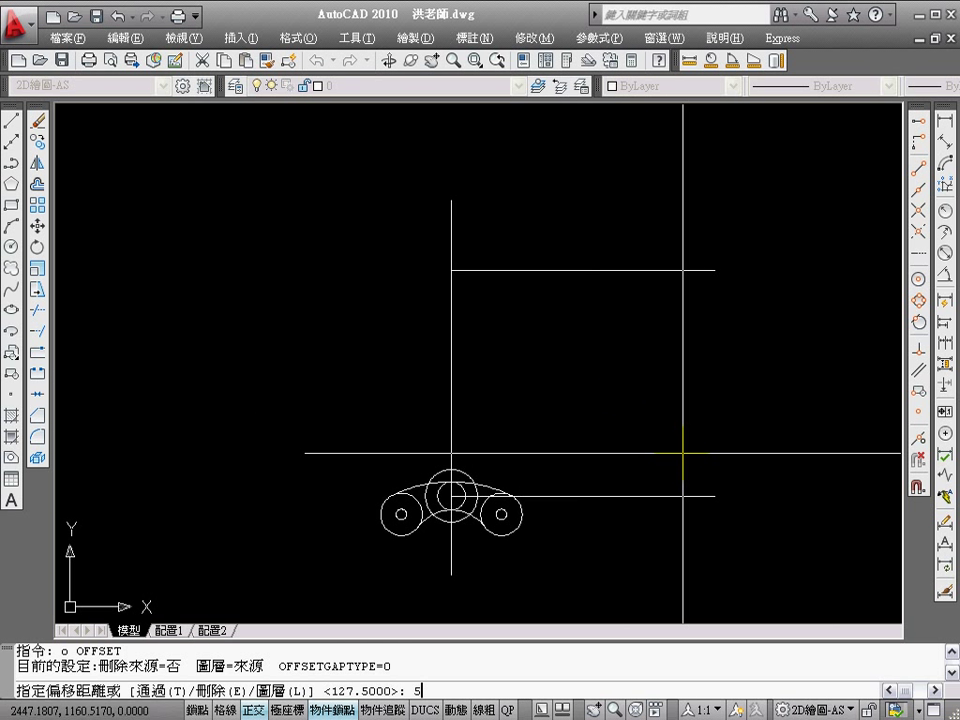
type("5")
key("Return")
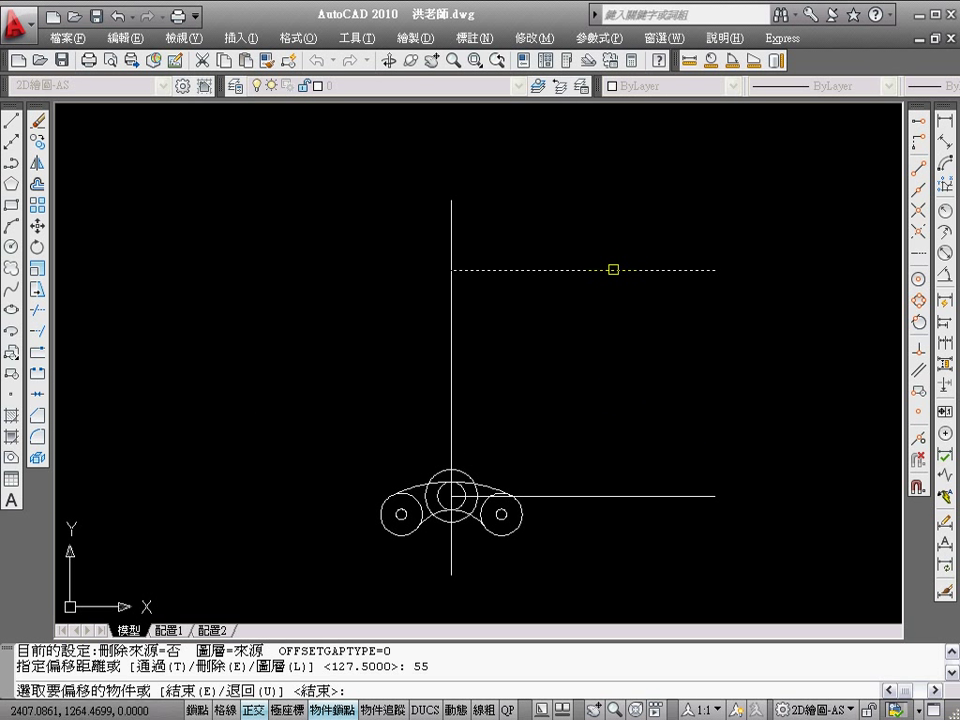
left_click(613, 269)
left_click(600, 240)
key("Return")
middle_click_drag(560, 413, 546, 400)
middle_click_drag(546, 479, 559, 431)
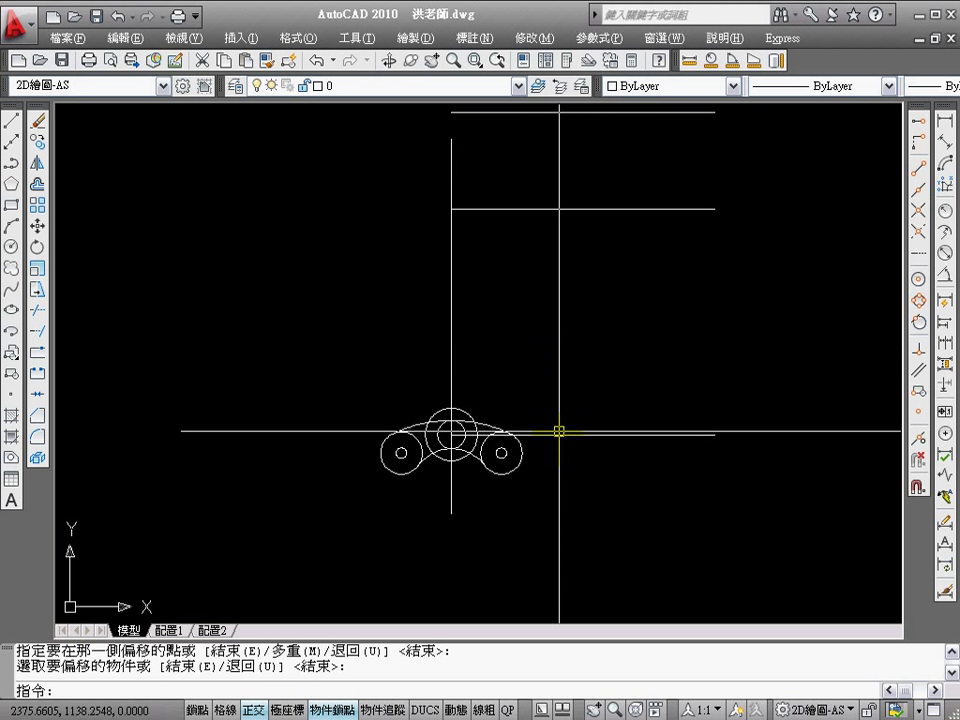
type("z")
key("Return")
left_click(303, 291)
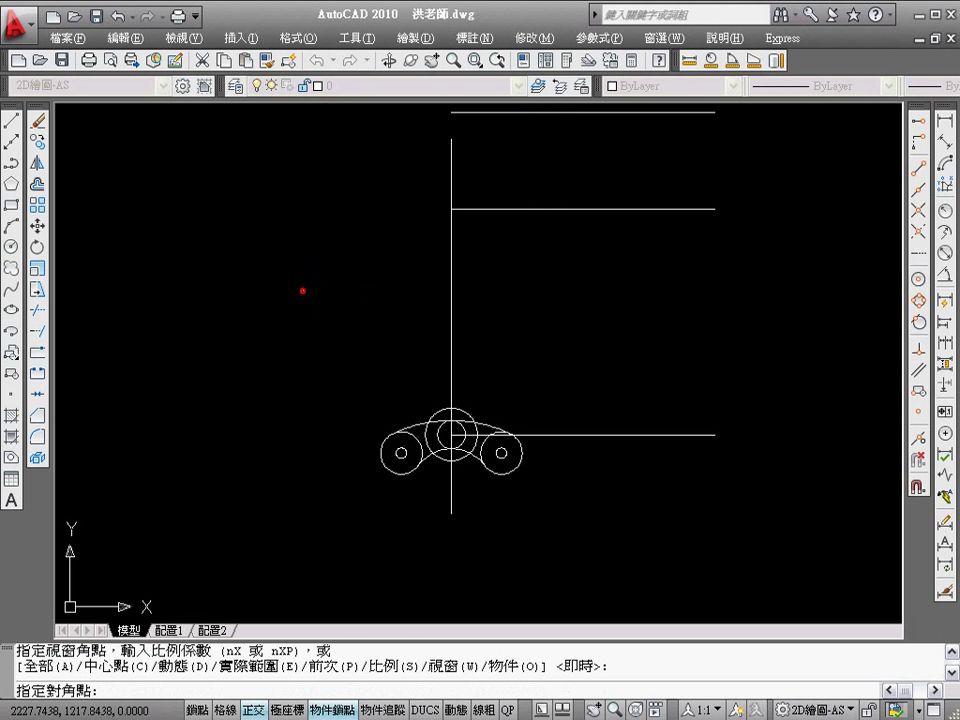
left_click(570, 466)
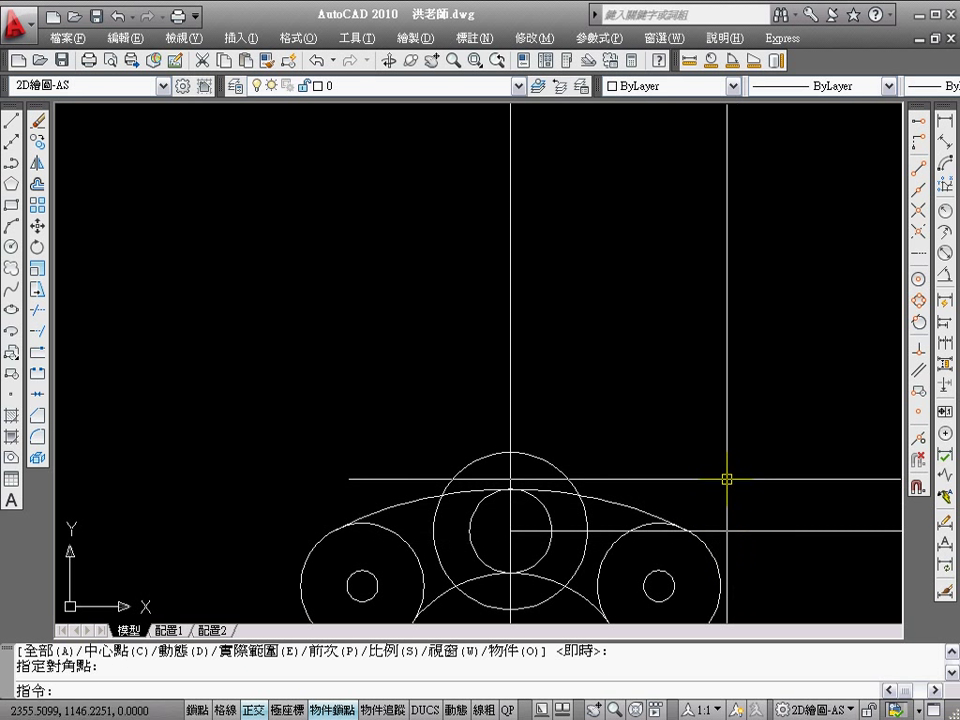
Offset a horizontal line 47.5 upward
type("o")
key("Return")
type("47.5")
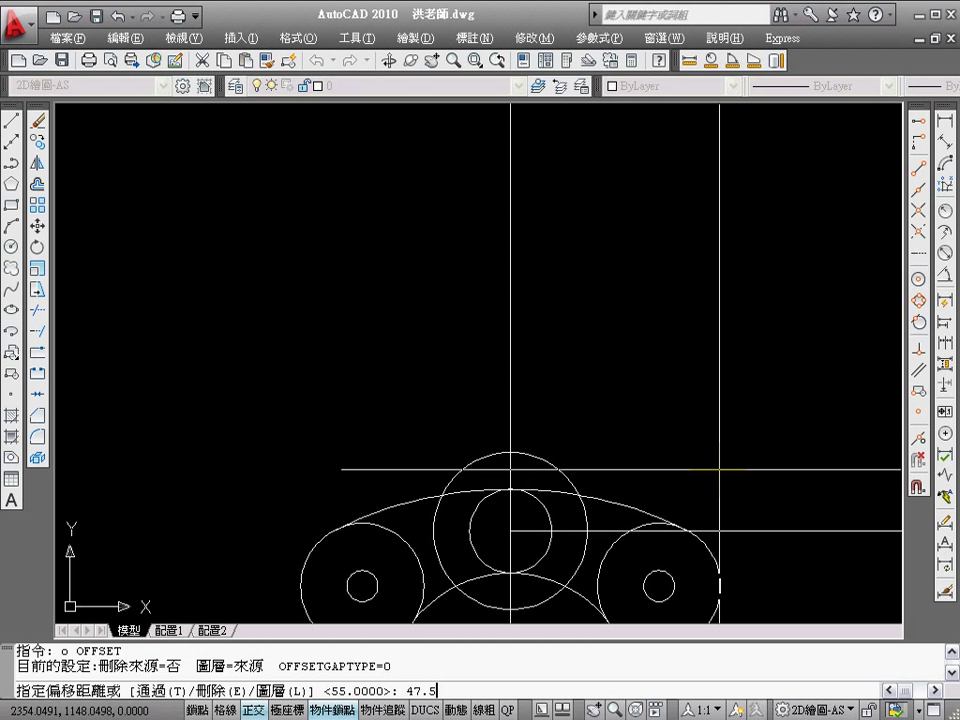
key("Return")
left_click(790, 532)
left_click(754, 446)
key("Return")
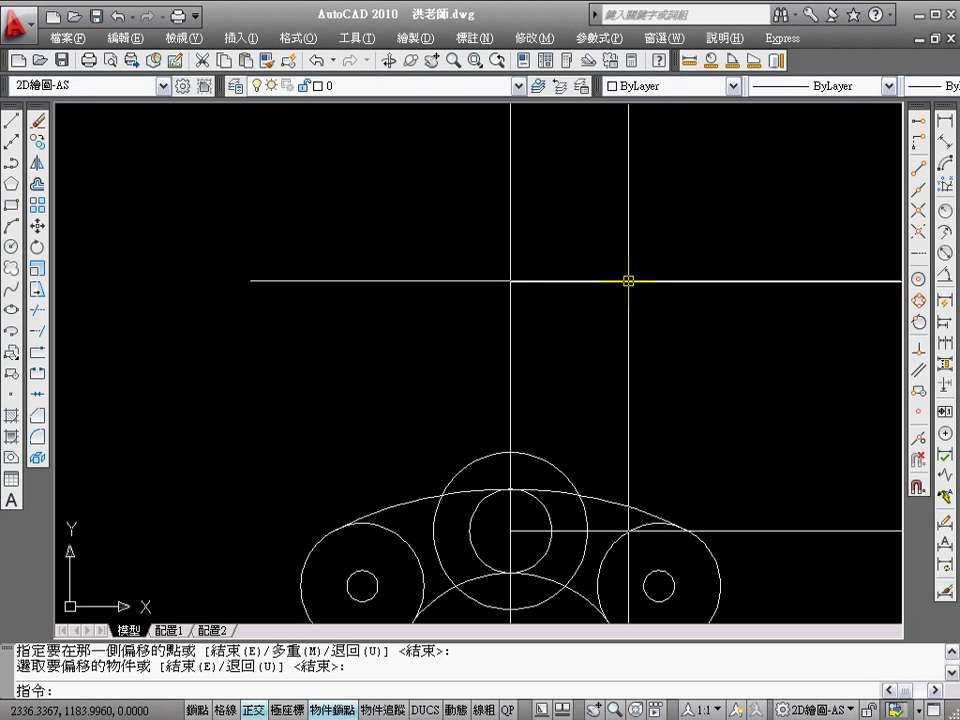
left_click(628, 281)
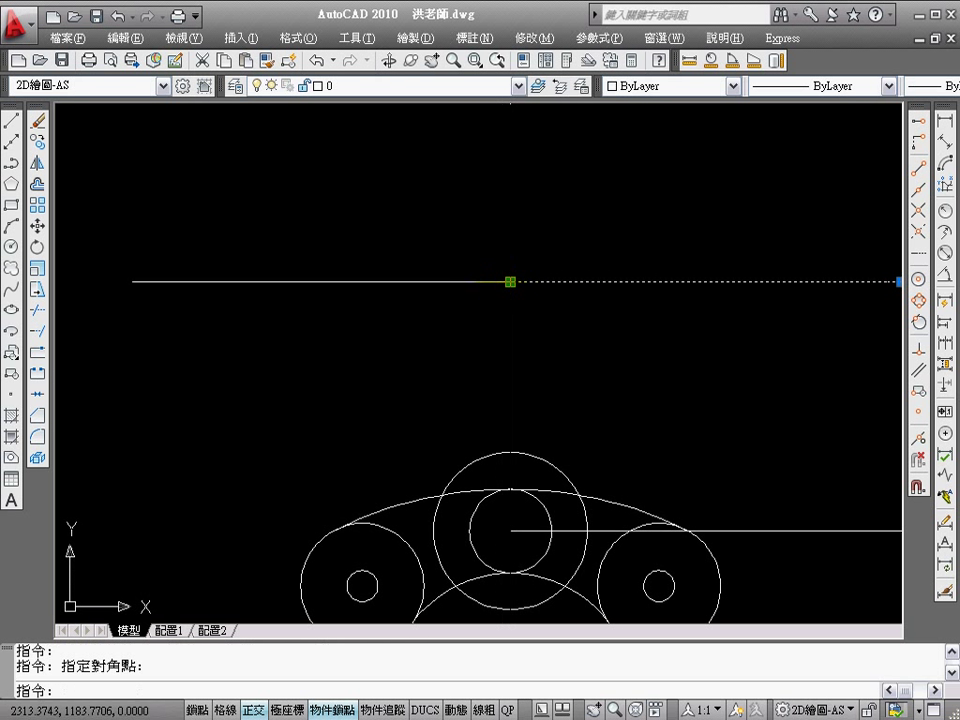
left_click(510, 281)
key("Escape")
key("Escape")
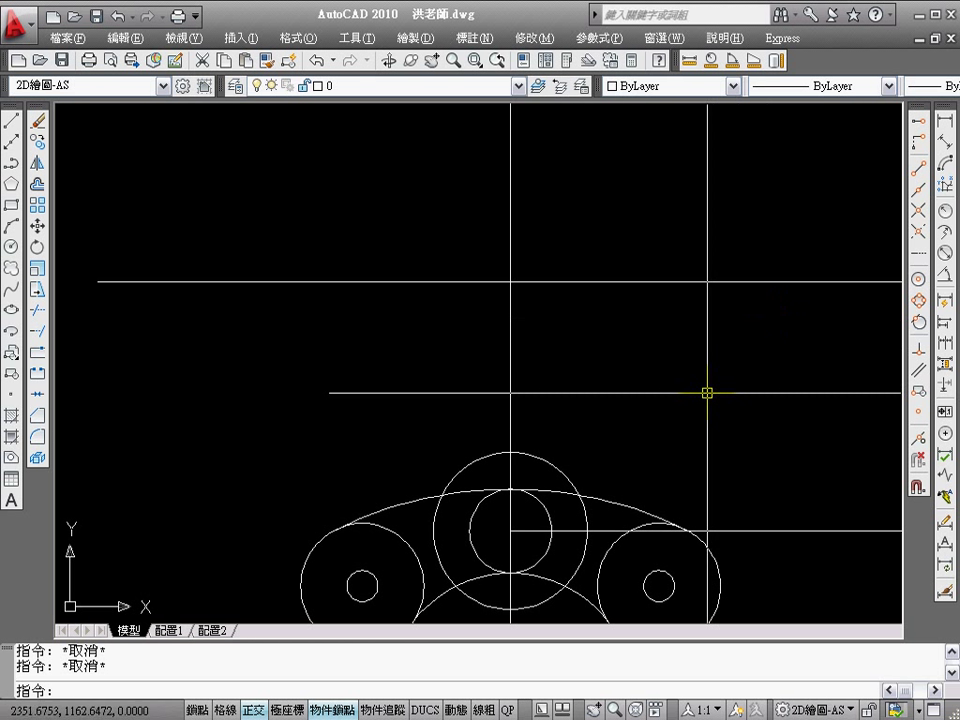
type("o")
Offset the top horizontal line 6 units downward
key("Return")
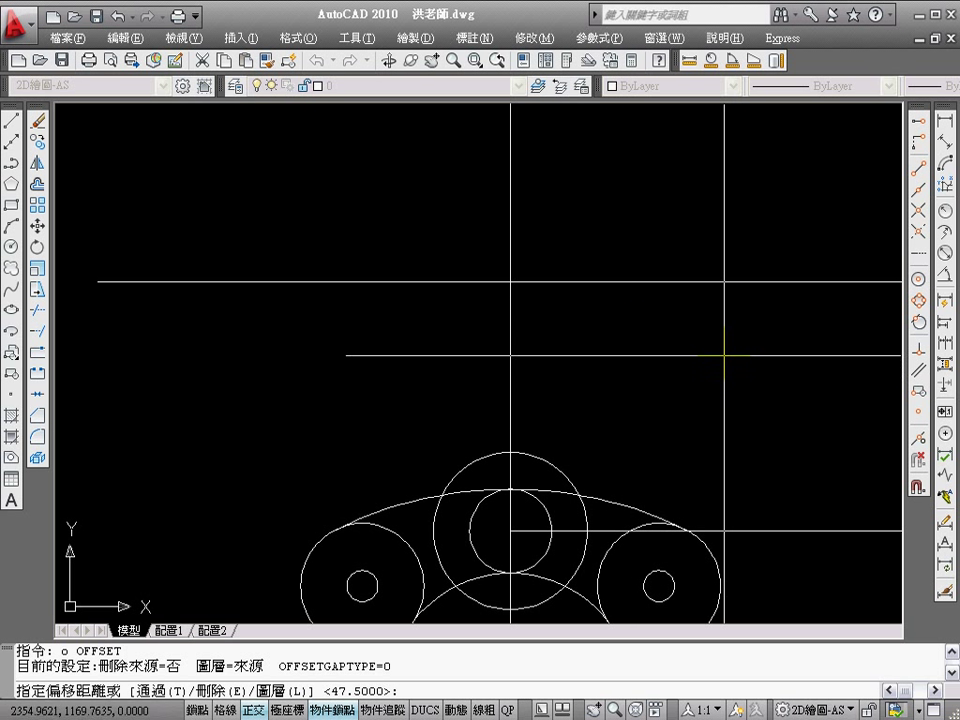
key("Escape")
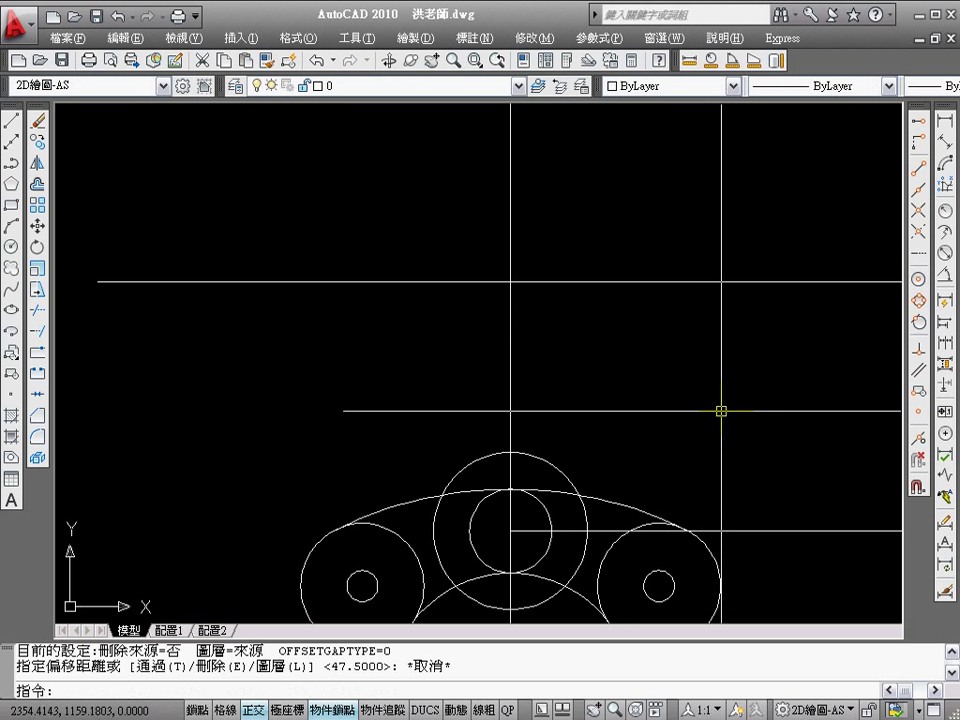
type("o")
key("Return")
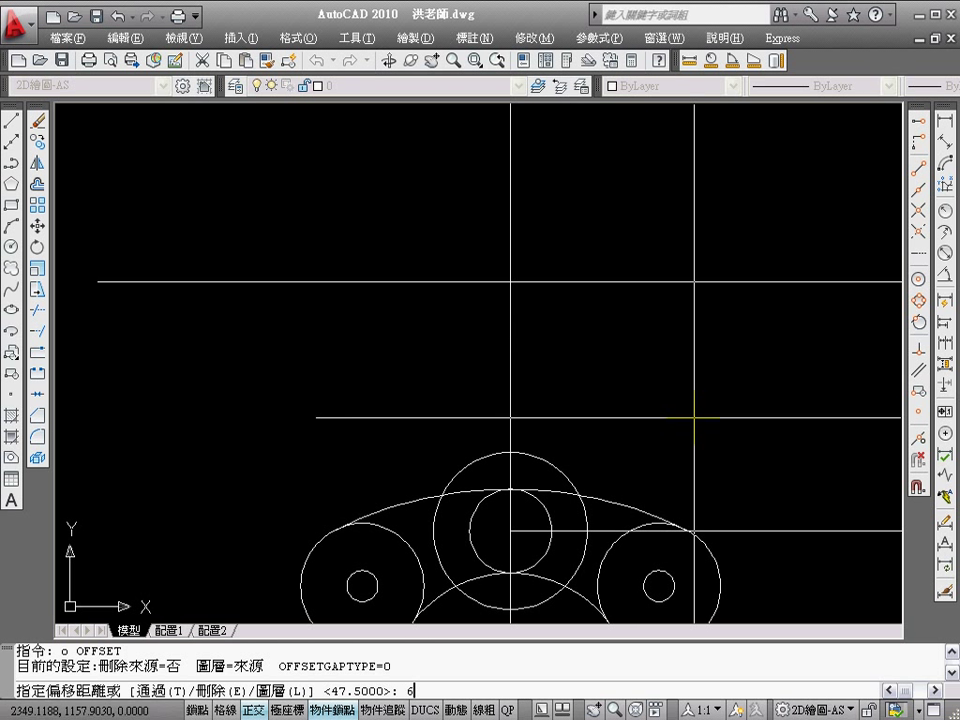
key("Return")
left_click(694, 281)
left_click(686, 339)
key("Return")
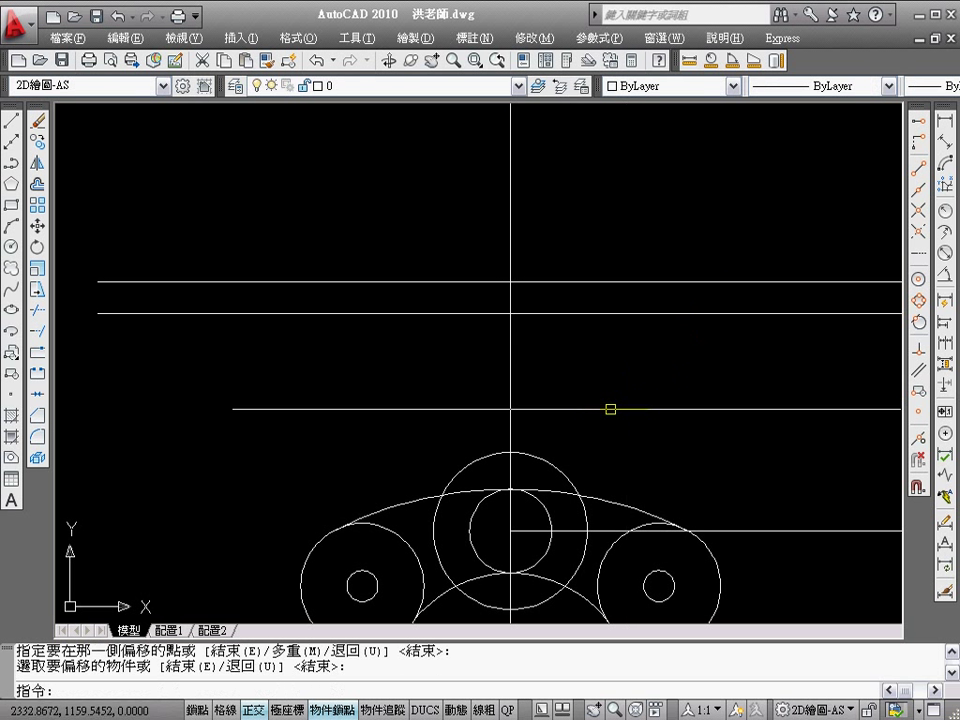
Offset the vertical centre line 22.5 (45/2) to both left and right
type("o")
key("Return")
type("45/2")
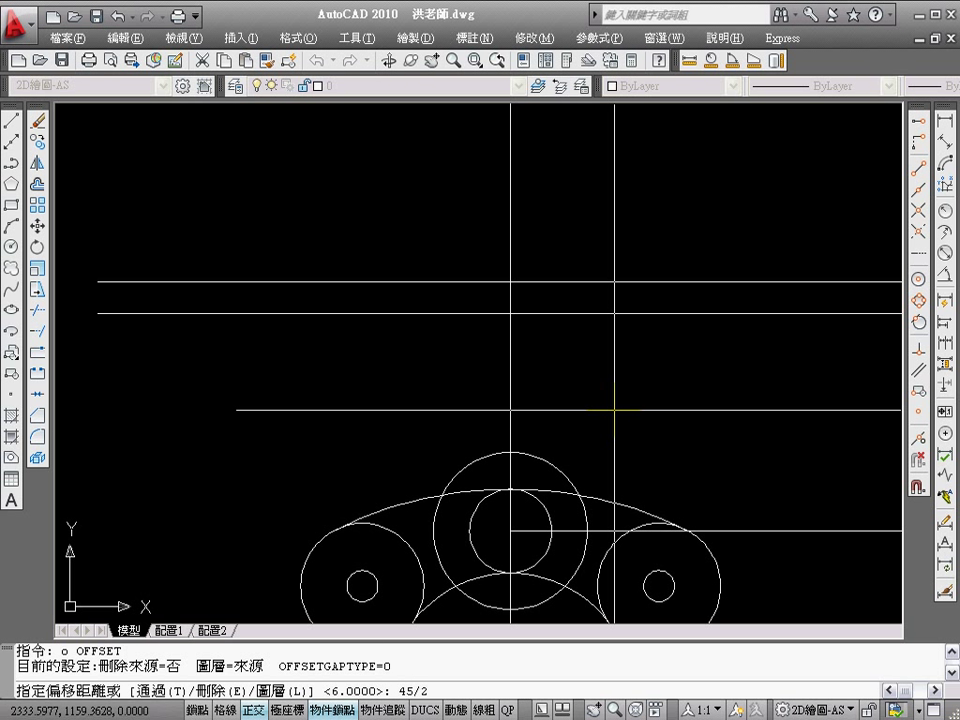
key("Return")
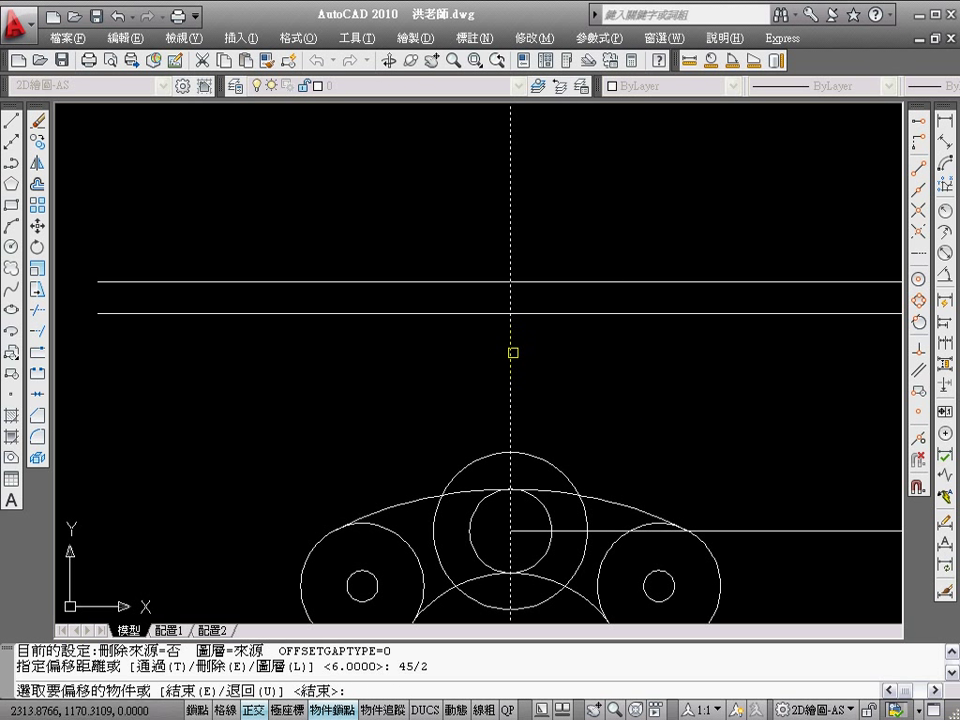
left_click(512, 352)
left_click(605, 359)
left_click(512, 362)
left_click(500, 372)
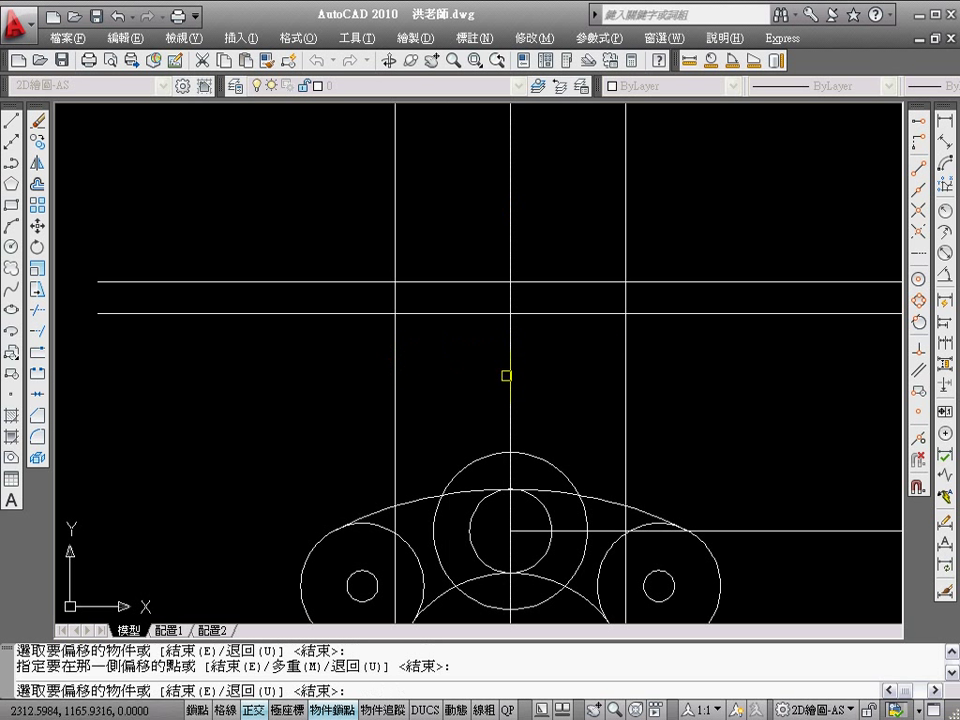
key("Return")
Trim the side line below the lower horizontal, using both horizontals as cutting edges
type("tr")
key("Return")
left_click(589, 381)
left_click(570, 272)
key("Return")
left_click(630, 358)
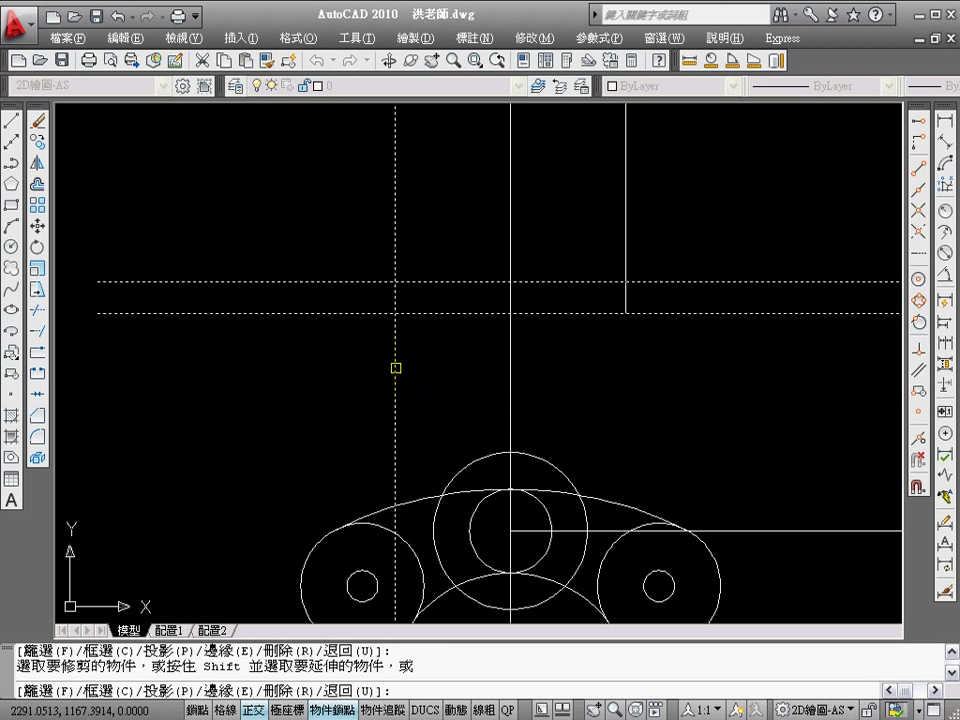
key("Return")
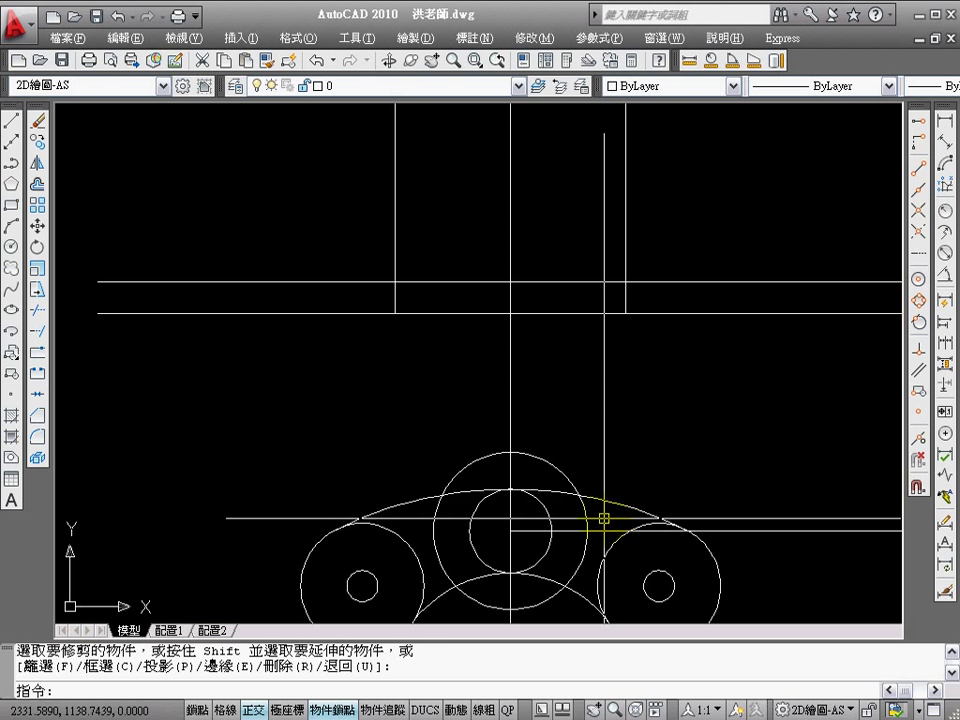
type("l")
Draw vertical lines straight up from the central boss's right and left quadrants
key("Return")
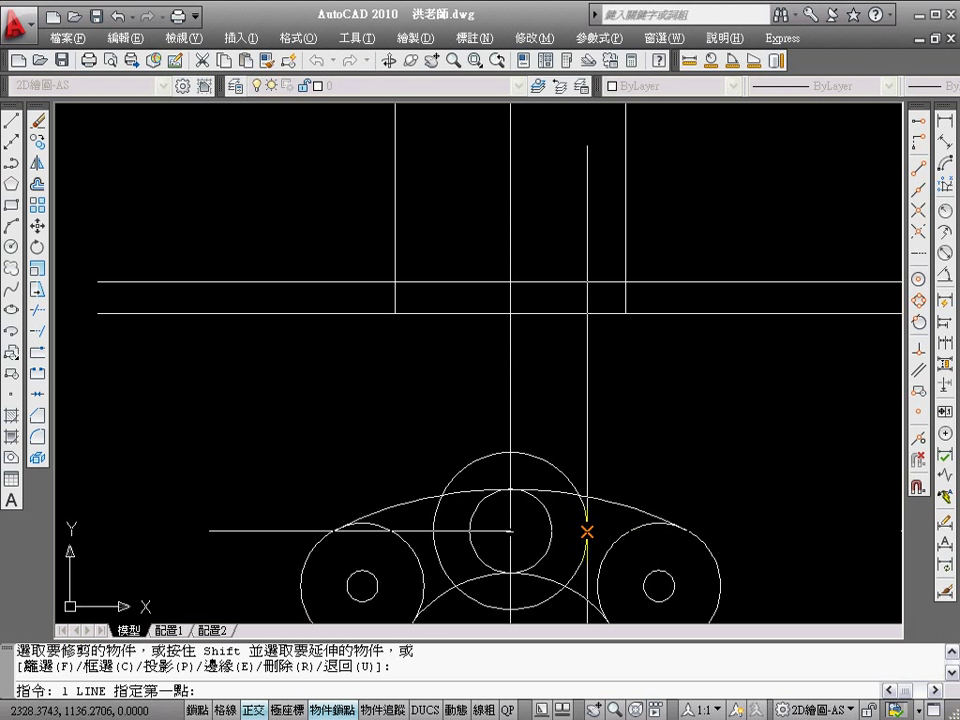
left_click(587, 531)
left_click(587, 224)
key("Return")
key("Return")
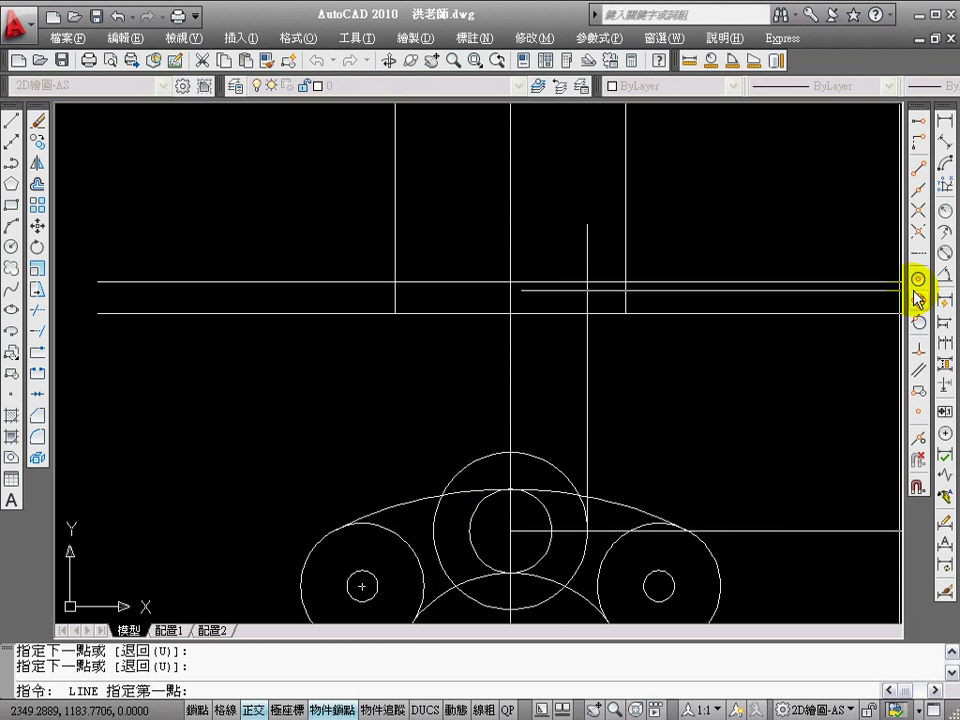
left_click(920, 312)
left_click(433, 527)
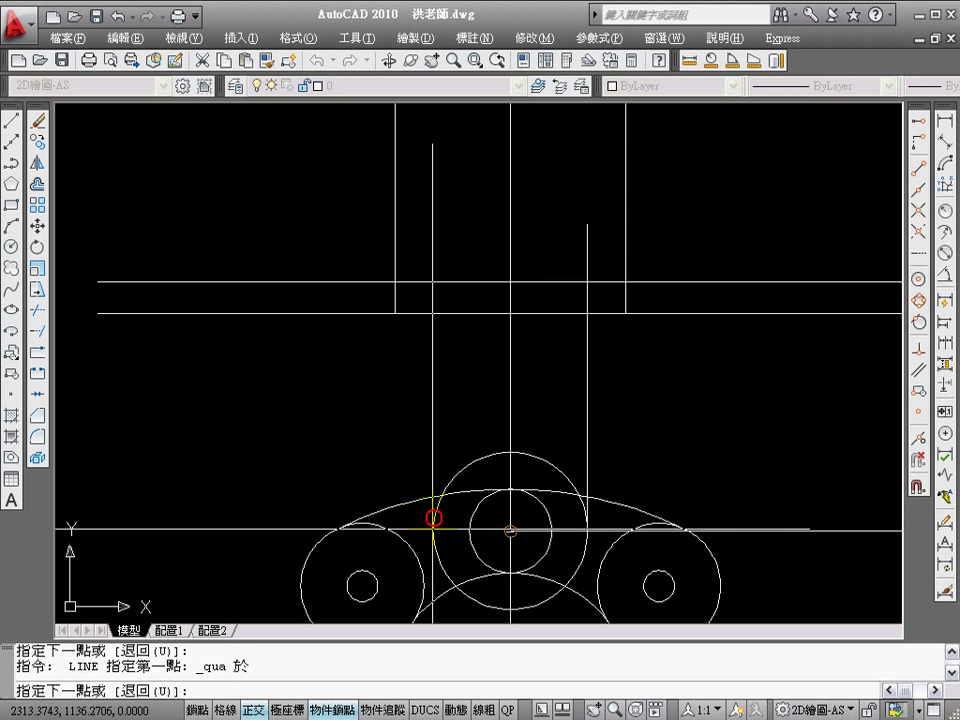
left_click(478, 194)
key("Return")
middle_click_drag(608, 551, 615, 508)
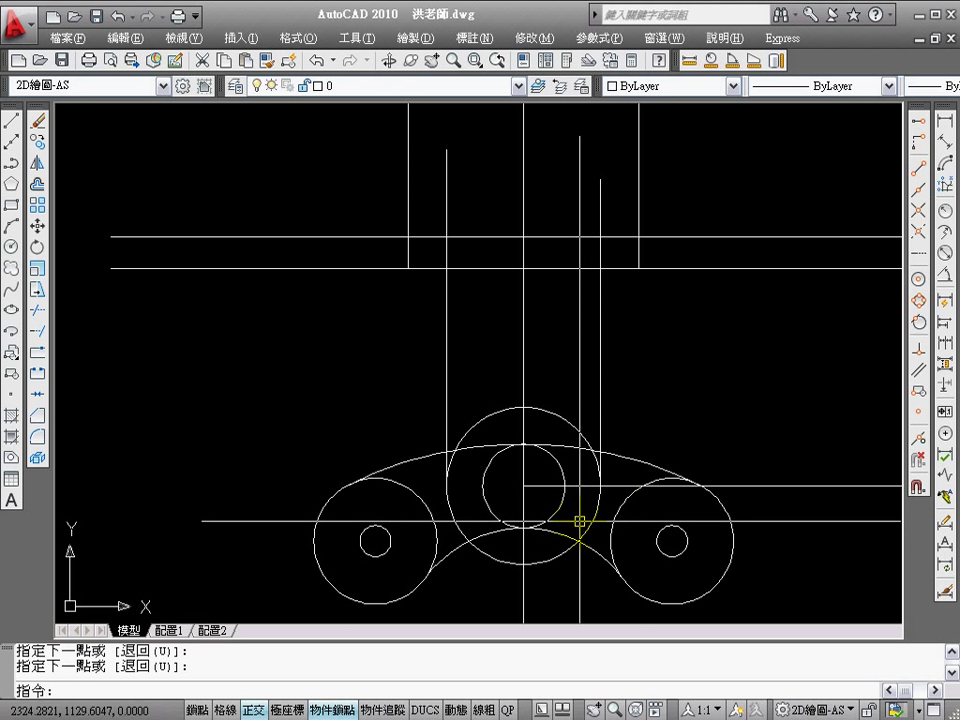
type("tr")
Trim away the radius-15 circle's top arc between the two rising lines
key("Return")
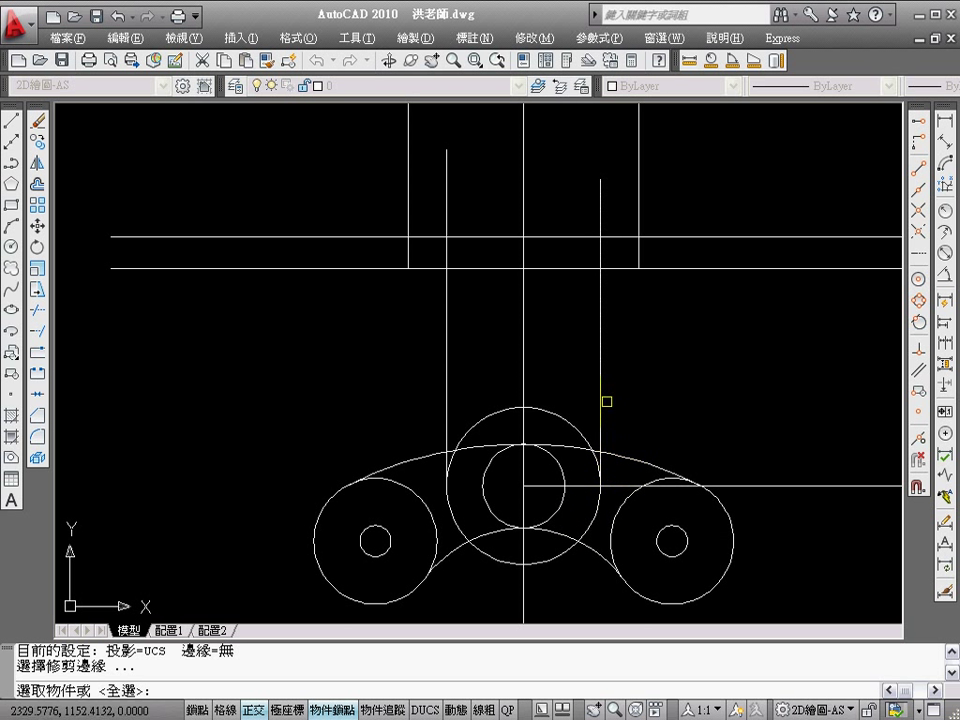
left_click(591, 400)
left_click(448, 395)
key("Return")
left_click(491, 410)
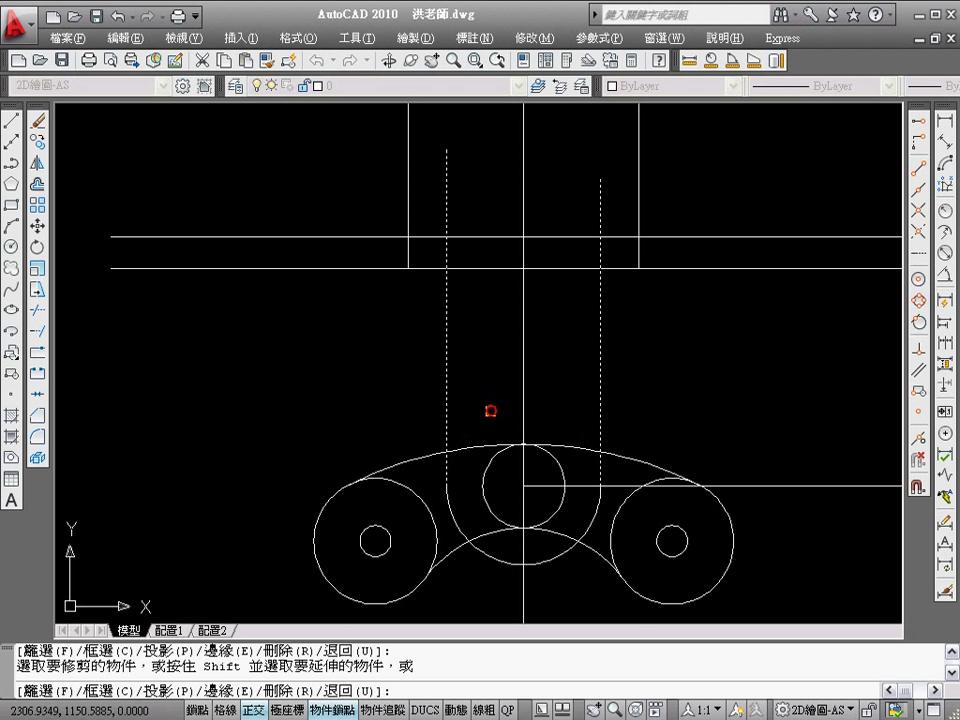
key("Return")
middle_click_drag(632, 386, 642, 445)
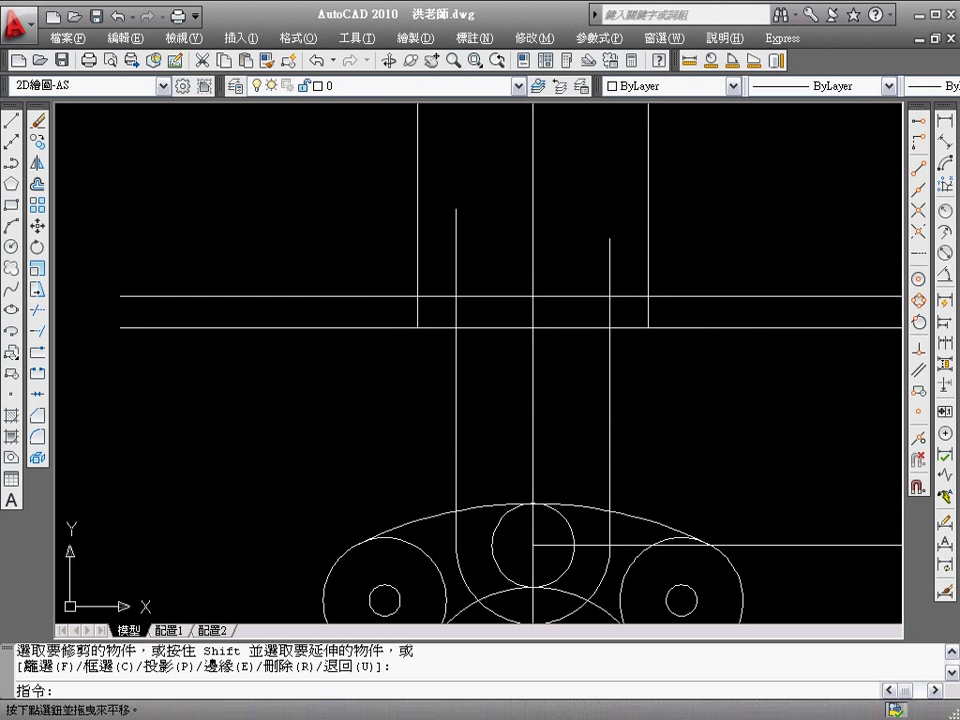
key("Return")
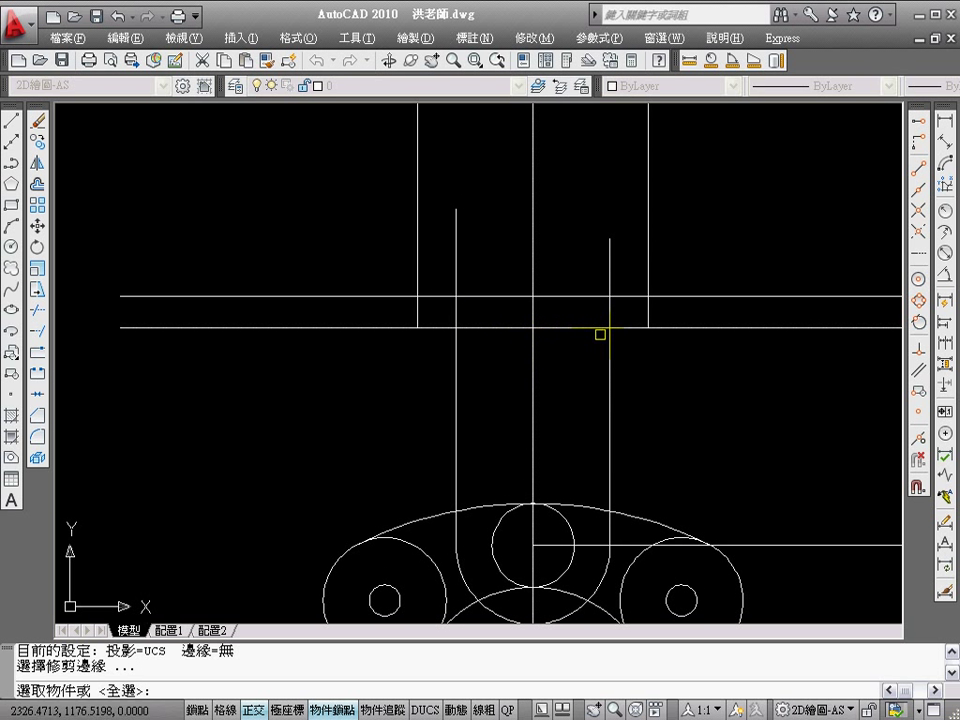
key("Escape")
Draw slanted chamfer lines from the inner corners to the outer corners on both sides
type("指令: l")
key("Return")
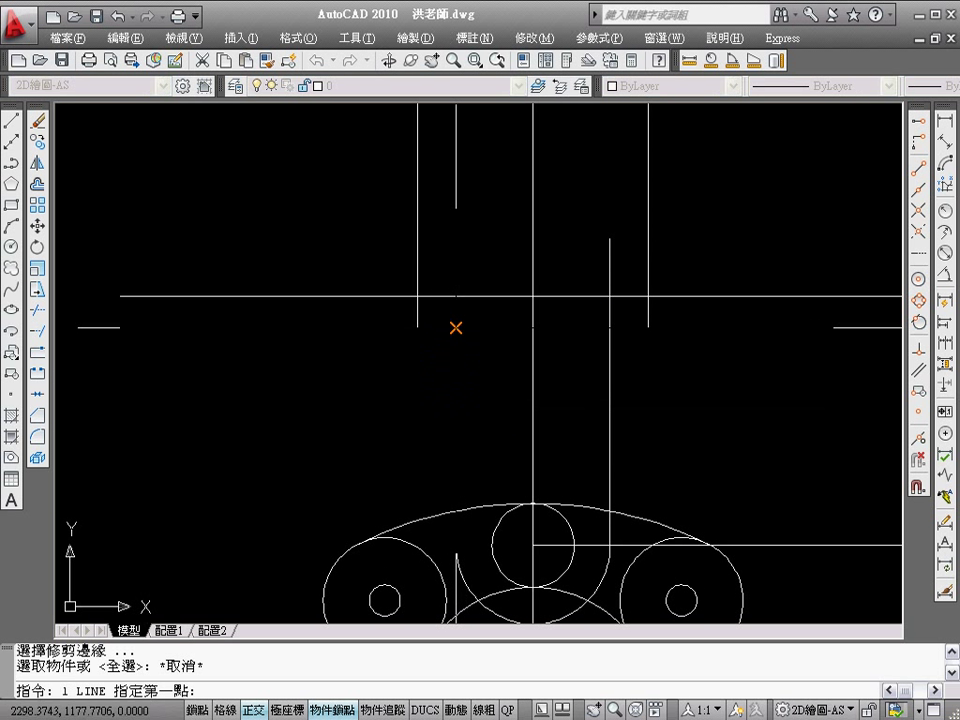
left_click(455, 327)
left_click(417, 296)
key("Return")
key("Return")
left_click(648, 296)
key("Return")
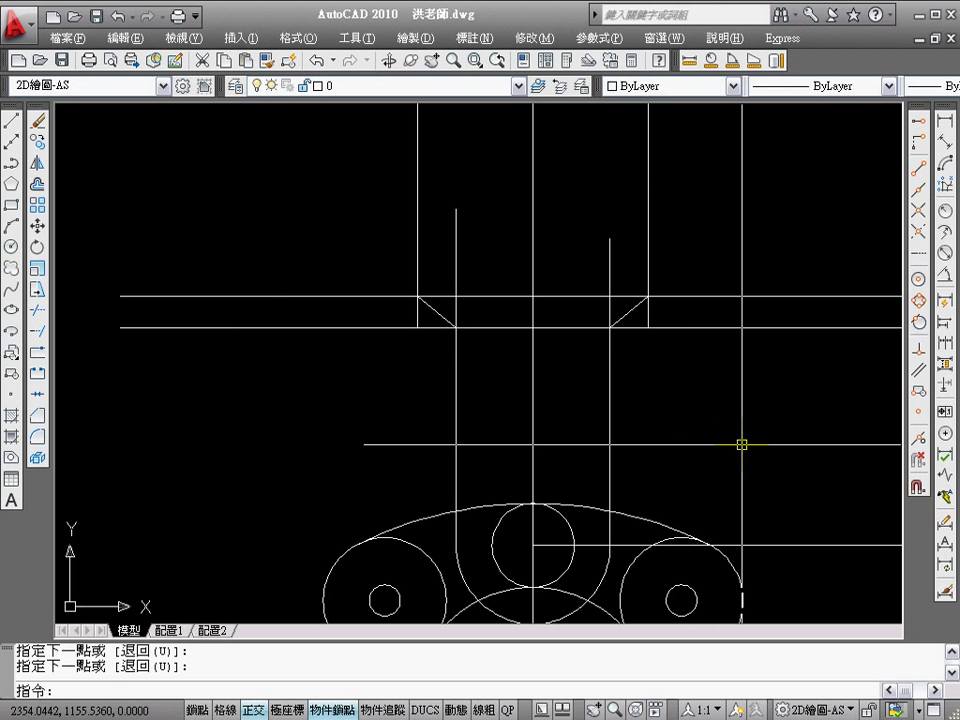
Trim the lower horizontal's left part at the diagonal line, then undo that trim
type("r")
key("Return")
left_click(627, 315)
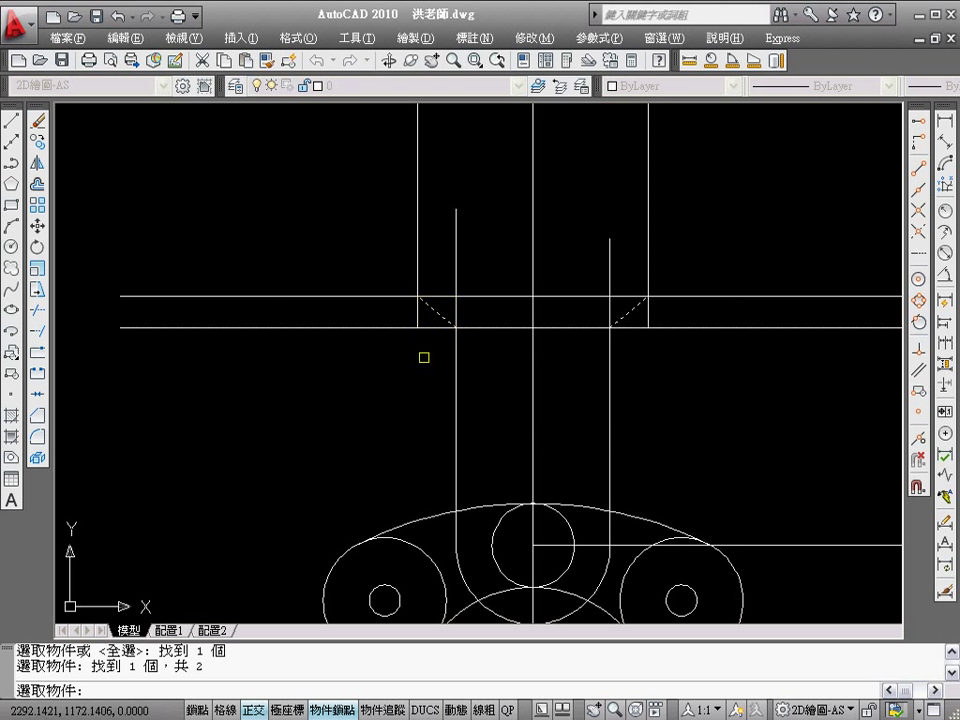
key("Return")
left_click(387, 328)
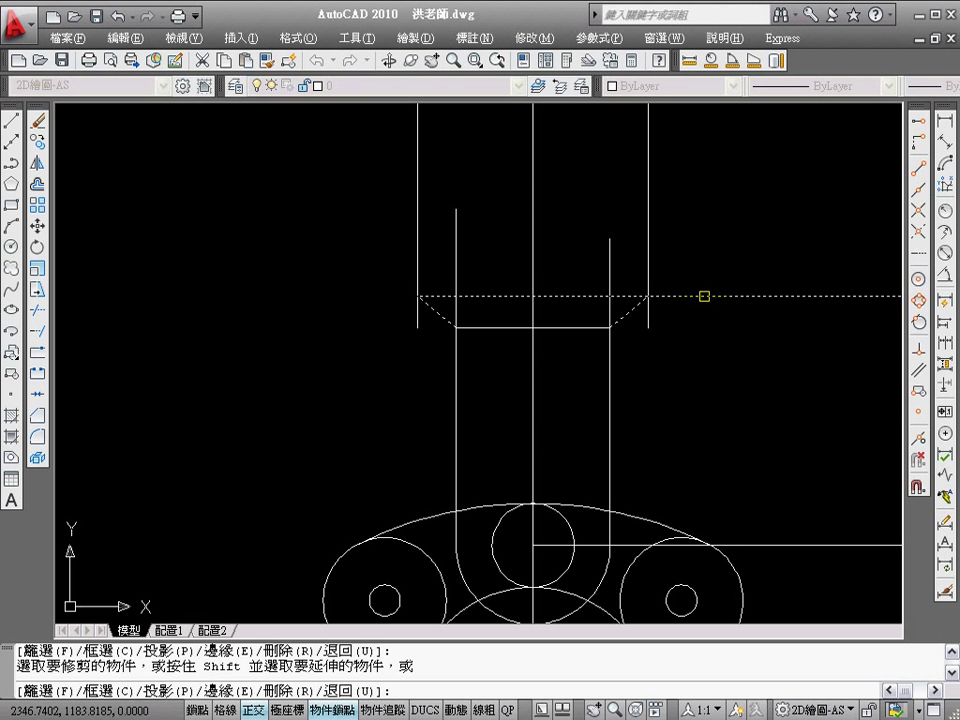
key("Return")
left_click(486, 296)
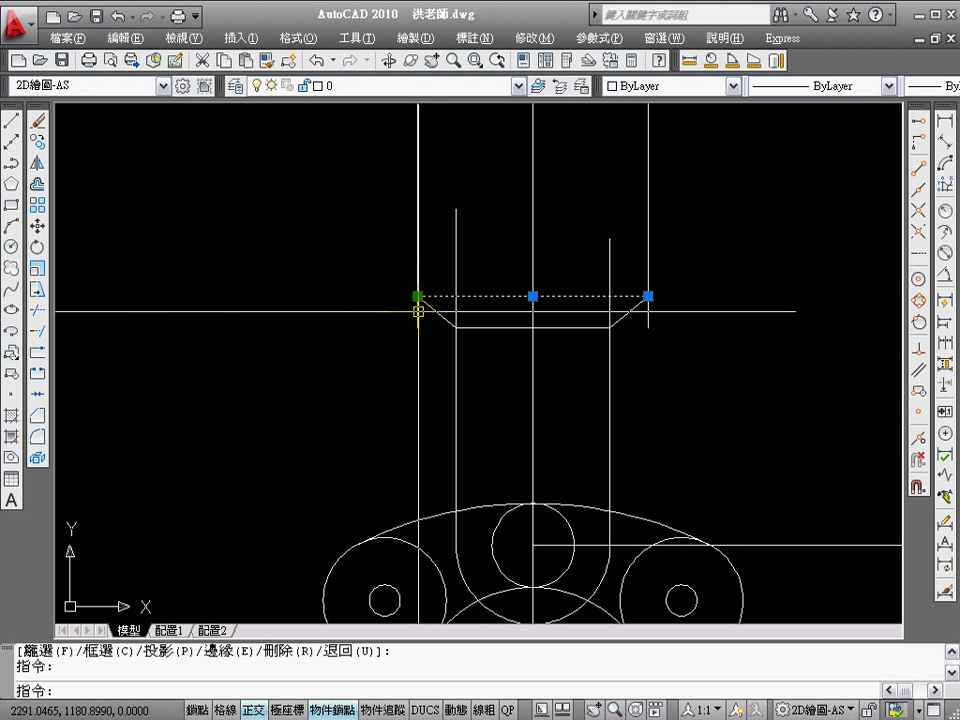
left_click(417, 296)
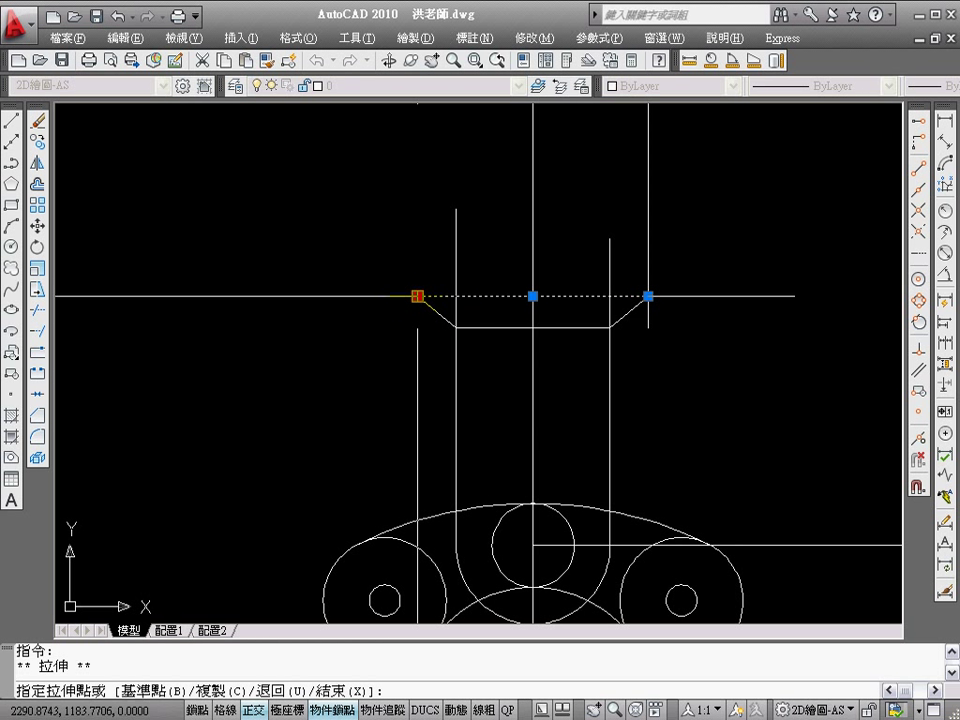
key("Escape")
key("Escape")
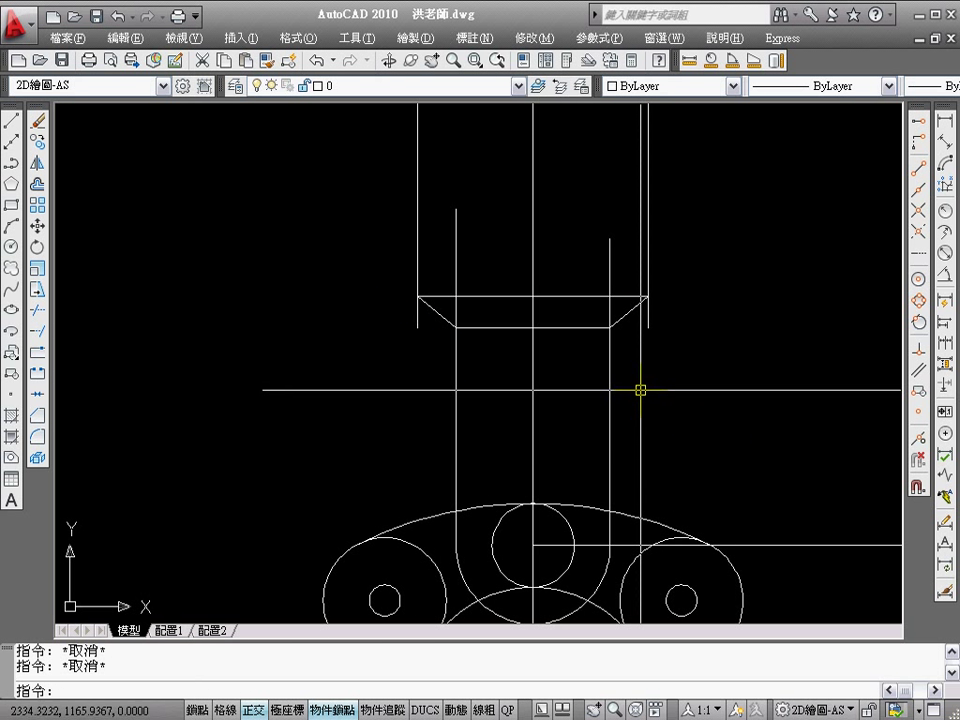
type("u")
key("Return")
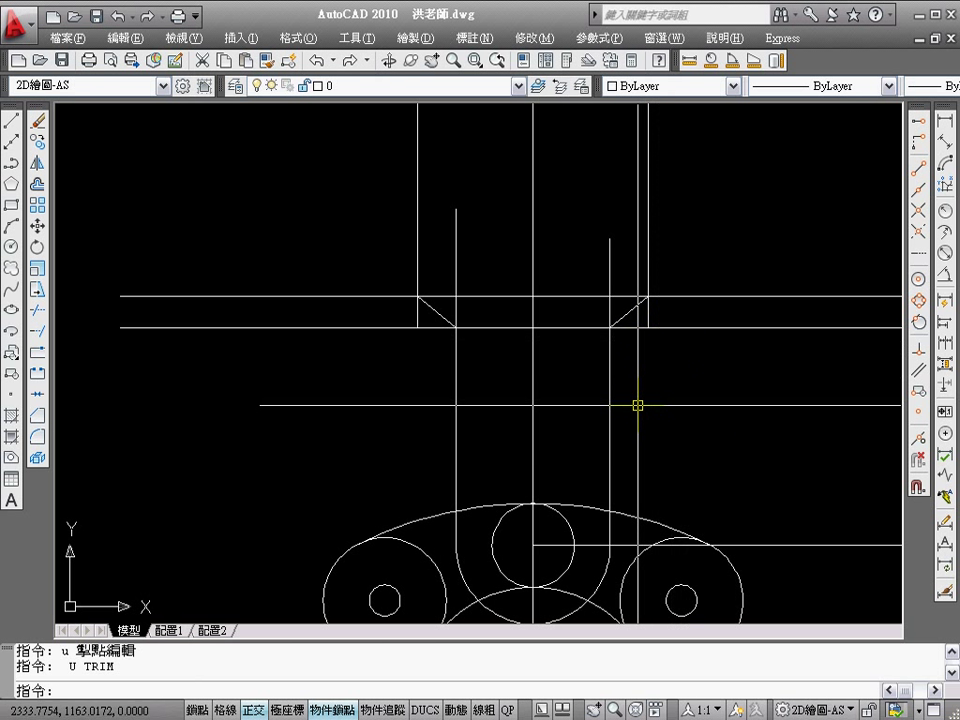
Trim the horizontal line's left part using both neck lines as cutting edges
type("tr")
key("Return")
left_click(624, 378)
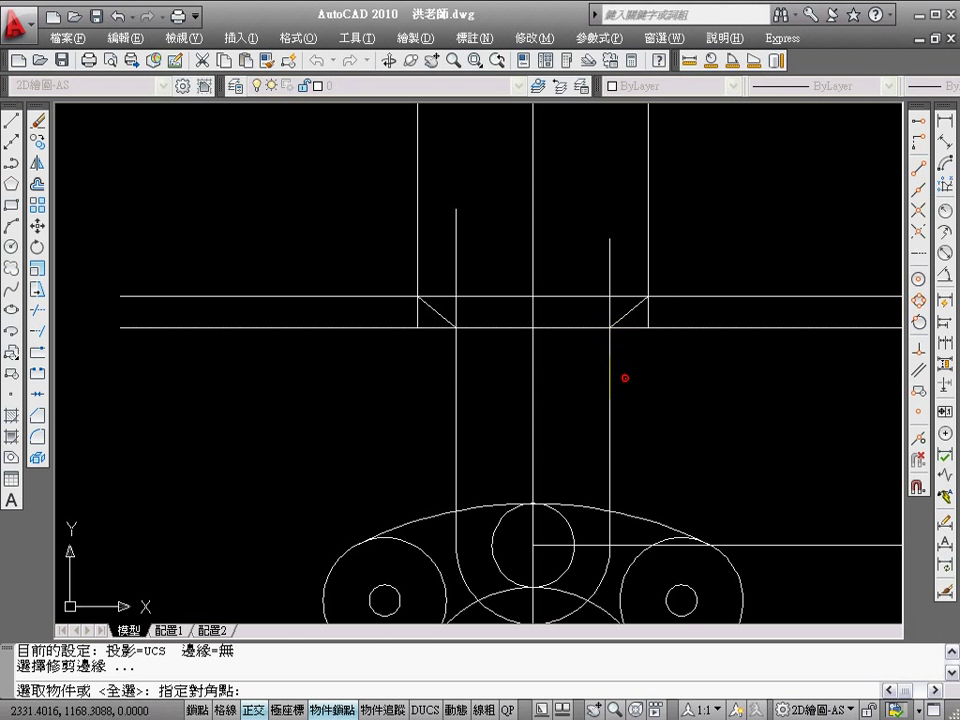
left_click(584, 365)
left_click(427, 365)
key("Return")
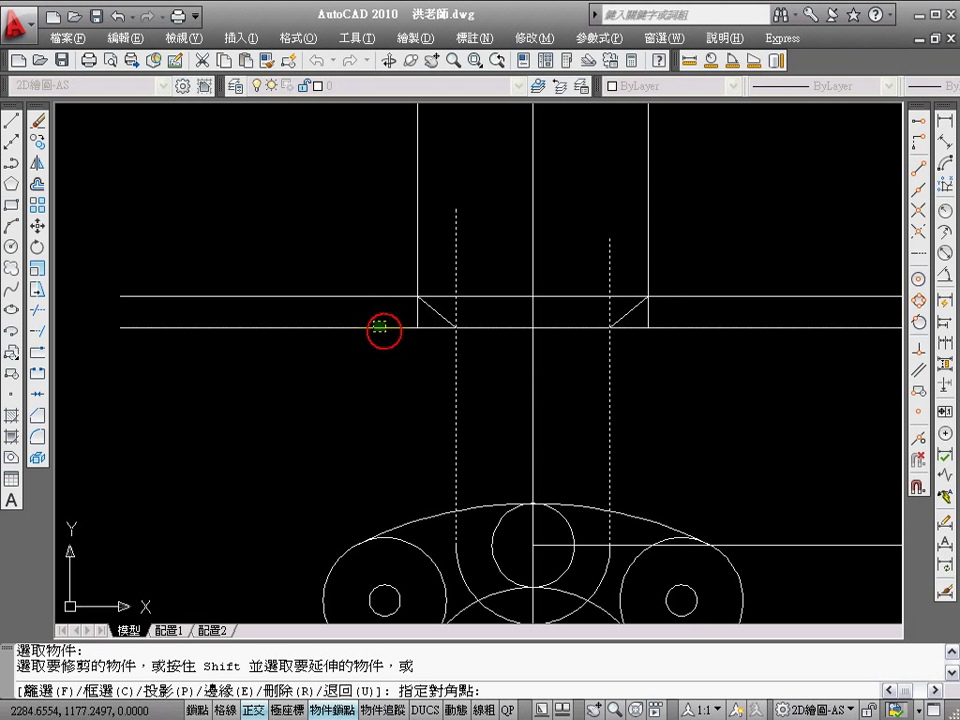
left_click(431, 335)
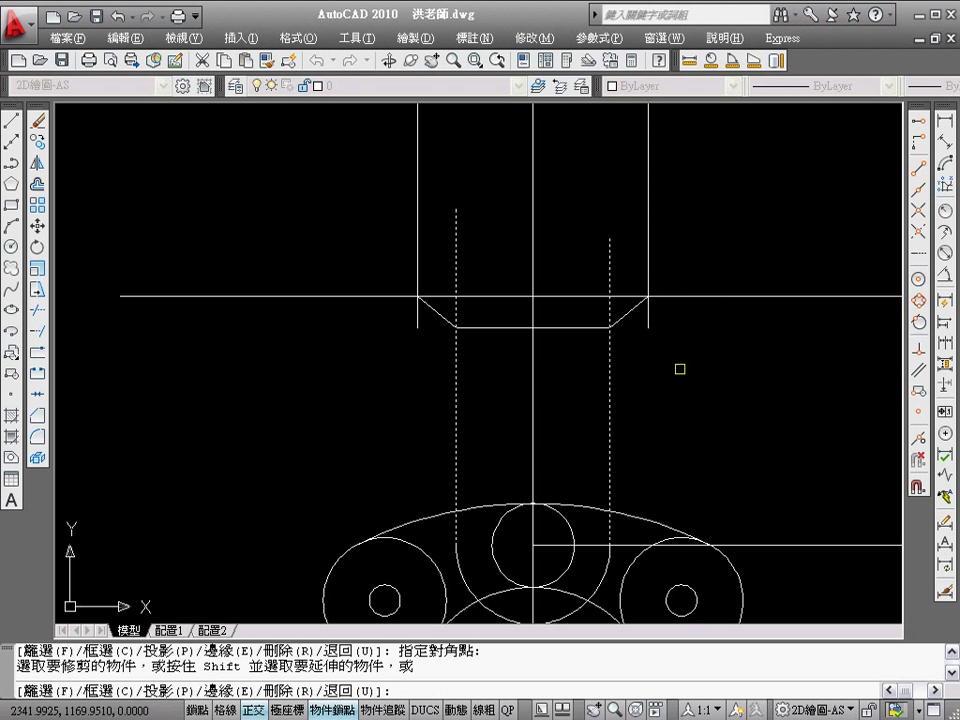
Trim the vertical line above the neck at the horizontal neck line
key("Return")
key("Return")
left_click(582, 326)
key("Return")
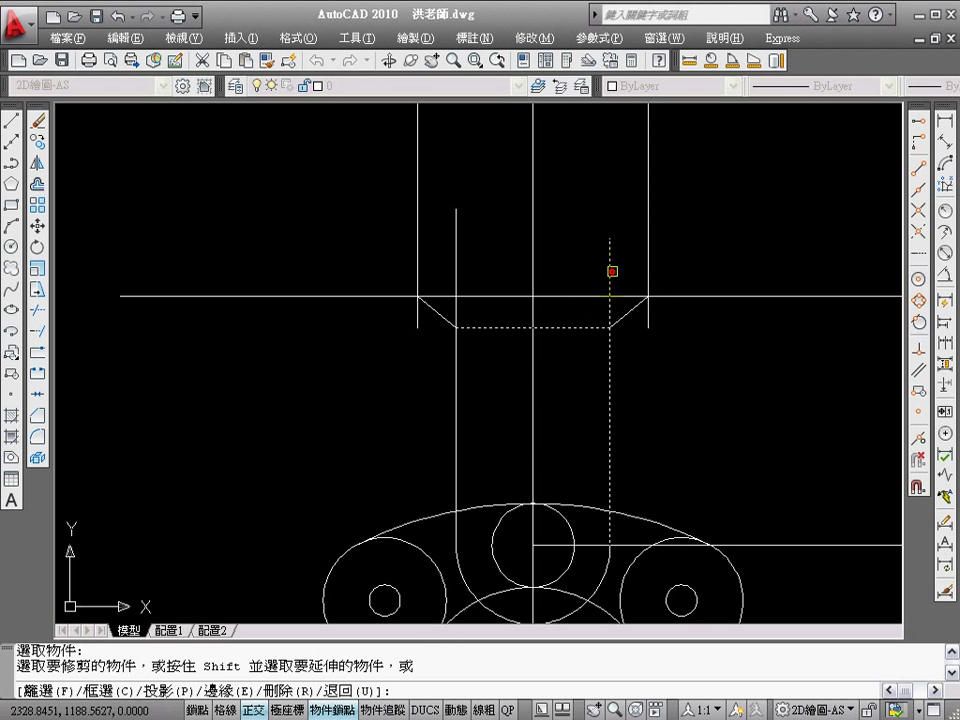
left_click(611, 272)
key("Return")
Erase the leftover vertical lines around the neck
middle_click_drag(679, 296, 631, 407)
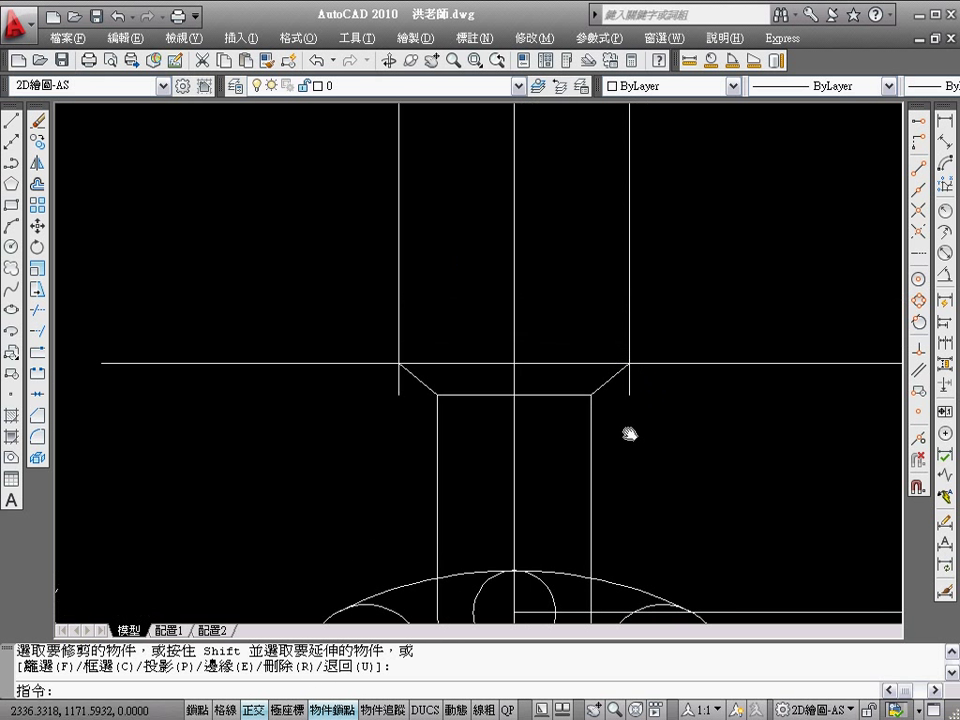
type("e")
key("Return")
left_click(617, 354)
left_click(545, 346)
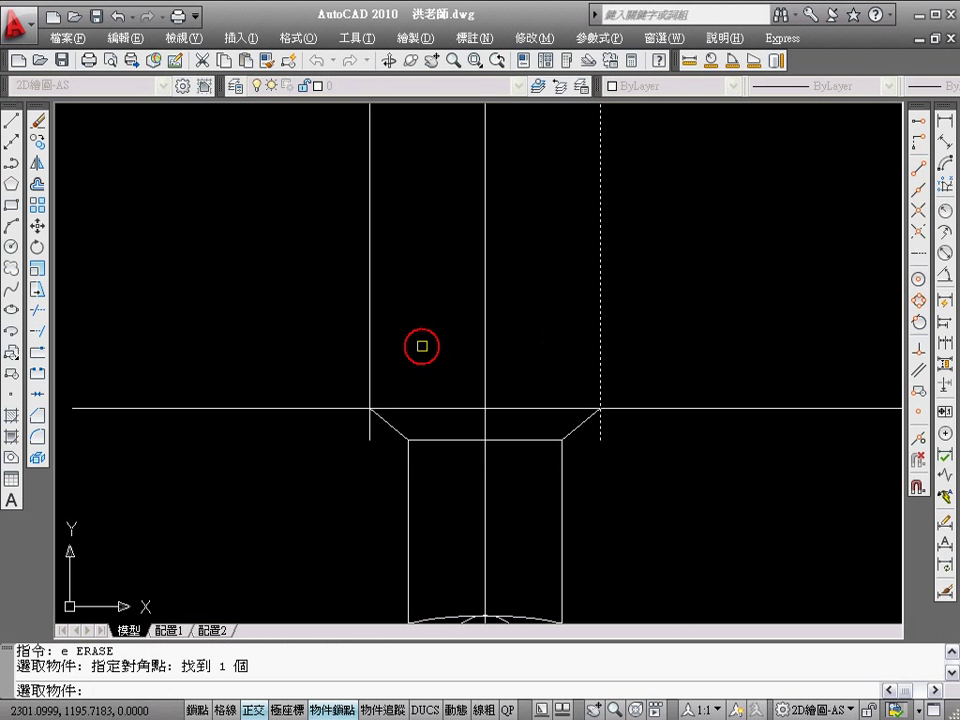
key("Return")
middle_click_drag(641, 474, 579, 501)
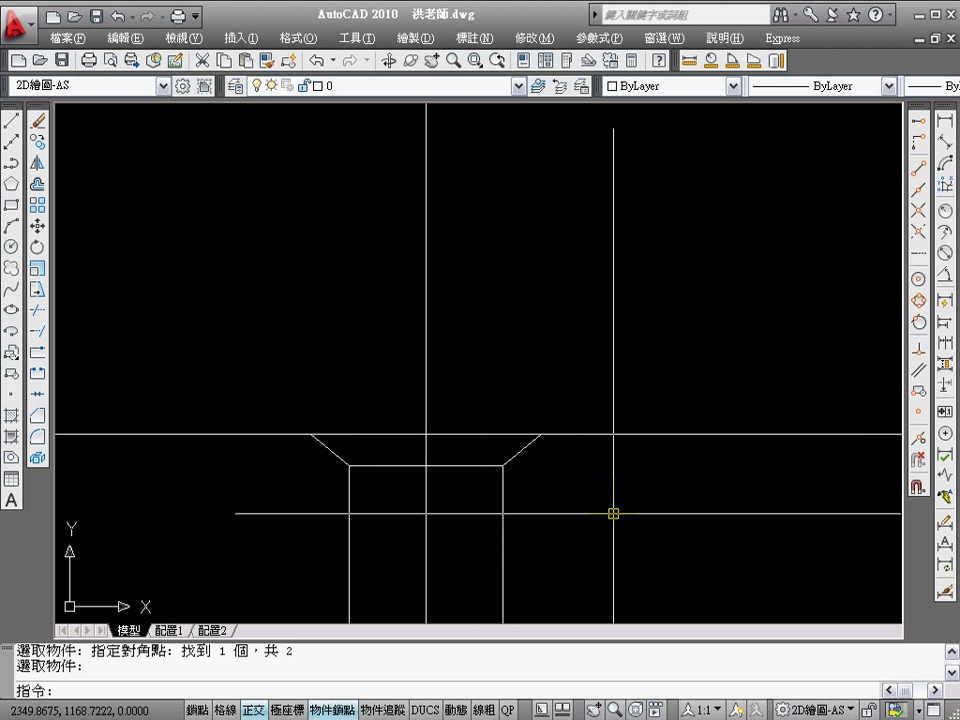
Offset the centre line 10 to the right and a vertical line 35 to the right
type("o")
key("Return")
key("Return")
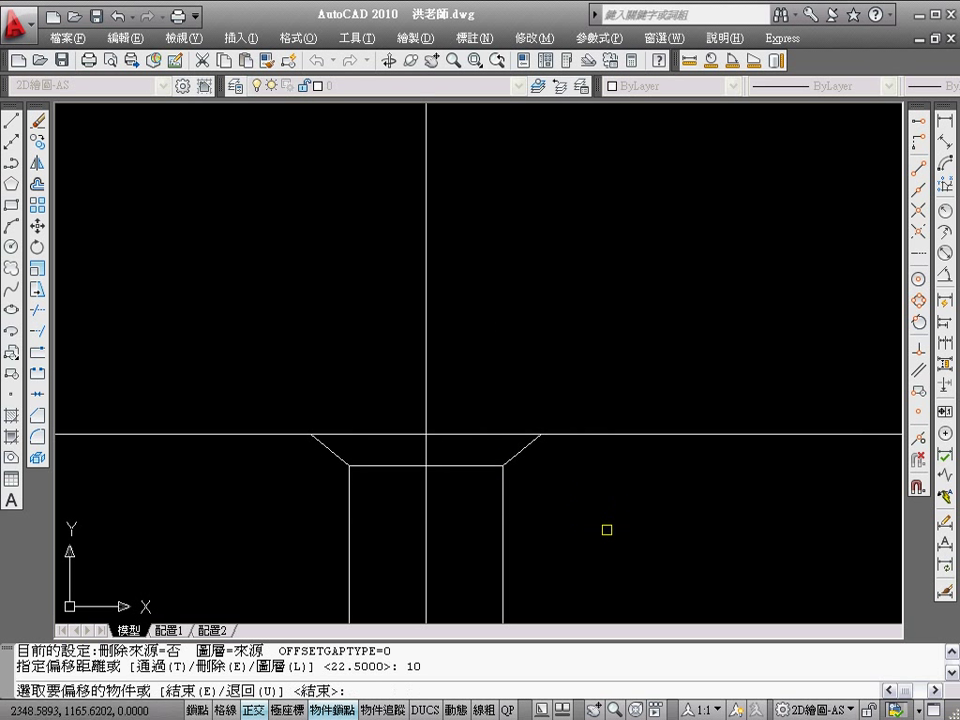
left_click(426, 362)
left_click(499, 349)
key("Return")
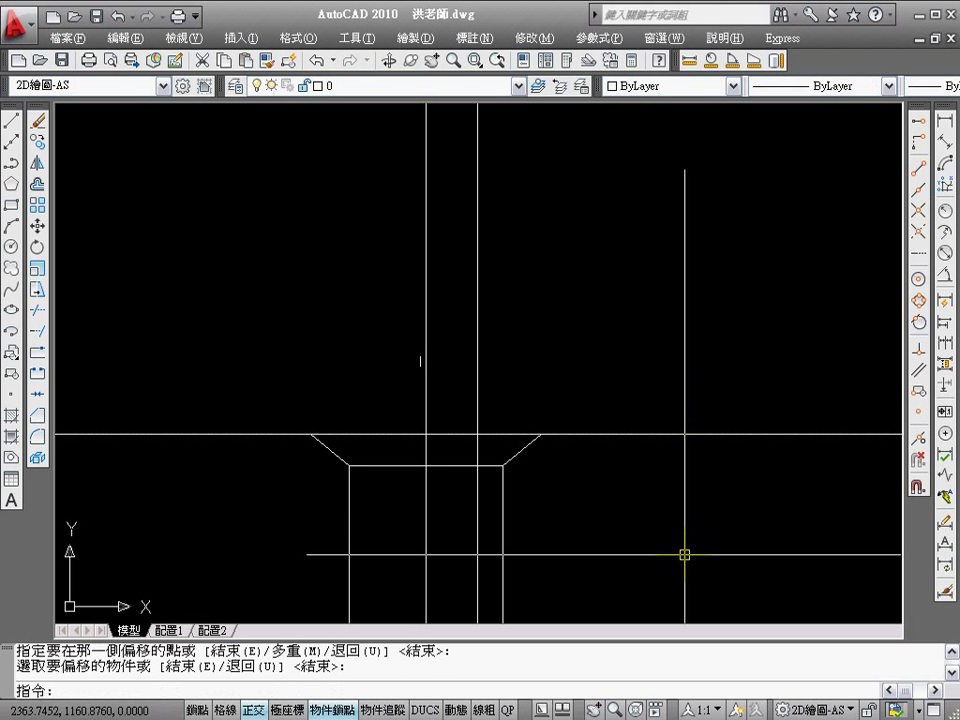
key("Return")
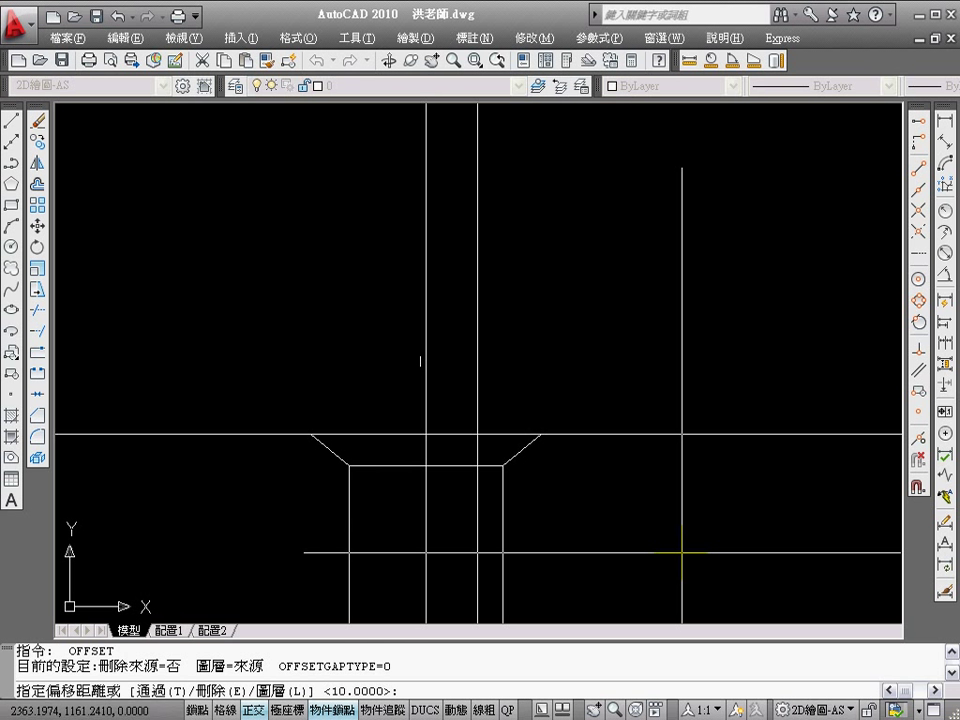
type("35")
key("Return")
left_click(481, 388)
left_click(626, 388)
key("Return")
Zoom out and pan to bring the lower circles back into view, then inspect a vertical guide line
scroll(720, 493, "down", 2)
mouse_move(719, 491)
middle_mouse_down()
mouse_move(643, 521)
mouse_move(613, 495)
middle_mouse_up()
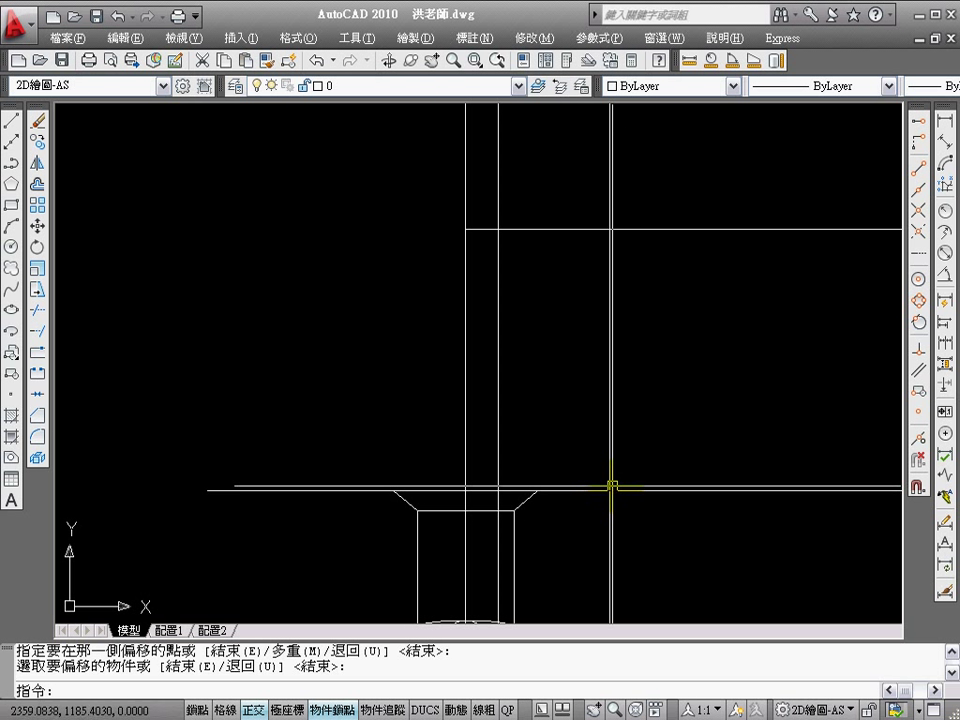
middle_click_drag(740, 306, 657, 388)
scroll(670, 375, "down", 2)
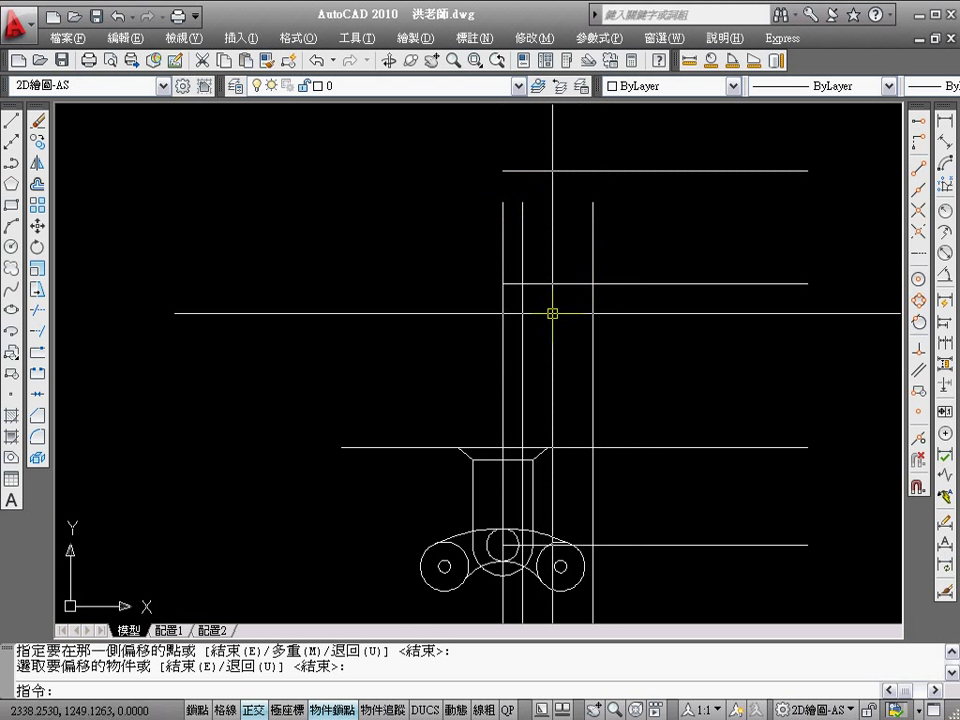
left_click(521, 253)
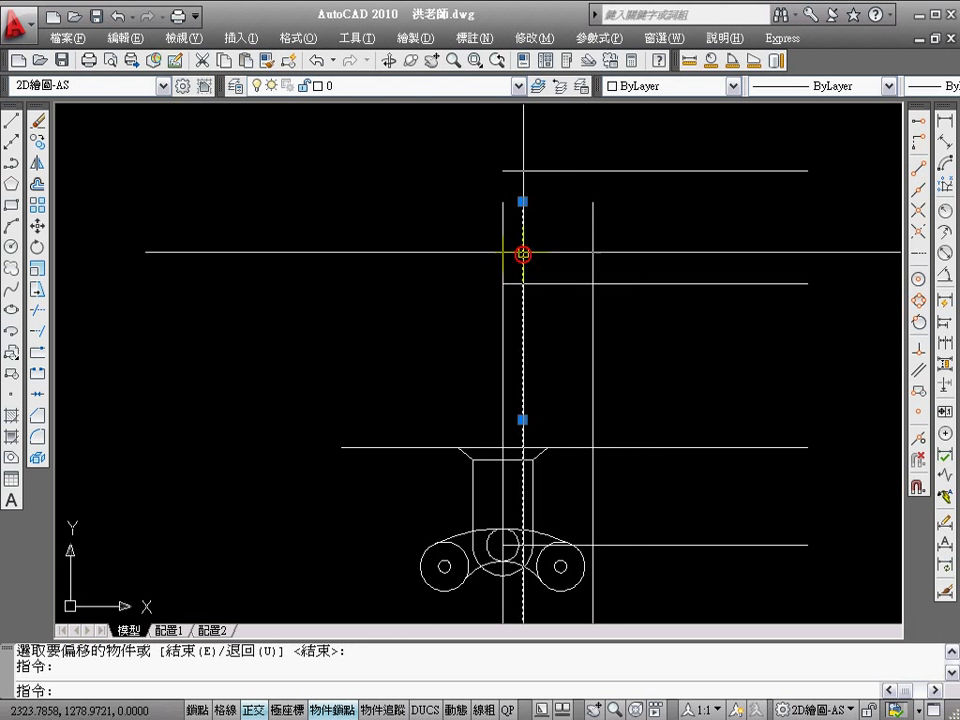
left_click(521, 204)
key("Escape")
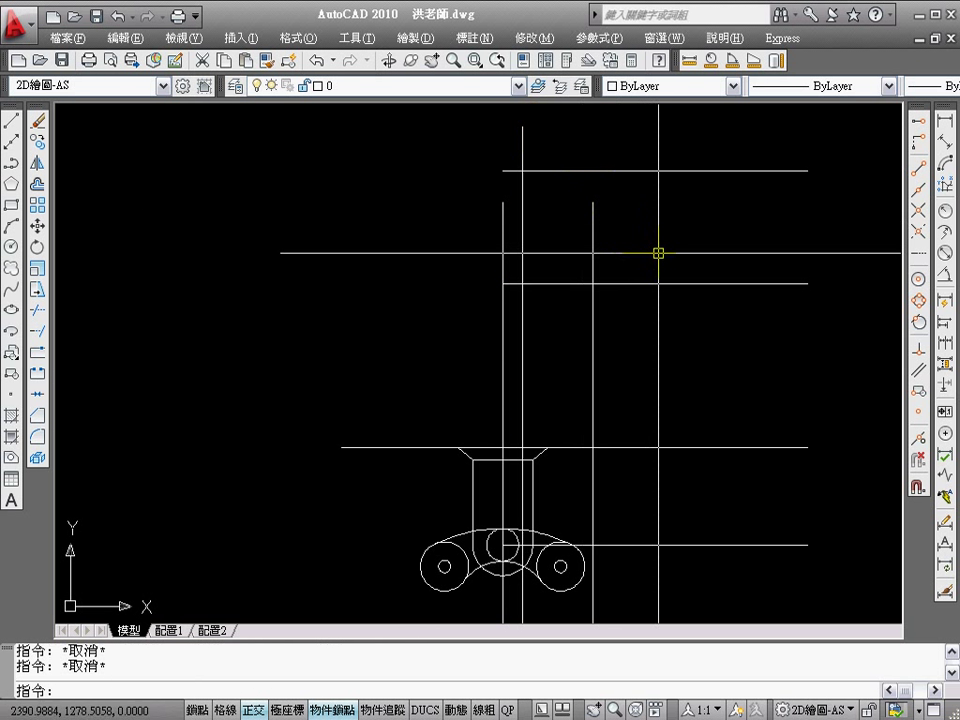
Draw a radius-48 circle centred at the arm's top intersection
type("c")
key("Return")
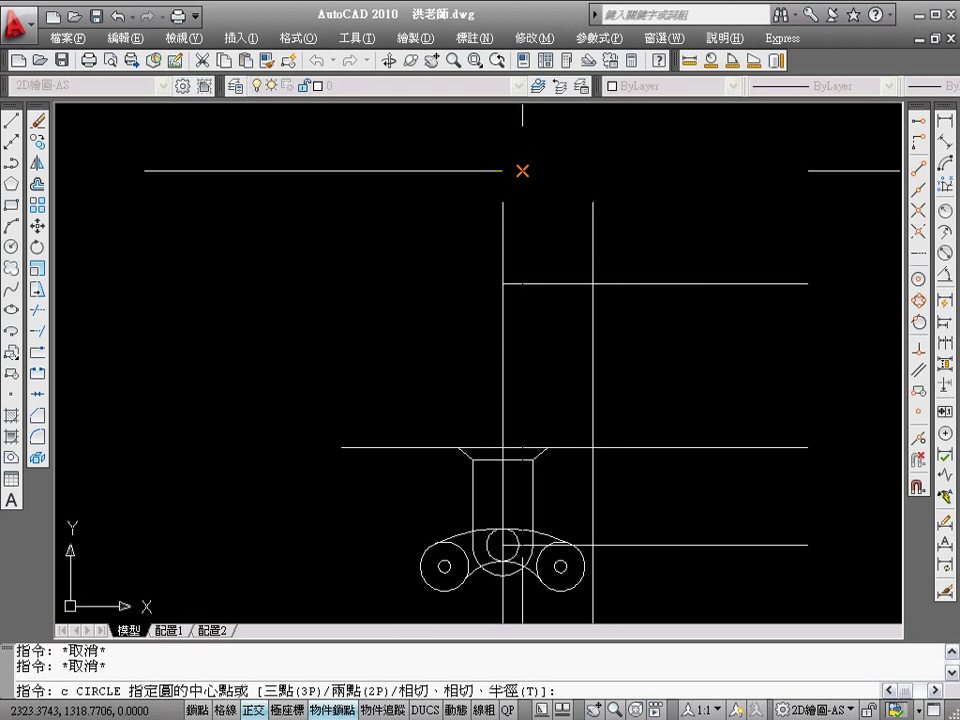
left_click(521, 170)
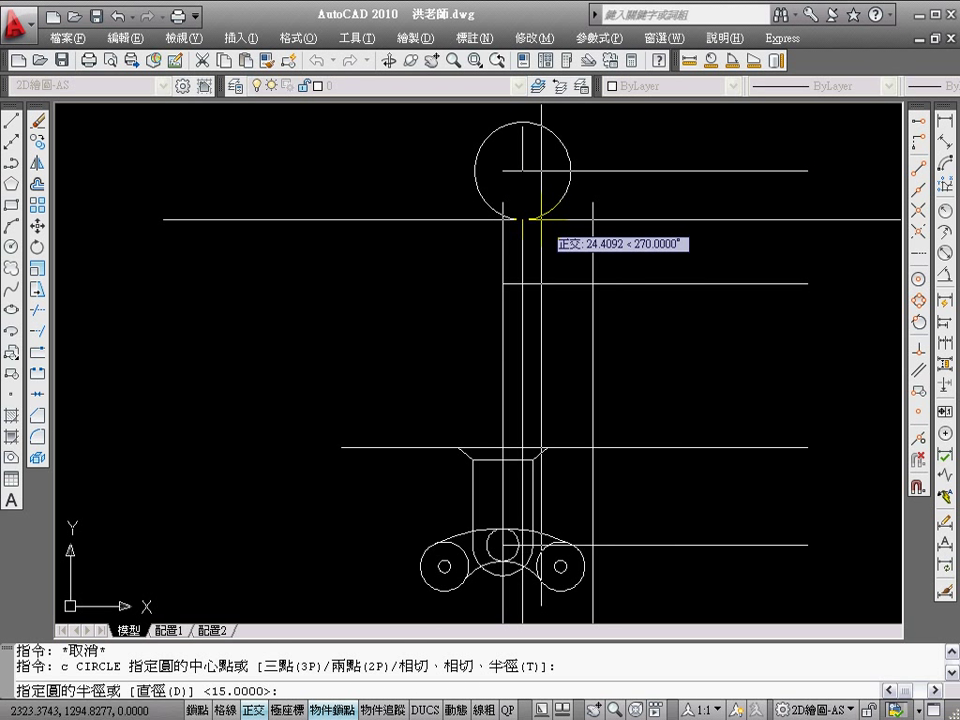
type("48")
key("Return")
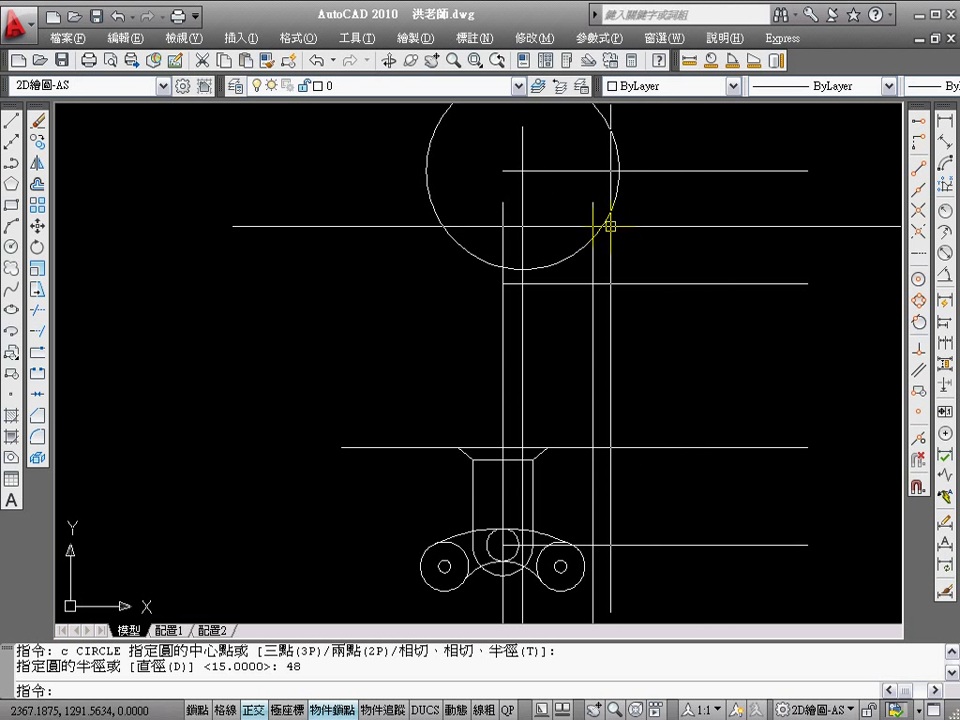
left_click(697, 281)
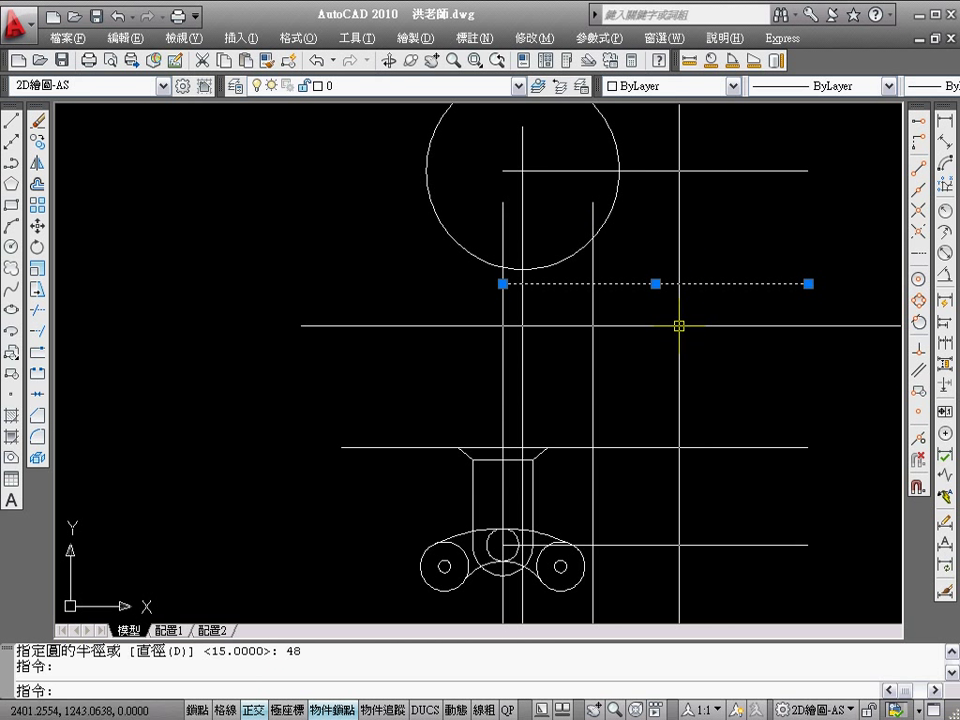
key("Escape")
key("Escape")
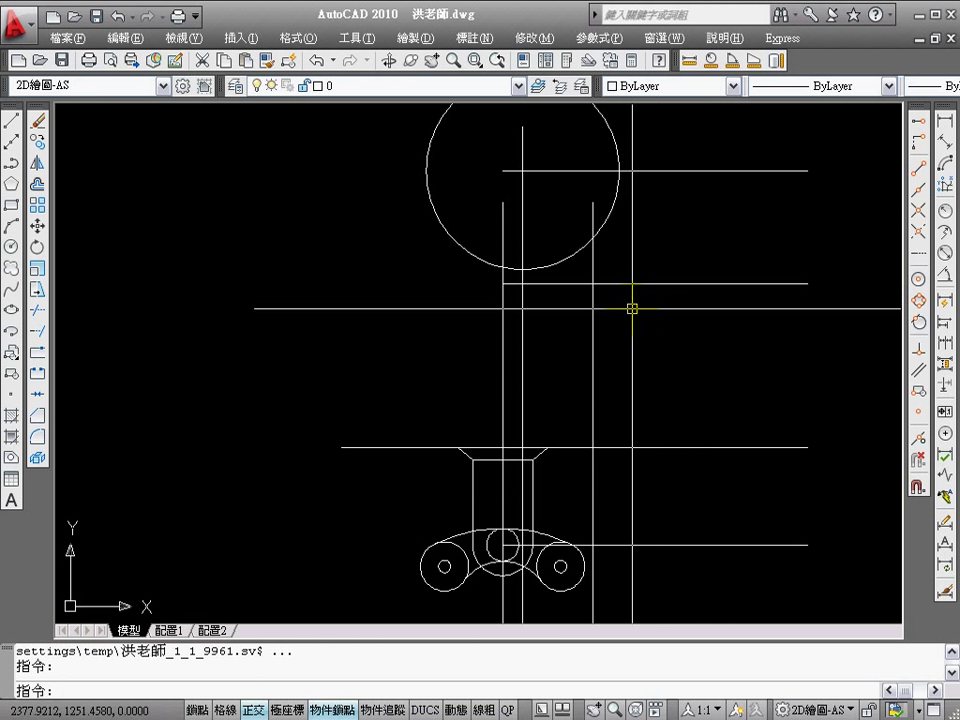
type("o")
Offset the radius-48 circle outward by 25 as a helper circle
key("Return")
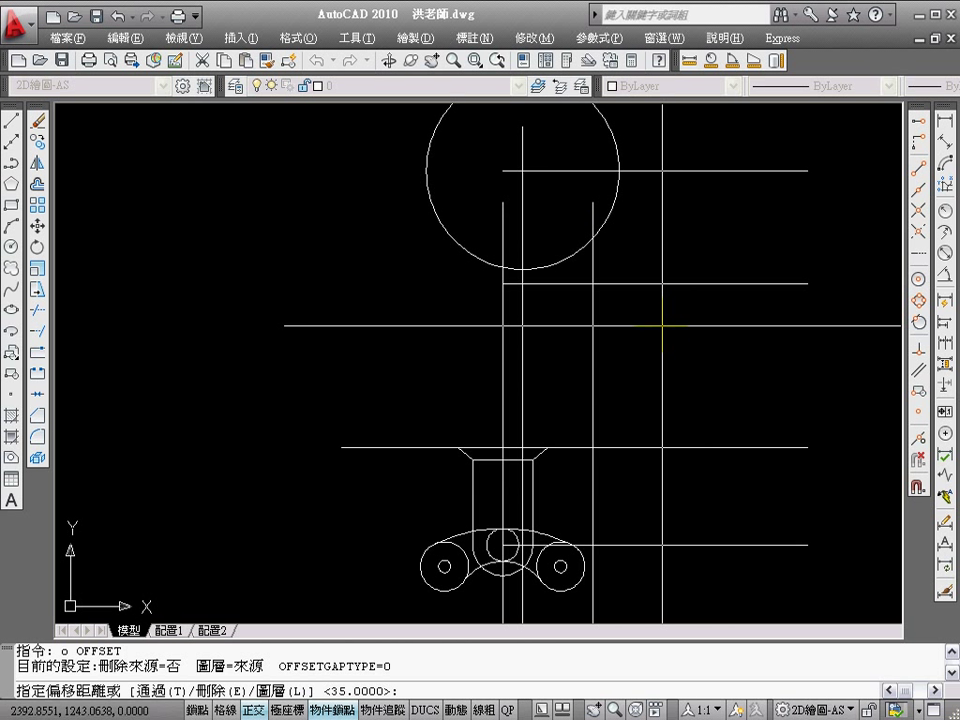
type("25")
key("Return")
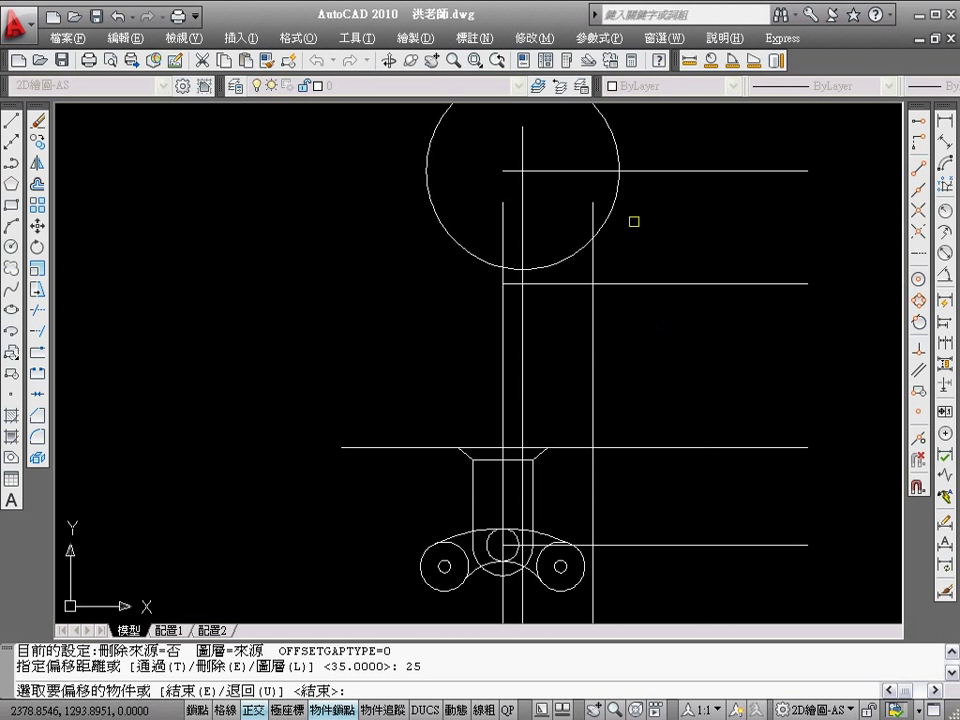
left_click(614, 210)
left_click(666, 228)
key("Return")
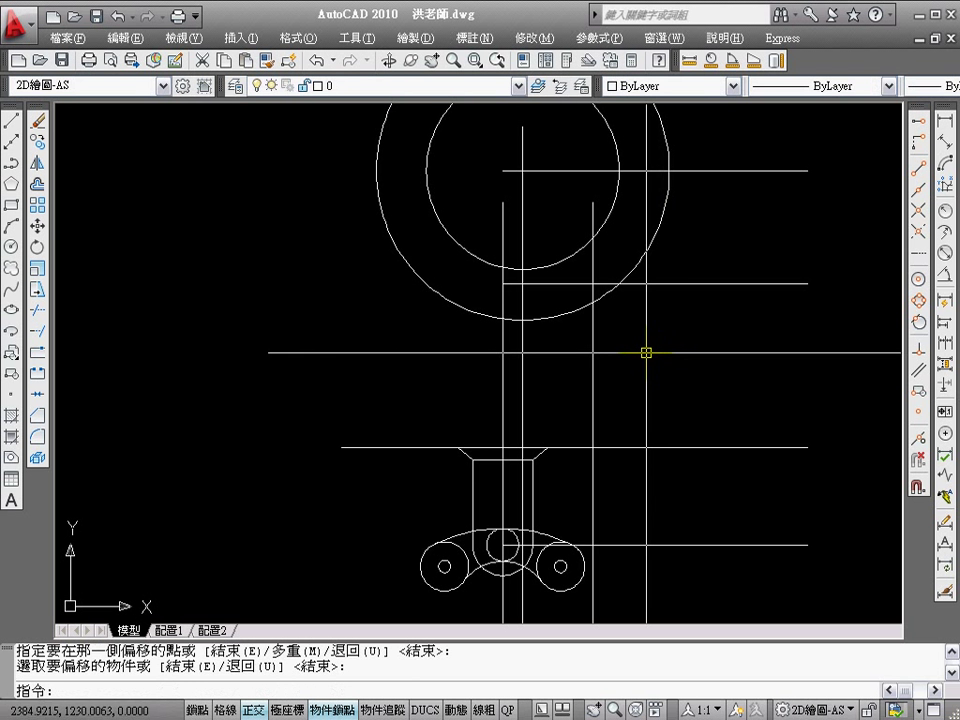
Draw a radius-25 circle where the helper circle meets the guide line, then erase the helper
type("c")
key("Return")
left_click(617, 282)
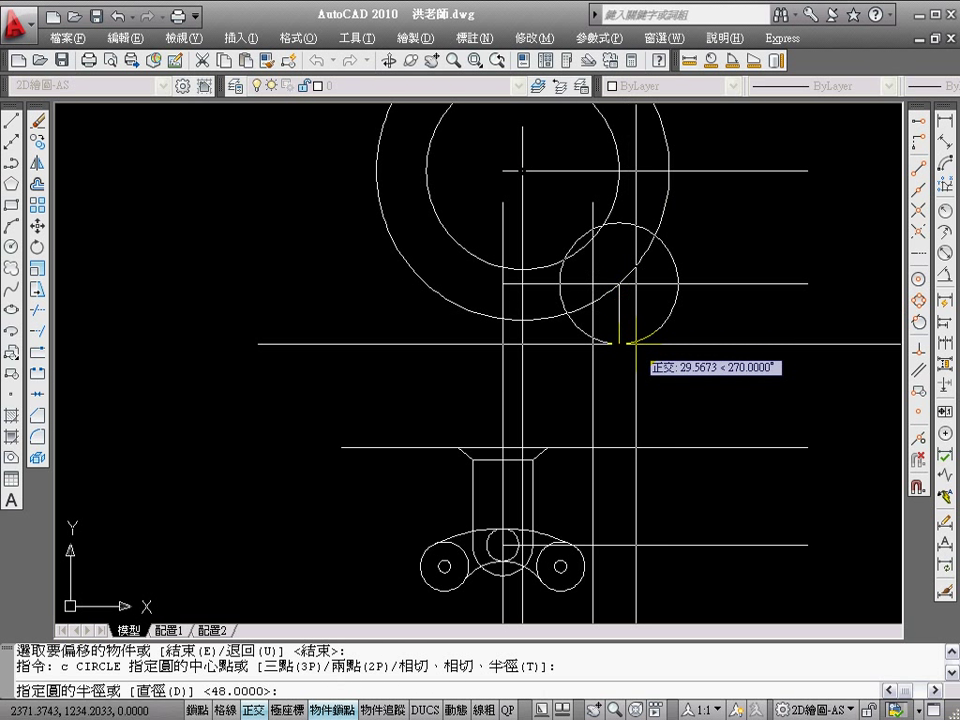
type("5")
key("Return")
type("e")
key("Return")
left_click(668, 221)
key("Return")
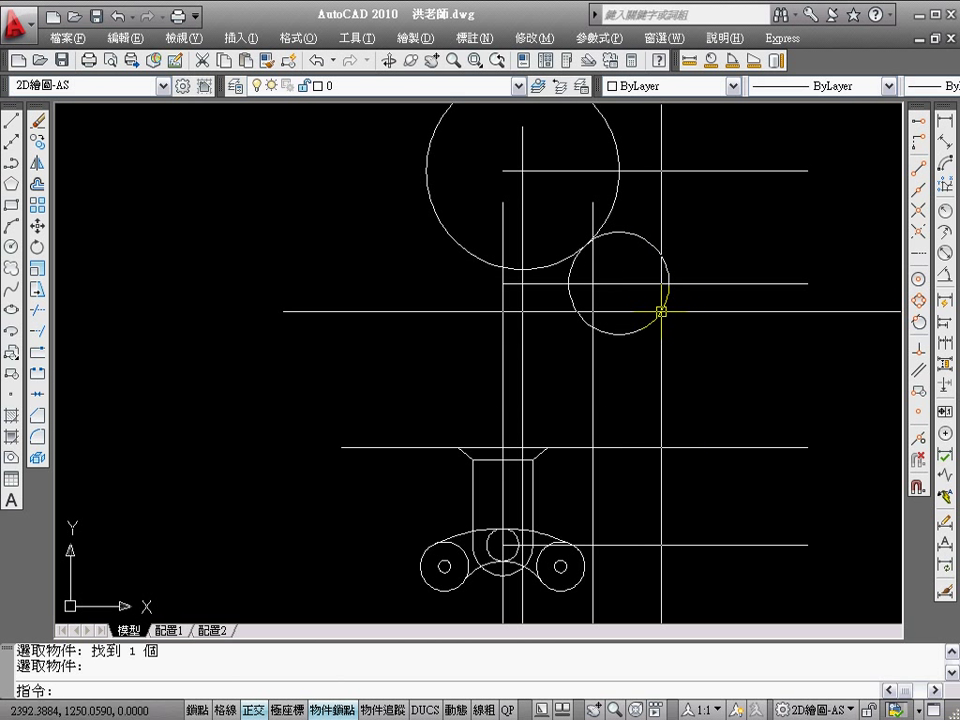
Erase the leftover vertical line below the small right boss
type("tr")
key("Return")
left_click(593, 463)
key("Return")
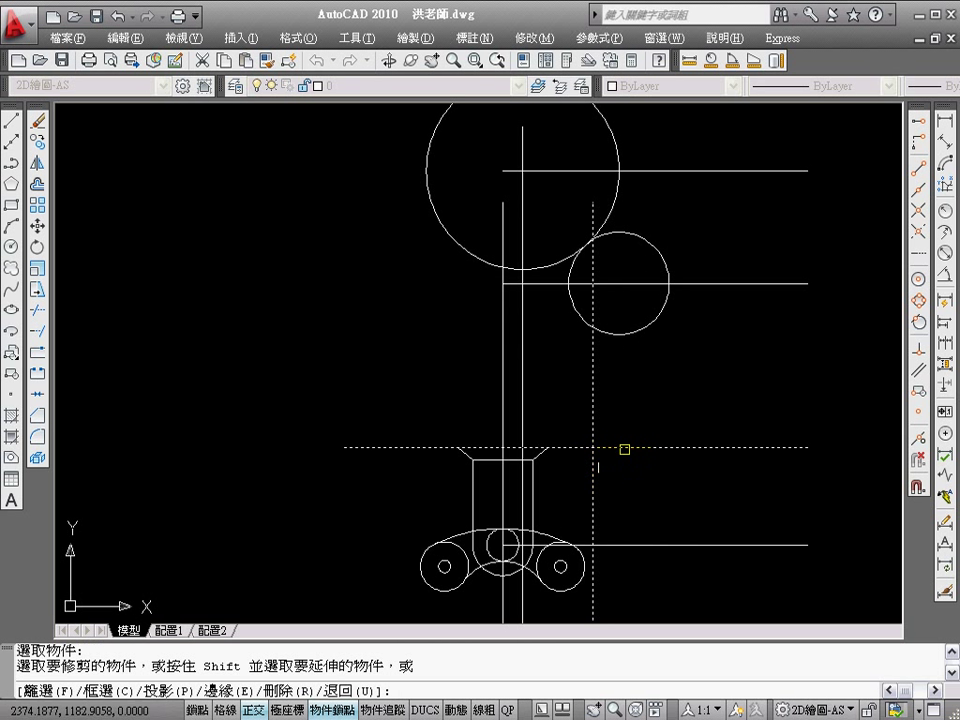
key("Escape")
type("e")
key("Return")
left_click(621, 490)
left_click(584, 484)
key("Return")
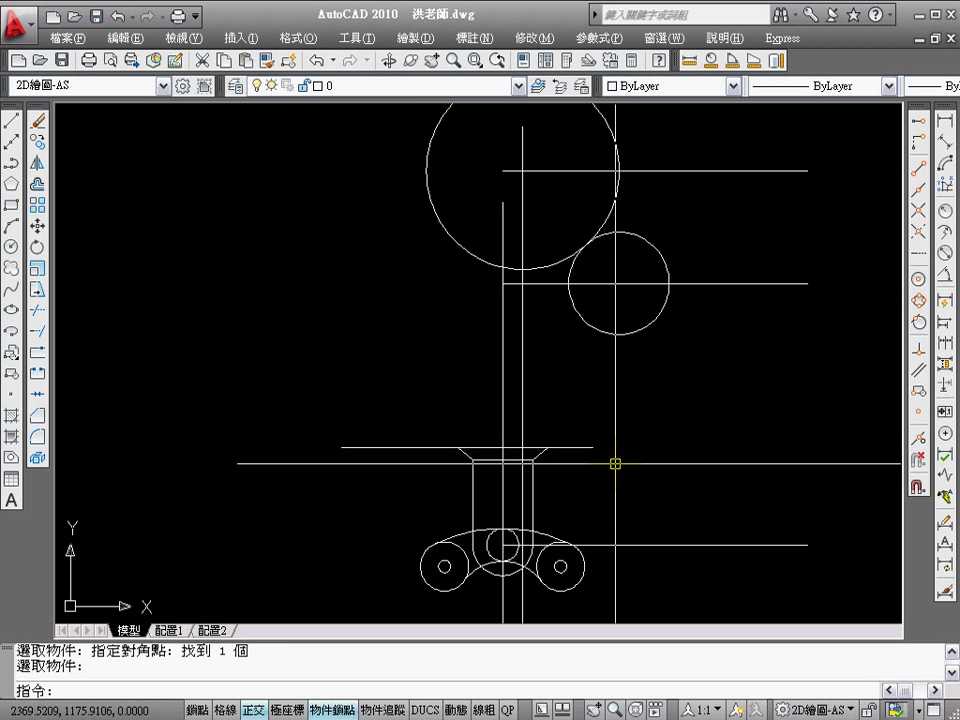
Add radius-32 helper geometry: a circle at the line endpoint and a 32 offset of the small circle
type("c")
key("Return")
left_click(593, 447)
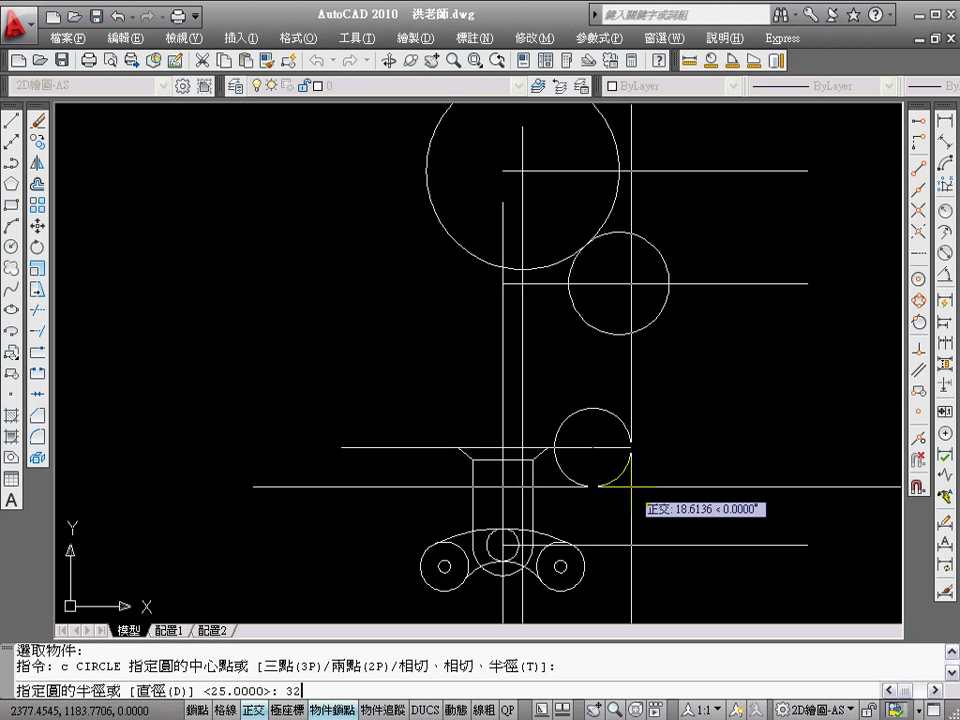
key("Return")
type("o")
key("Return")
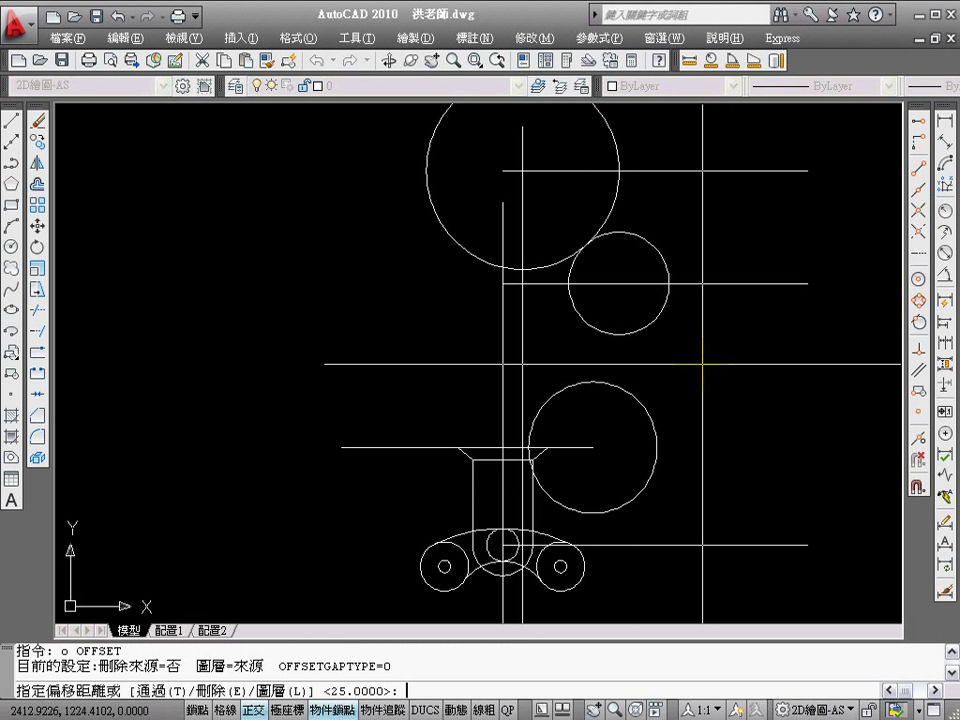
type("2")
key("Return")
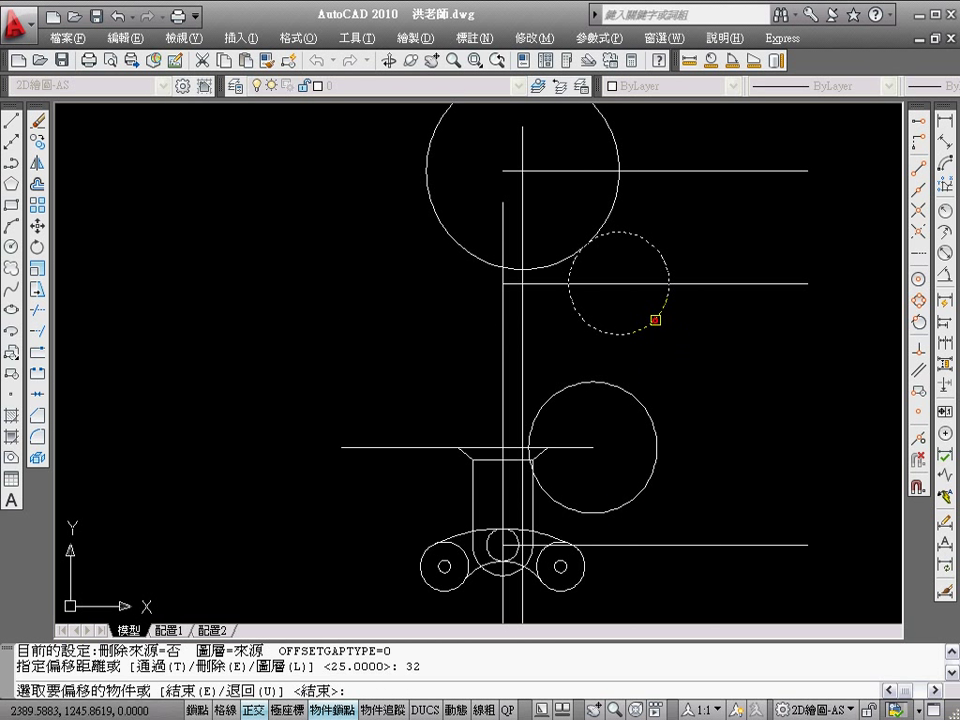
left_click(655, 320)
left_click(718, 369)
key("Return")
Draw a radius-32 circle at the helper intersection below the boss and erase the helper circles
type("c")
key("Return")
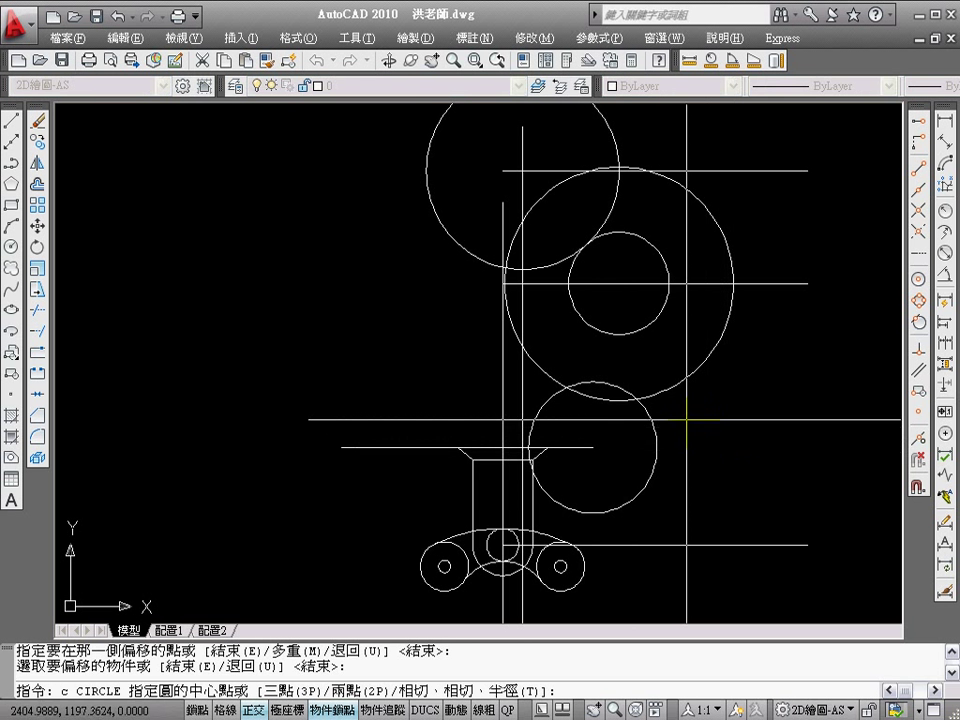
left_click(636, 399)
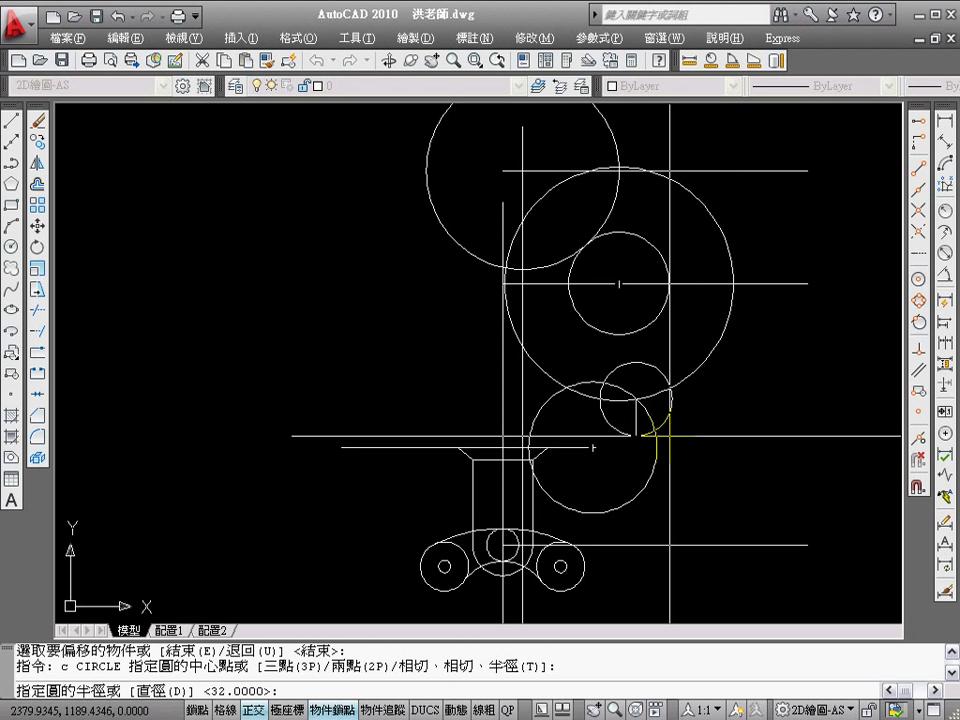
type("32")
key("Return")
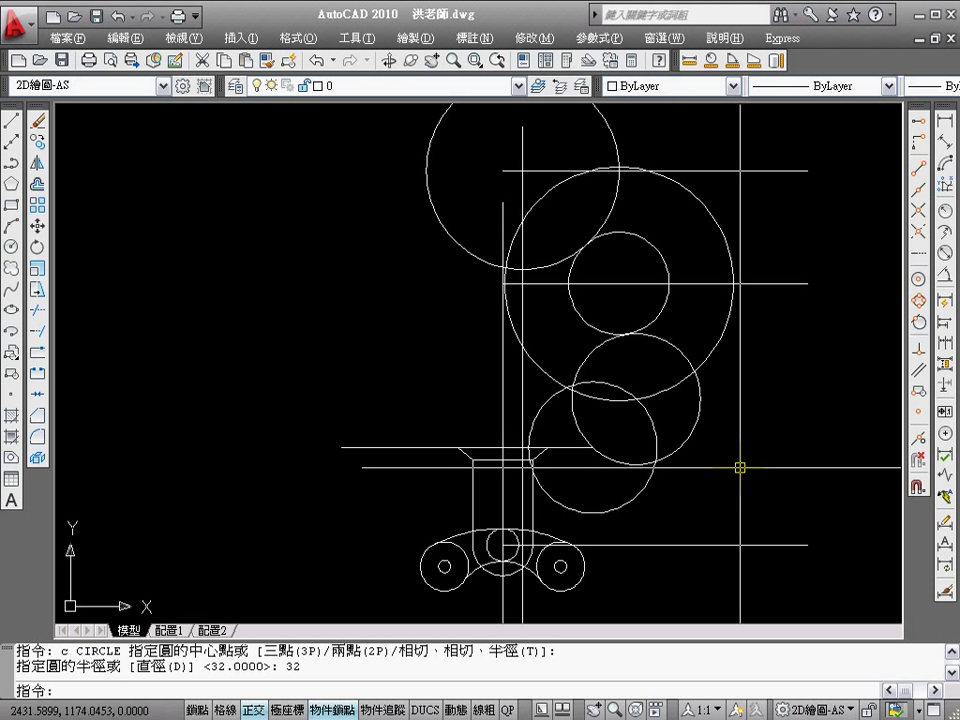
type("e")
key("Return")
left_click(637, 393)
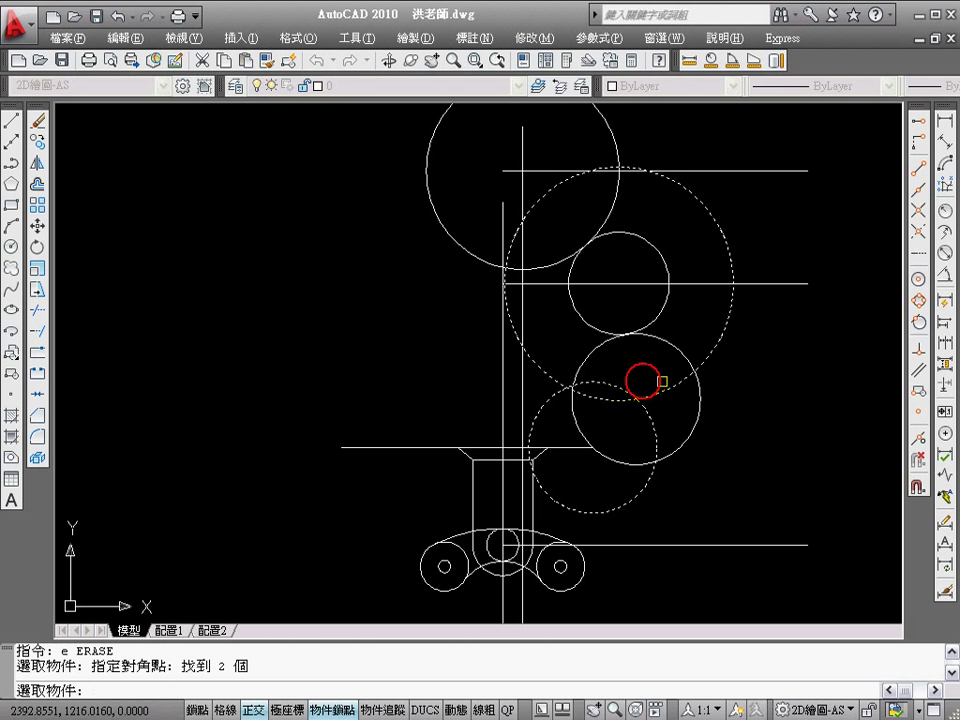
key("Return")
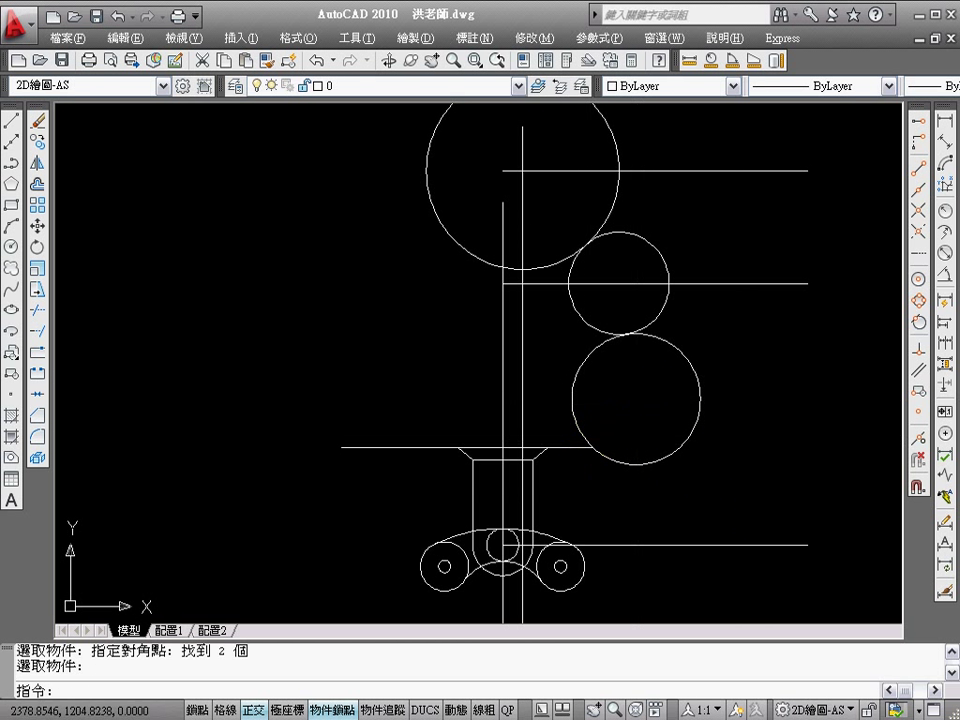
Trim away the right part of the lower radius-32 circle to leave the concave arc
type("tr")
key("Return")
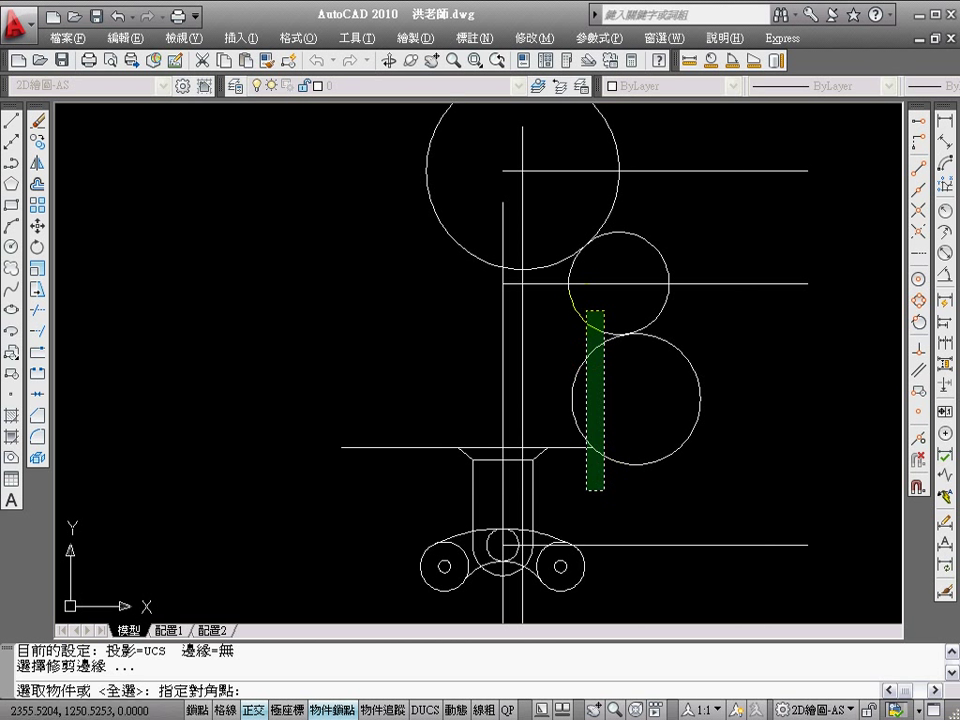
left_click(587, 490)
key("Return")
left_click(671, 347)
key("Return")
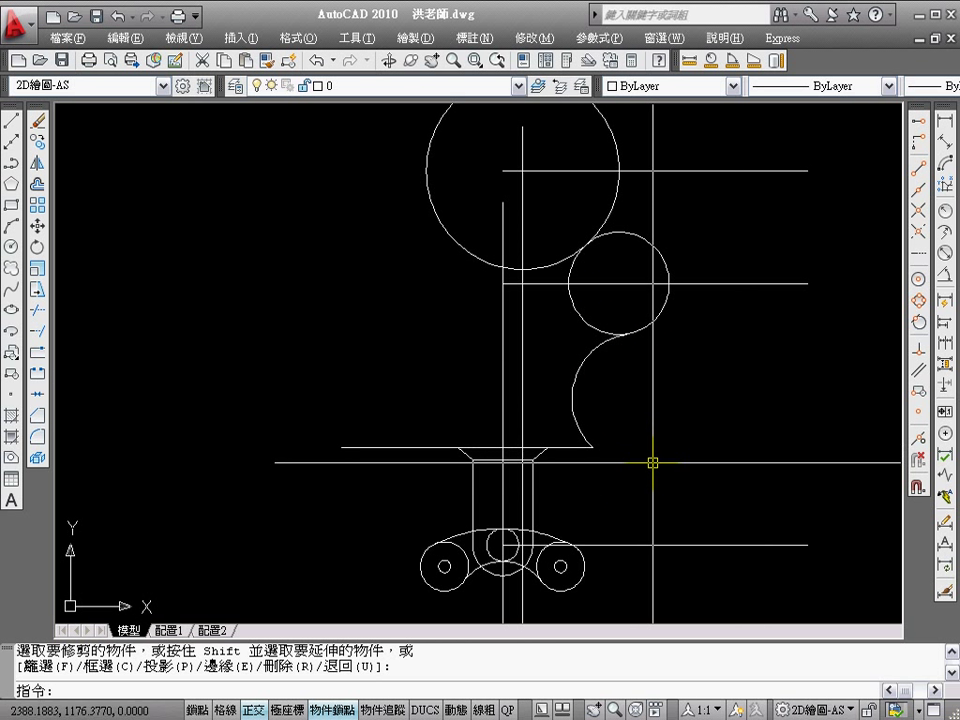
type("r")
key("Return")
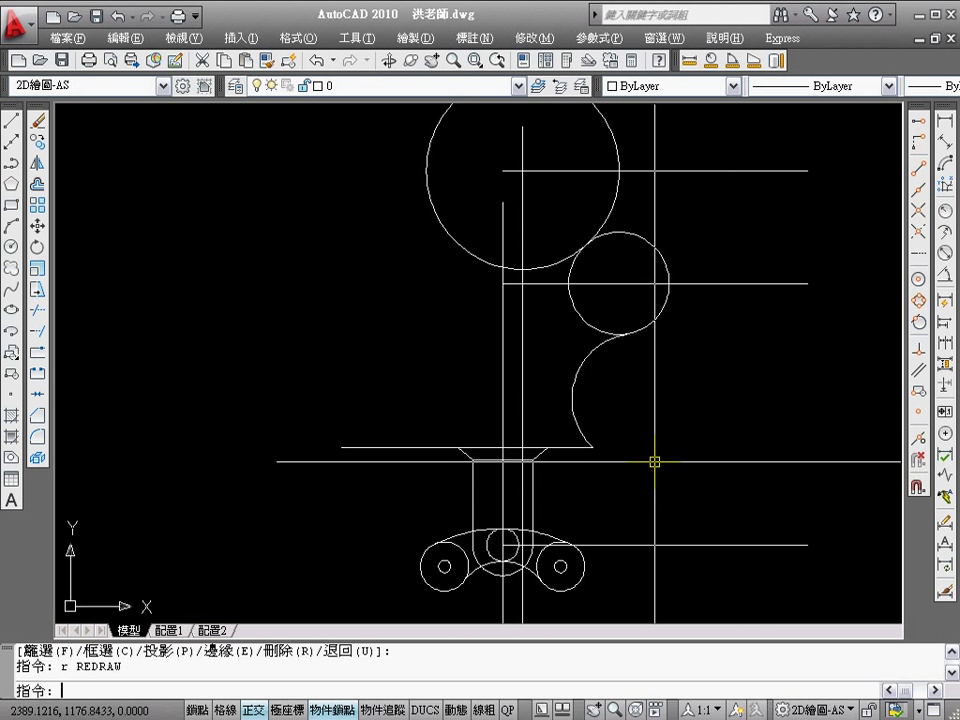
key("Escape")
Fillet the neck line into the lower arc with a radius of 10
type("f")
key("Return")
type("r")
key("Return")
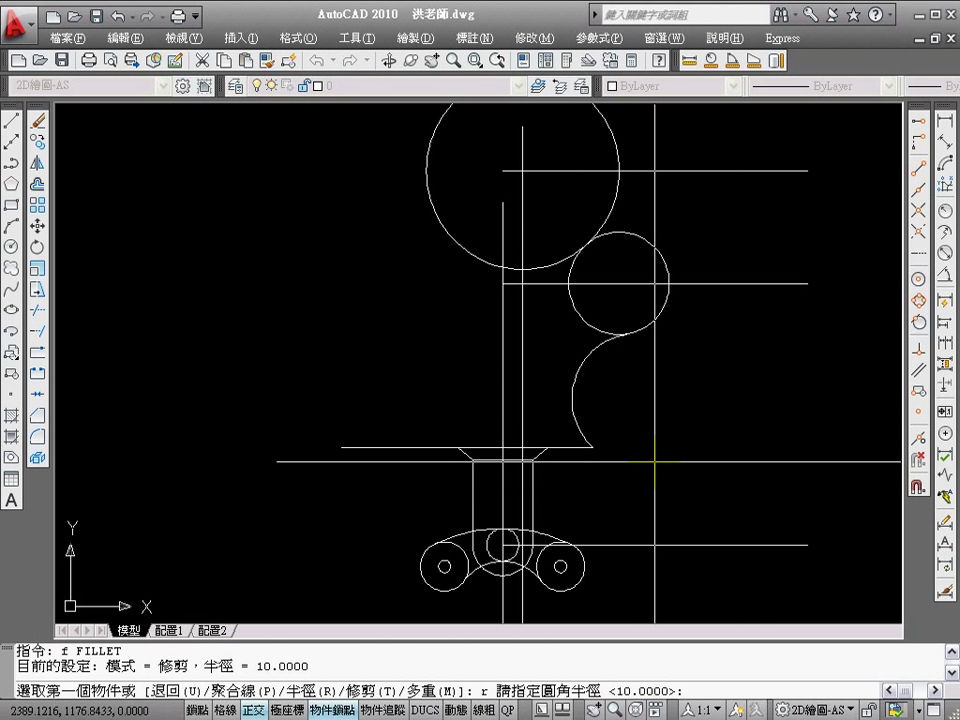
key("Return")
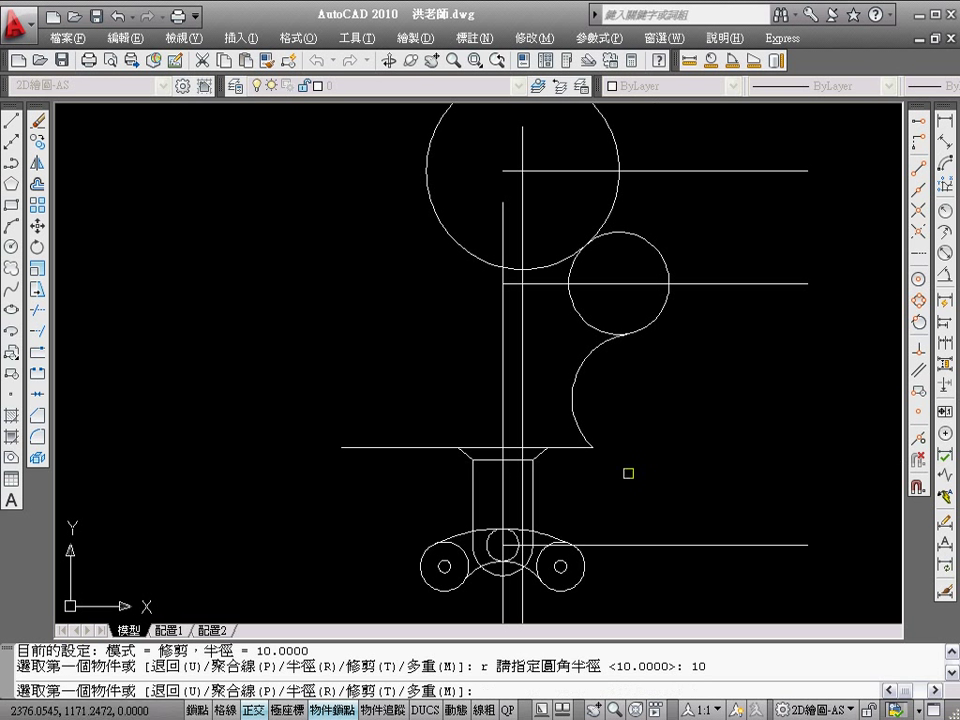
left_click(572, 449)
left_click(574, 420)
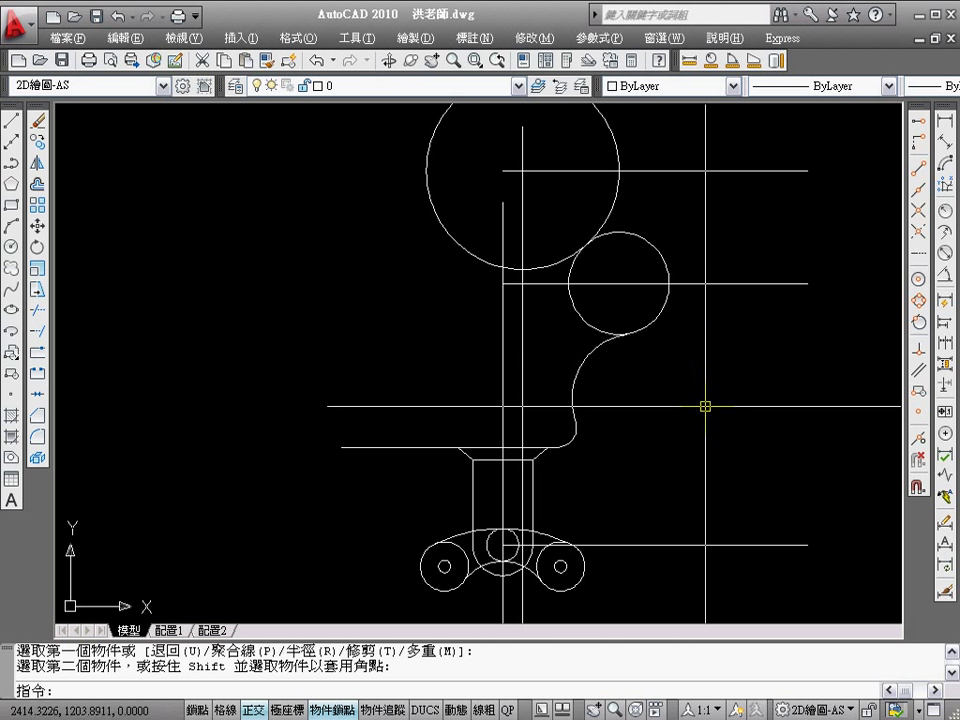
key("Escape")
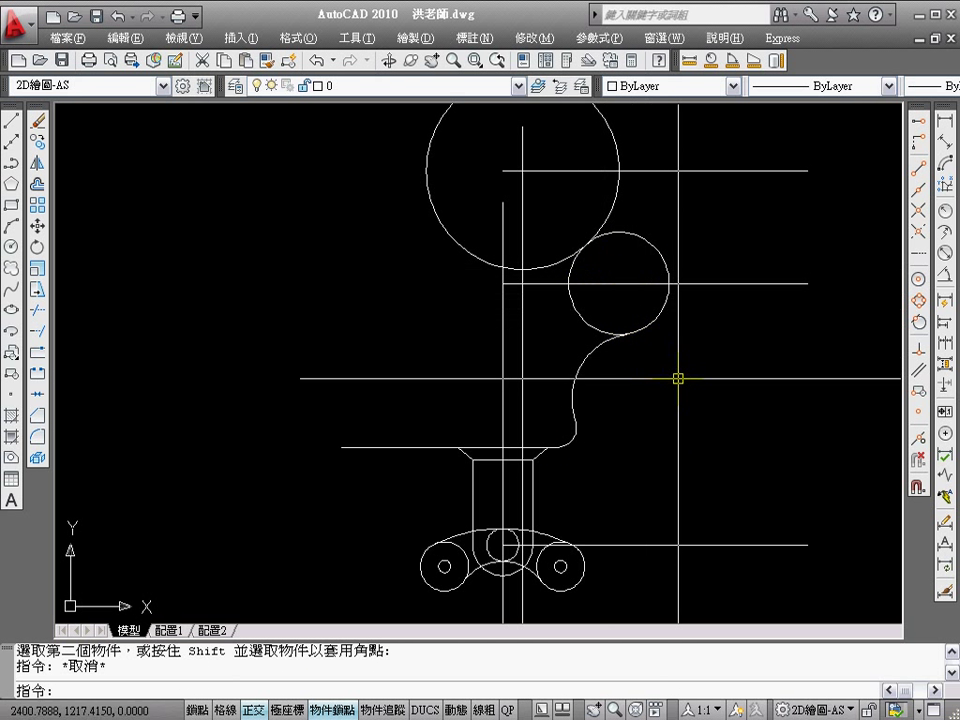
Draw a diameter-20 circle centred on the small boss
type("c")
key("Return")
left_click(619, 284)
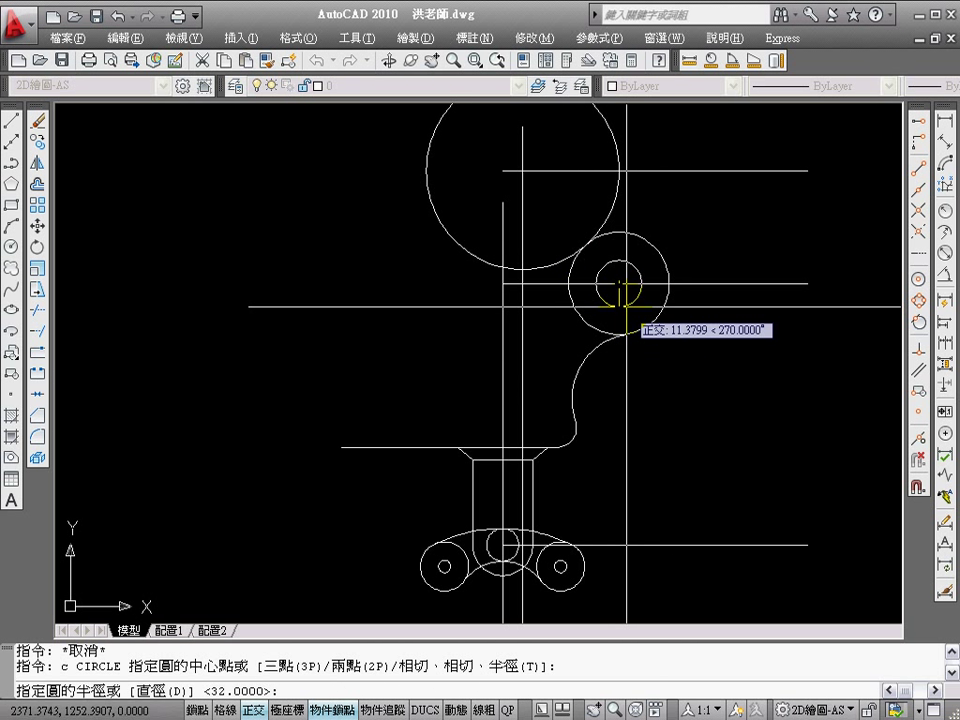
type("d")
key("Return")
key("Return")
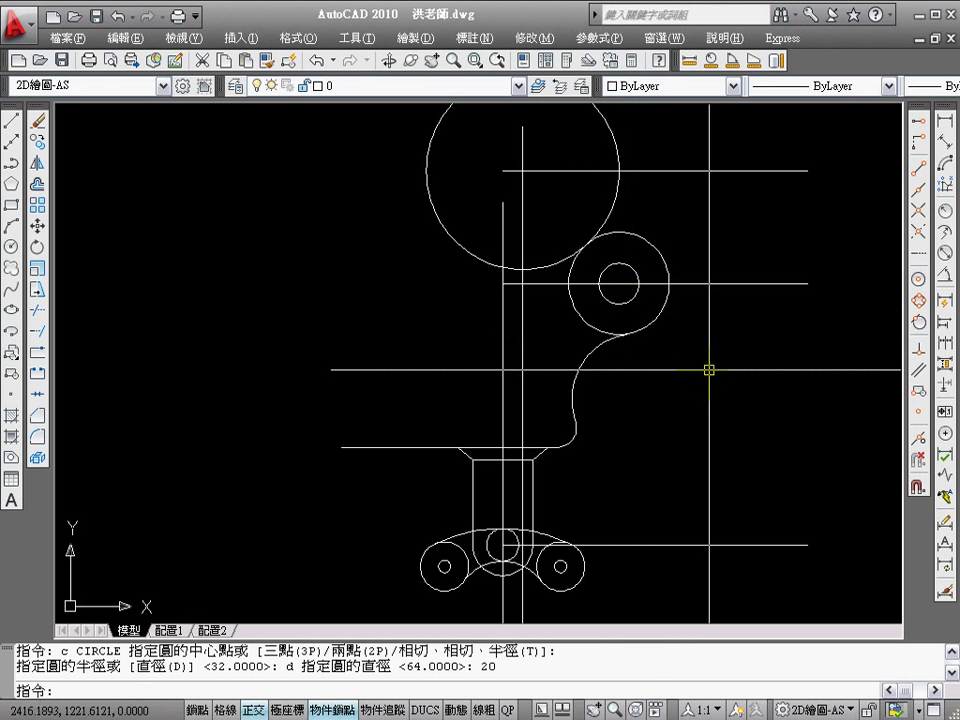
type("e")
Erase the horizontal centre line through the small boss
key("Return")
left_click(774, 328)
left_click(733, 259)
key("Return")
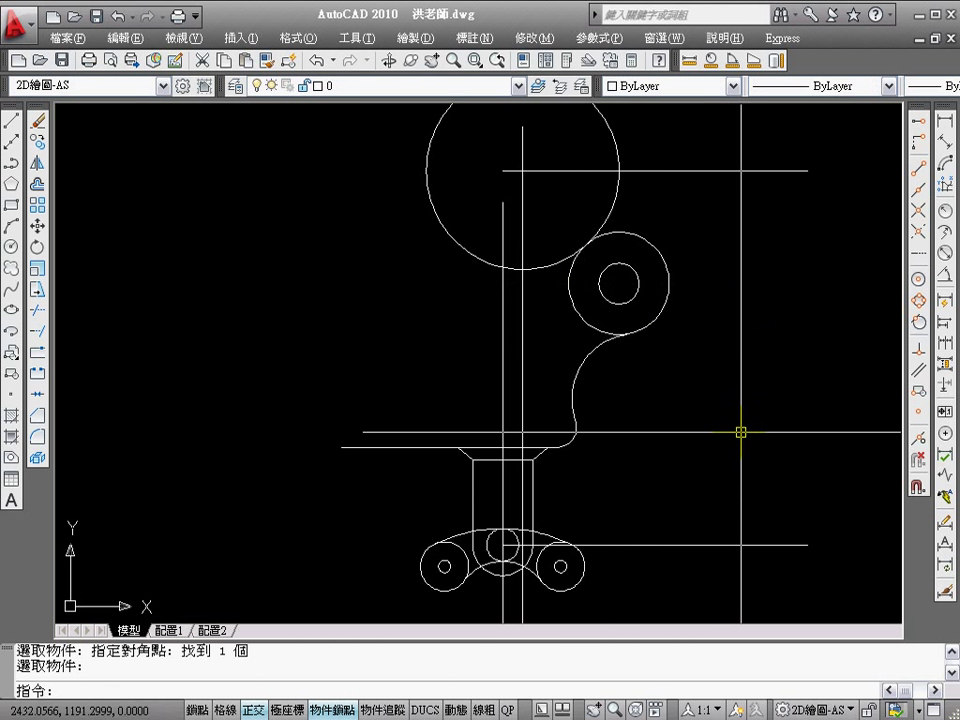
Offset the vertical centre line 55 to the left of the shaft
middle_click_drag(681, 392, 777, 388)
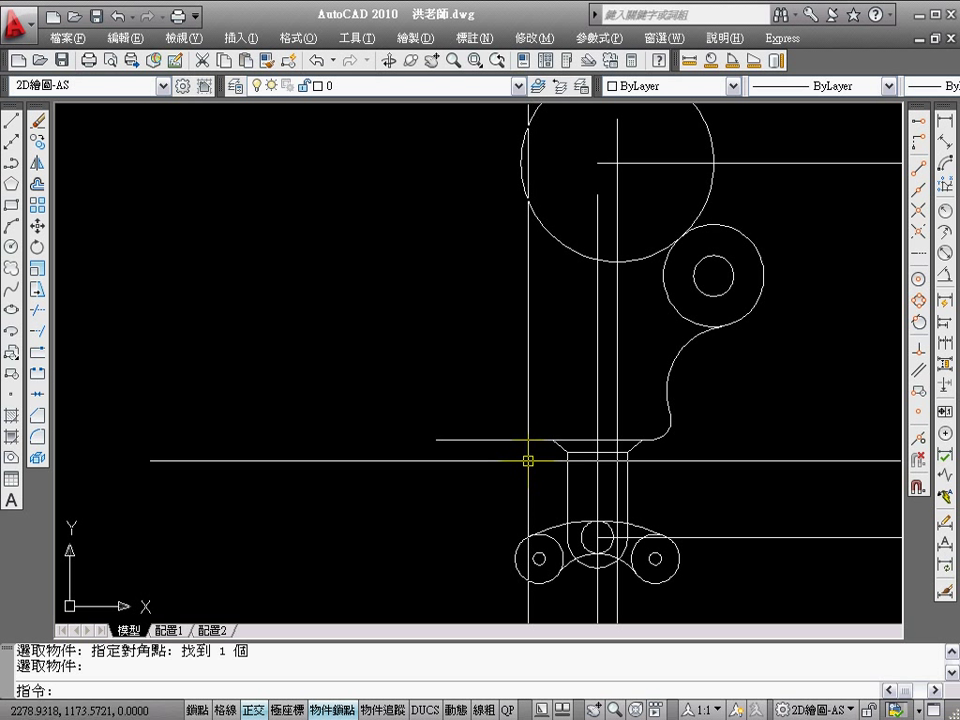
left_click(618, 353)
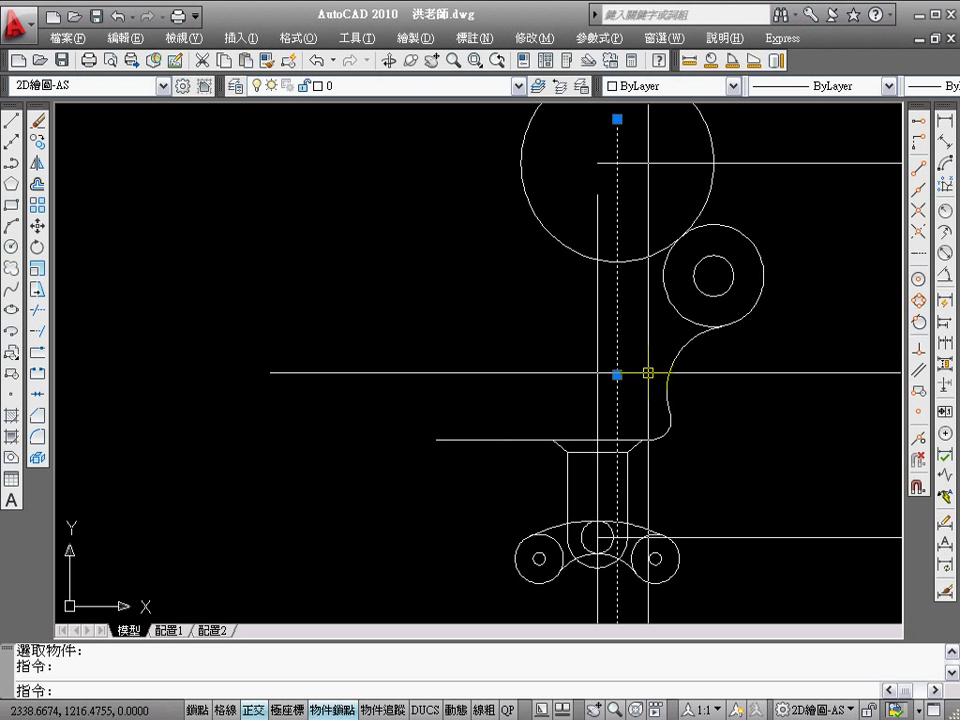
key("Escape")
key("Return")
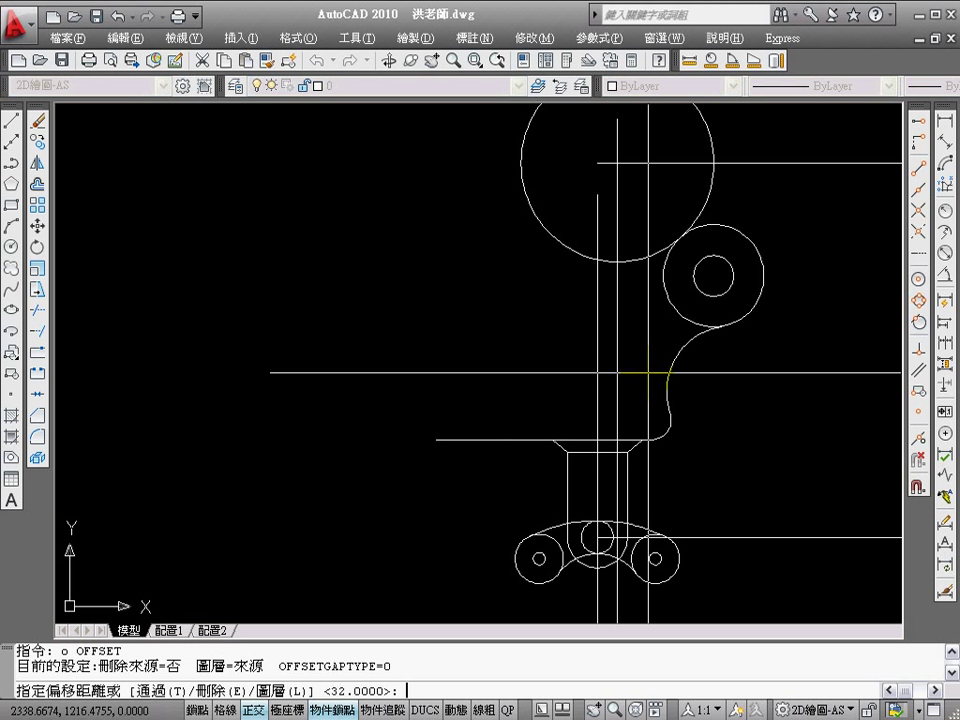
type("55")
key("Return")
left_click(614, 399)
left_click(519, 467)
key("Return")
Trim the horizontal line back to the new vertical line
type("tr")
key("Return")
left_click(521, 469)
left_click(493, 429)
key("Return")
left_click(488, 438)
key("Return")
Erase the temporary vertical line
type("e")
key("Return")
left_click(507, 477)
key("Return")
middle_click_drag(409, 456, 464, 504)
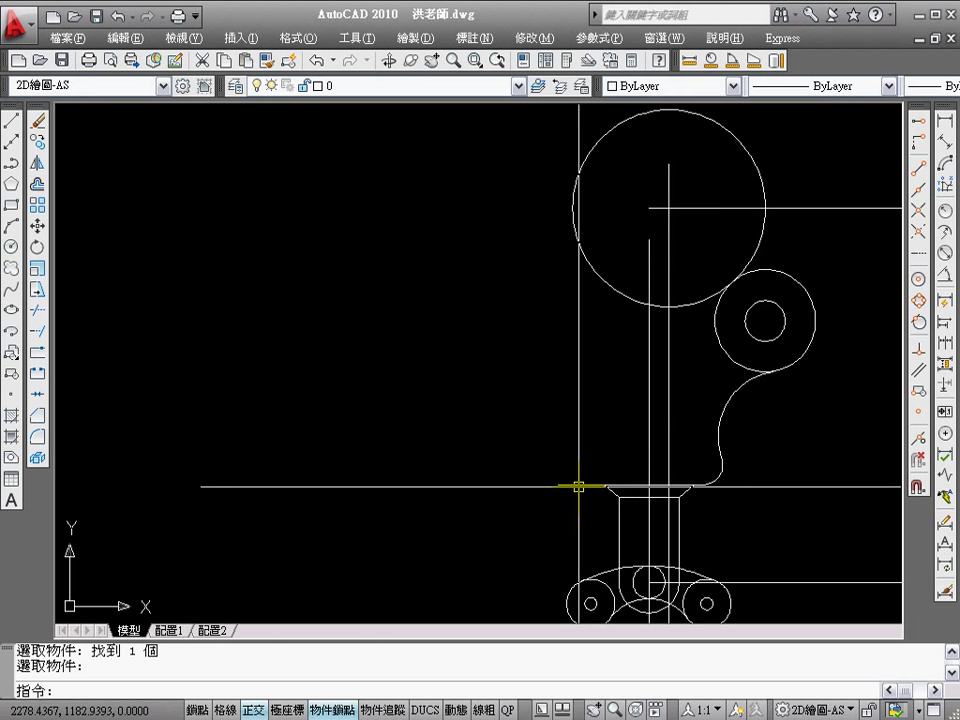
Offset the neck line 102 upward
type("o")
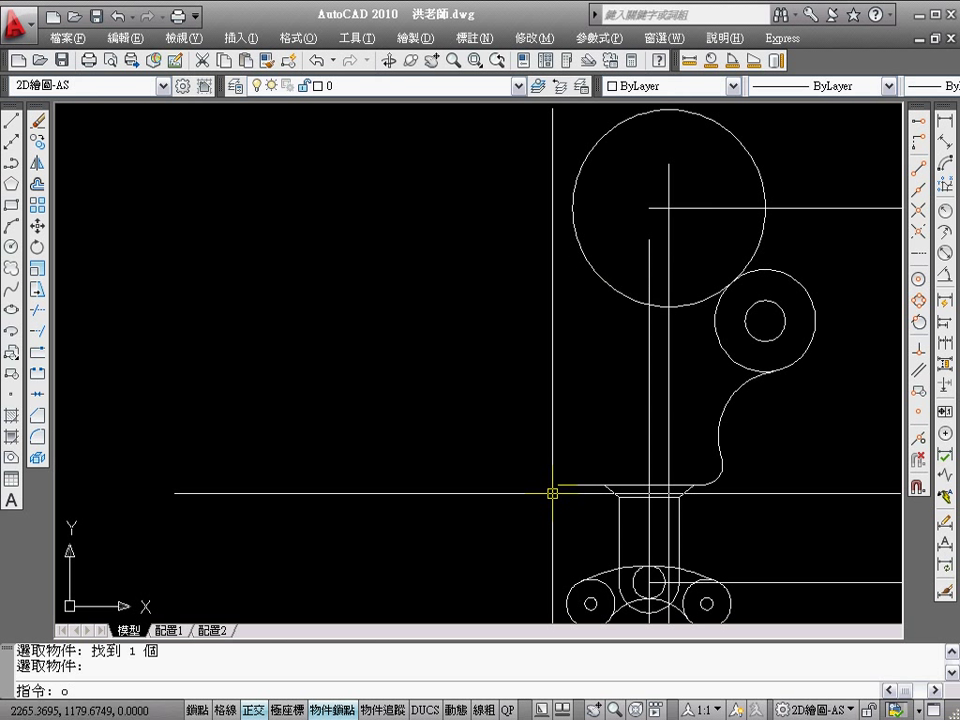
key("Return")
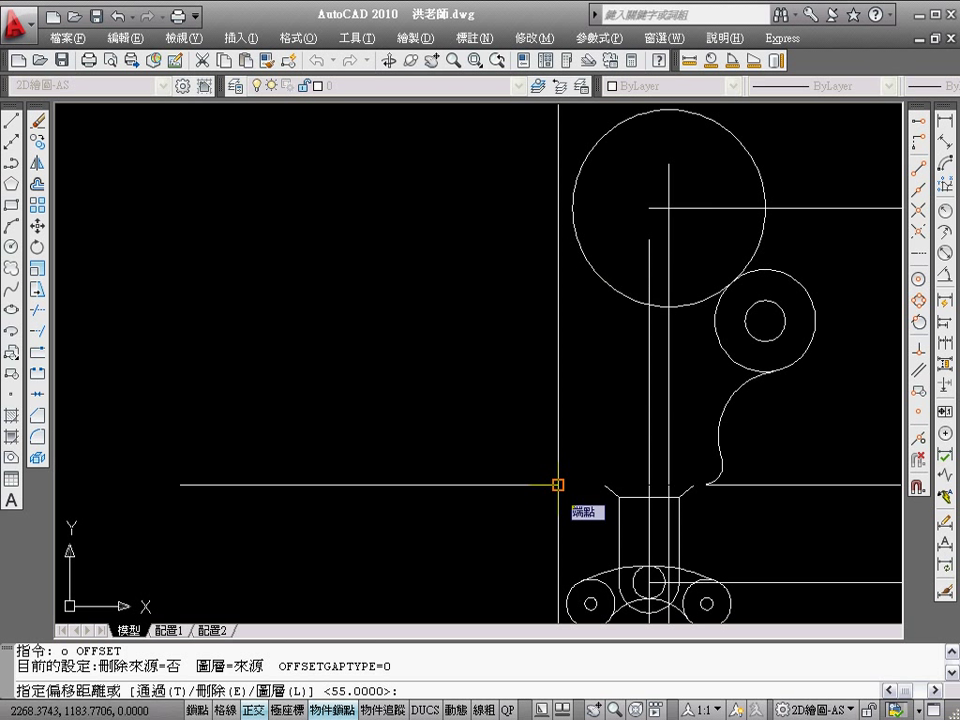
type("102")
key("Return")
left_click(572, 484)
left_click(530, 410)
key("Return")
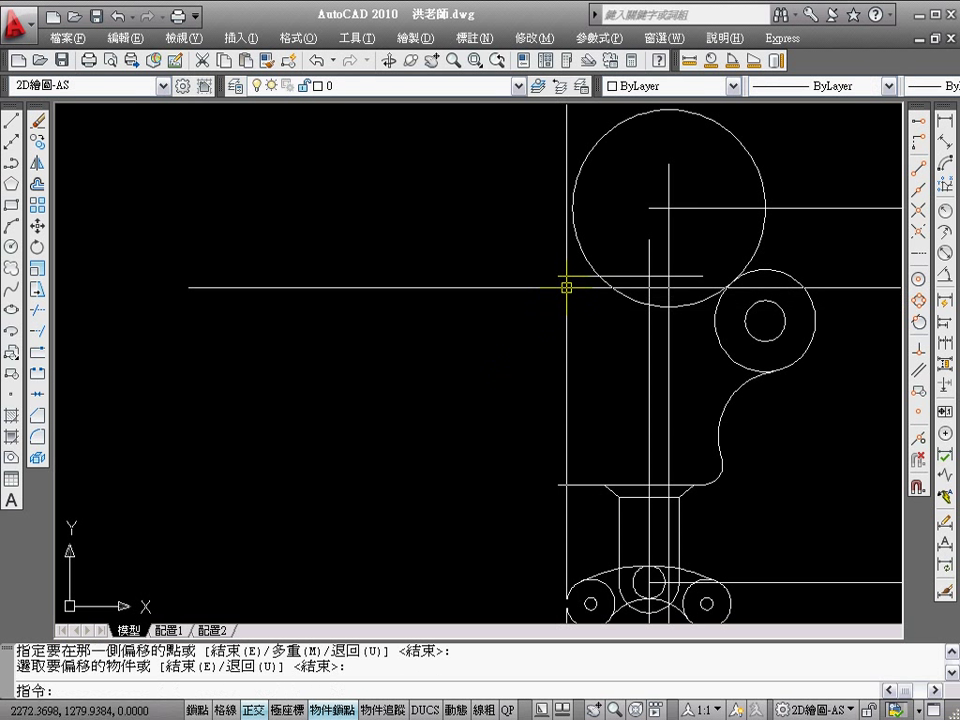
Stretch the new 102-offset line's left endpoint further left
left_click(562, 276)
left_click(557, 275)
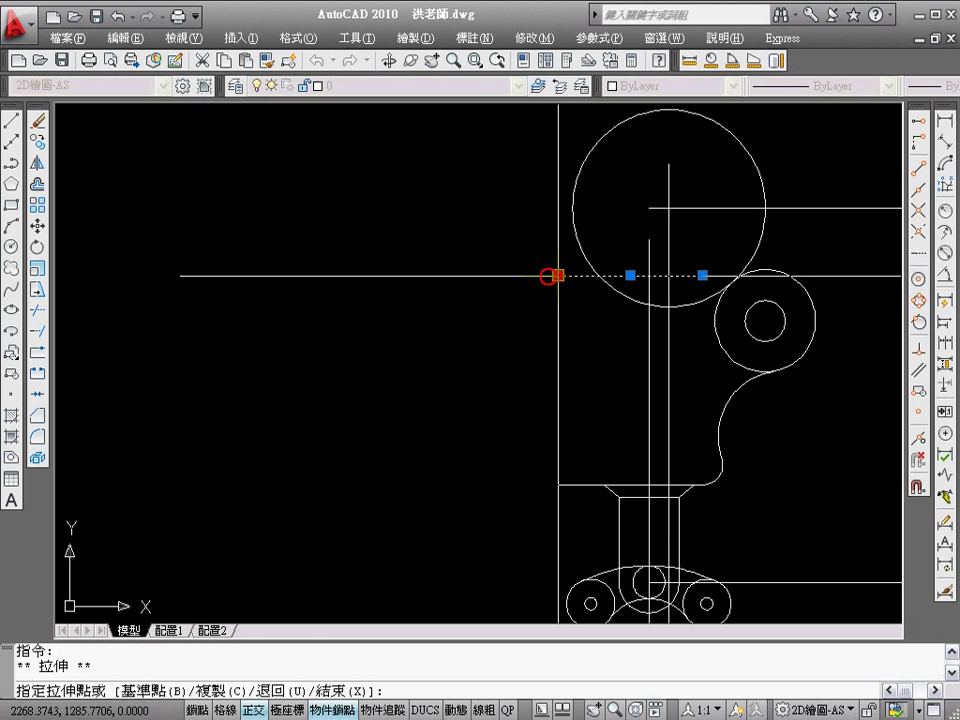
left_click(325, 295)
key("Escape")
key("Escape")
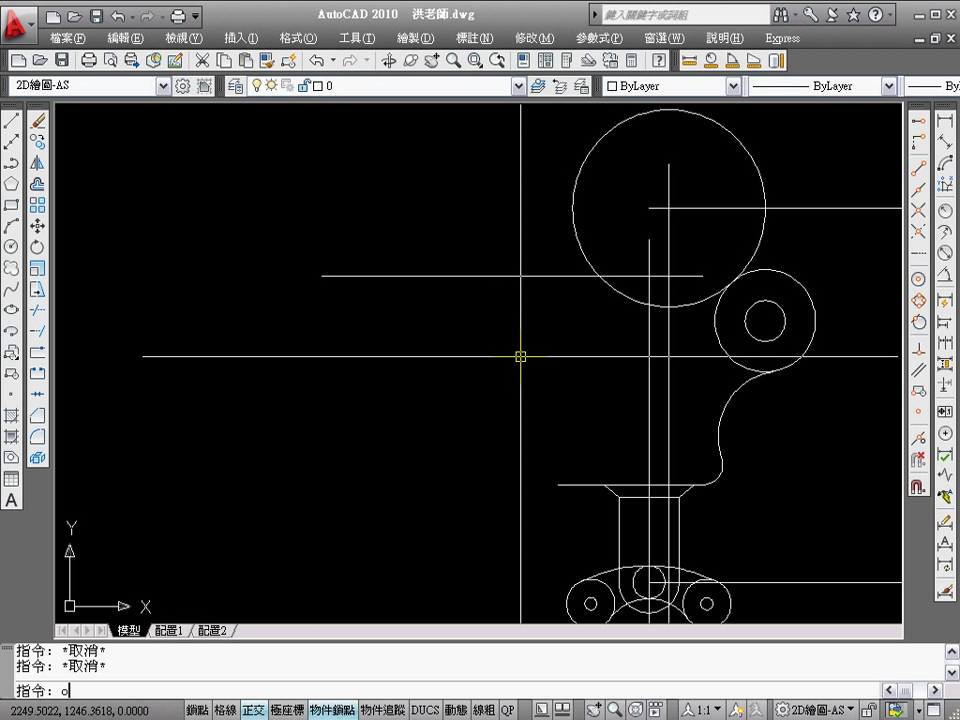
key("Return")
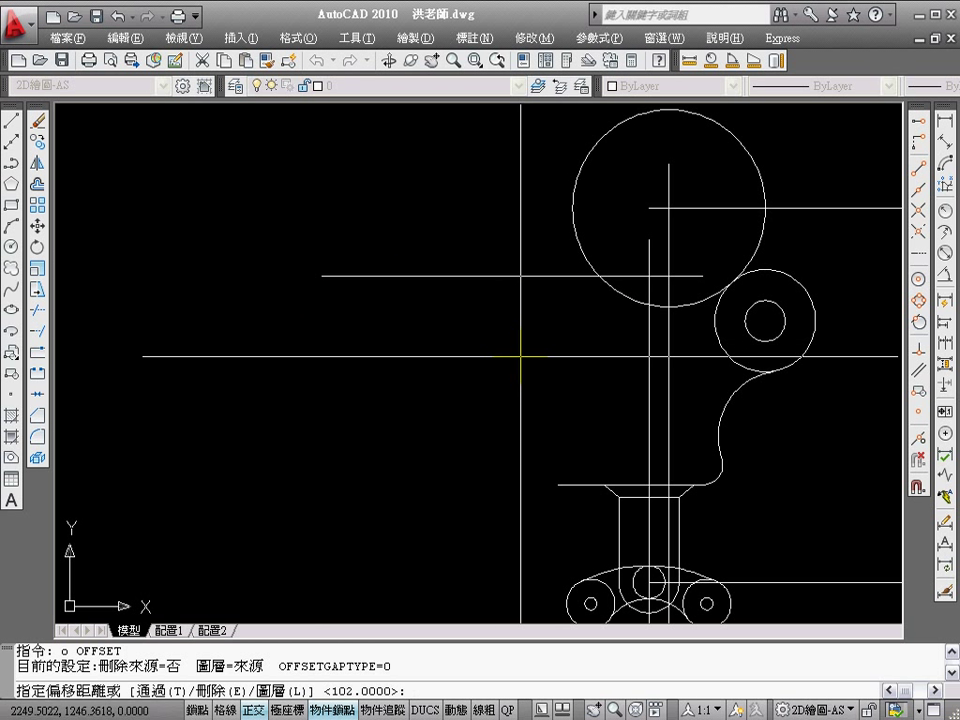